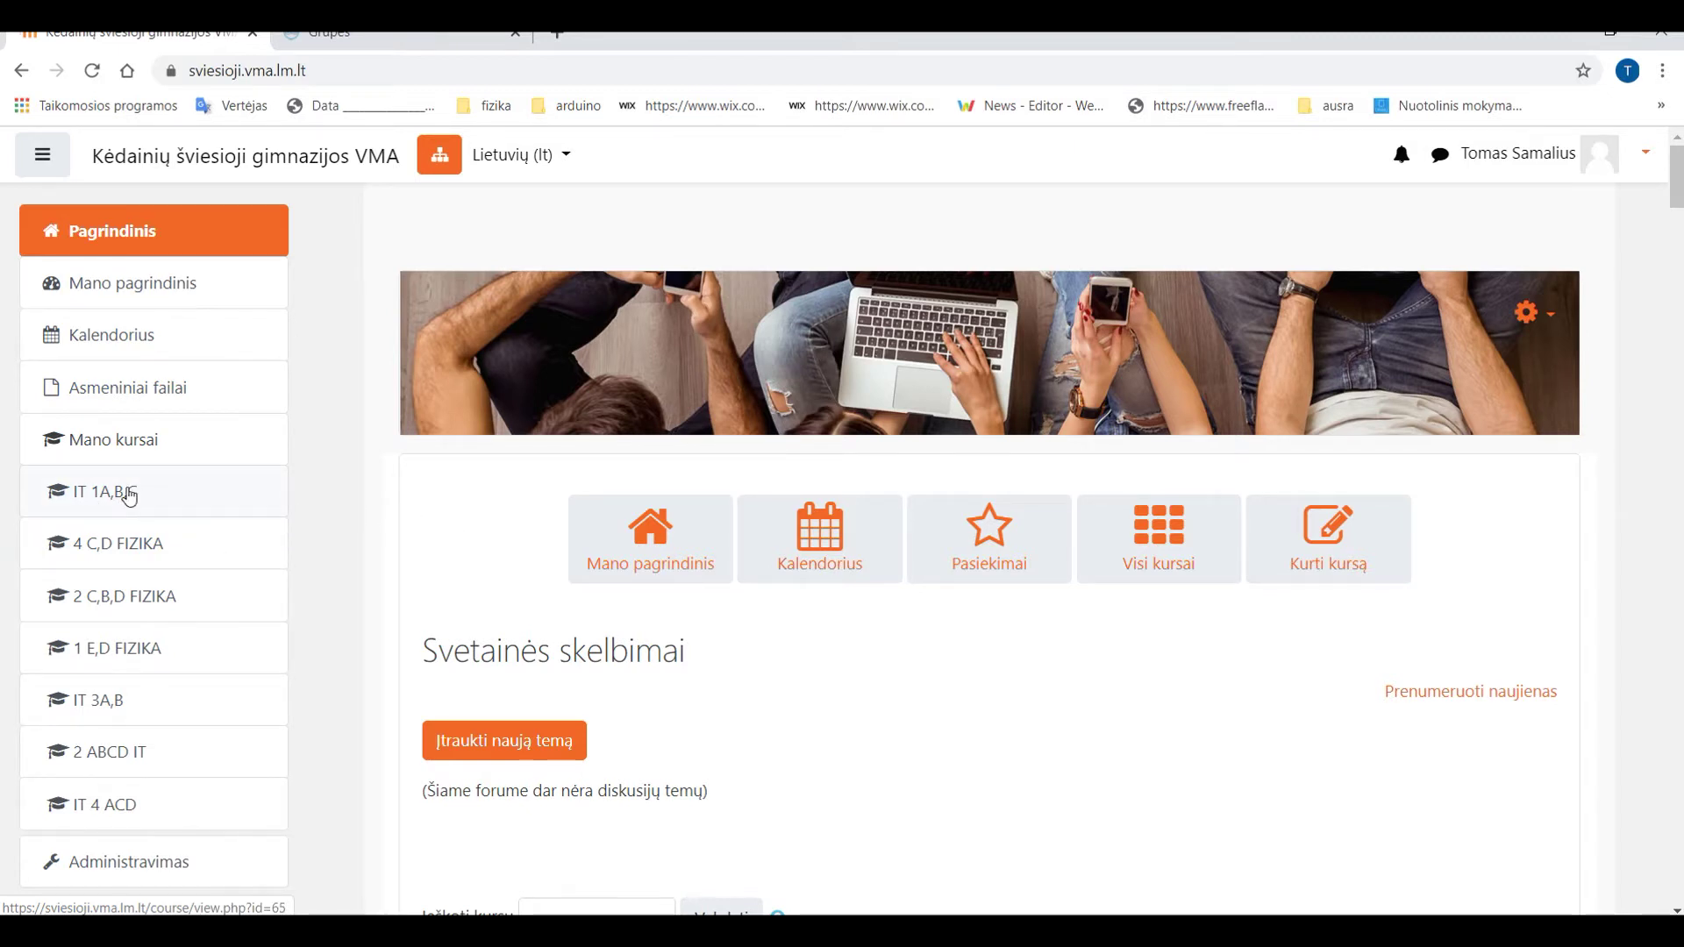
Open the participants list of the IT 1A,B,C course and examine the students' course groups.
left_click(129, 496)
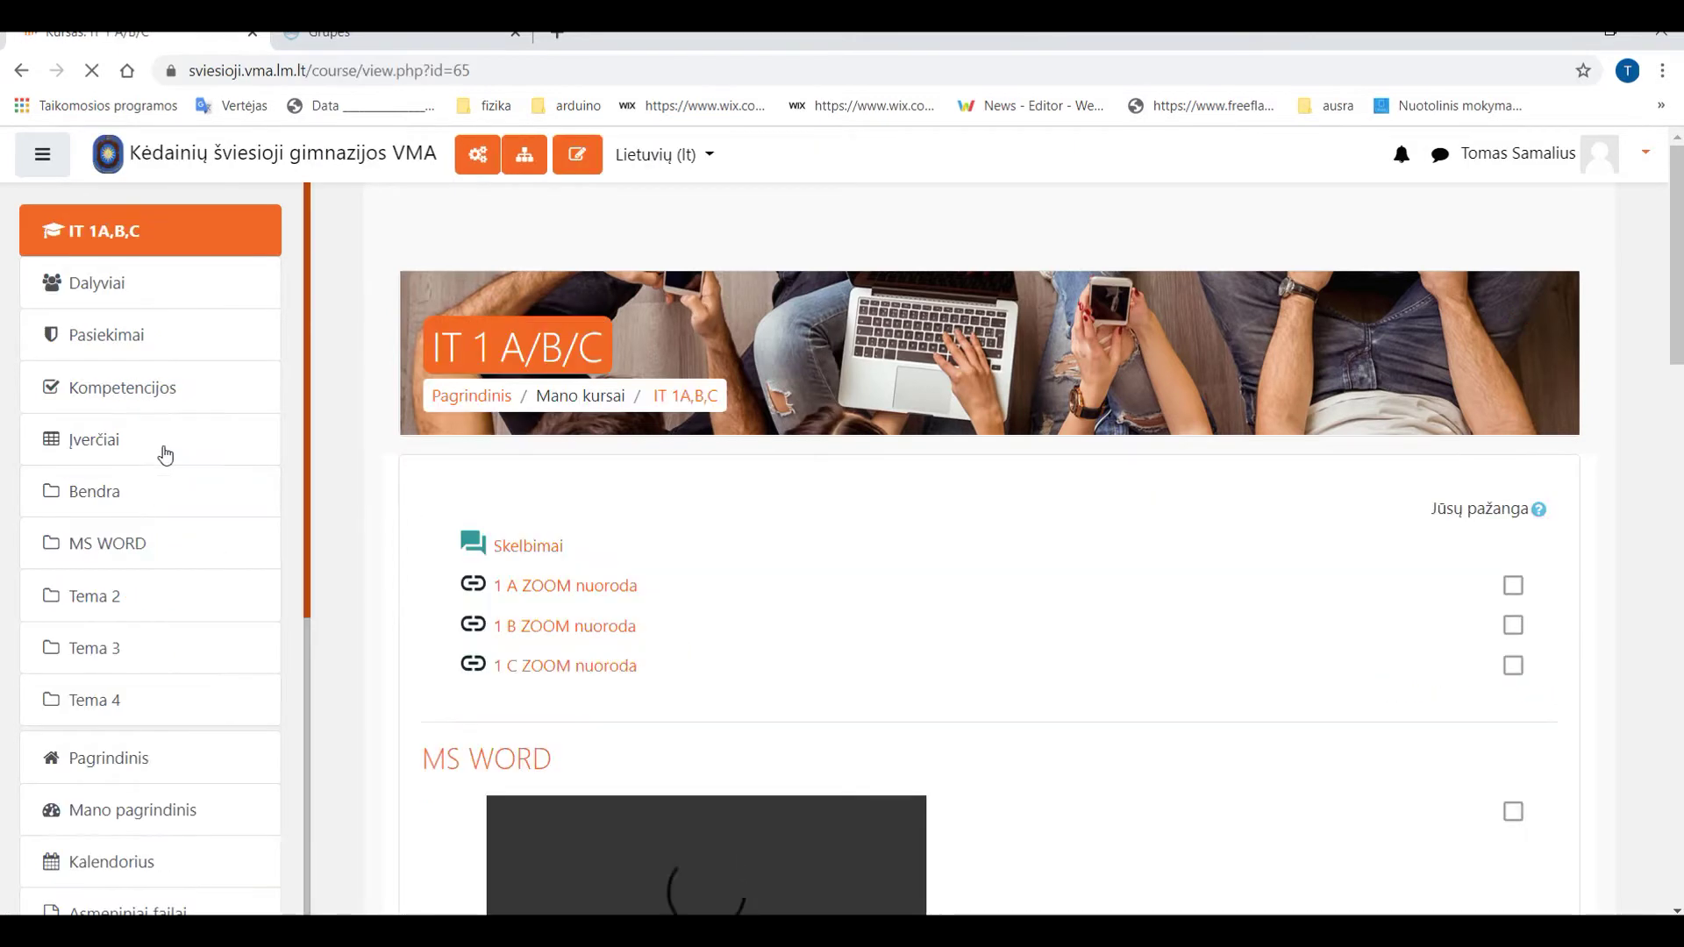
left_click(96, 295)
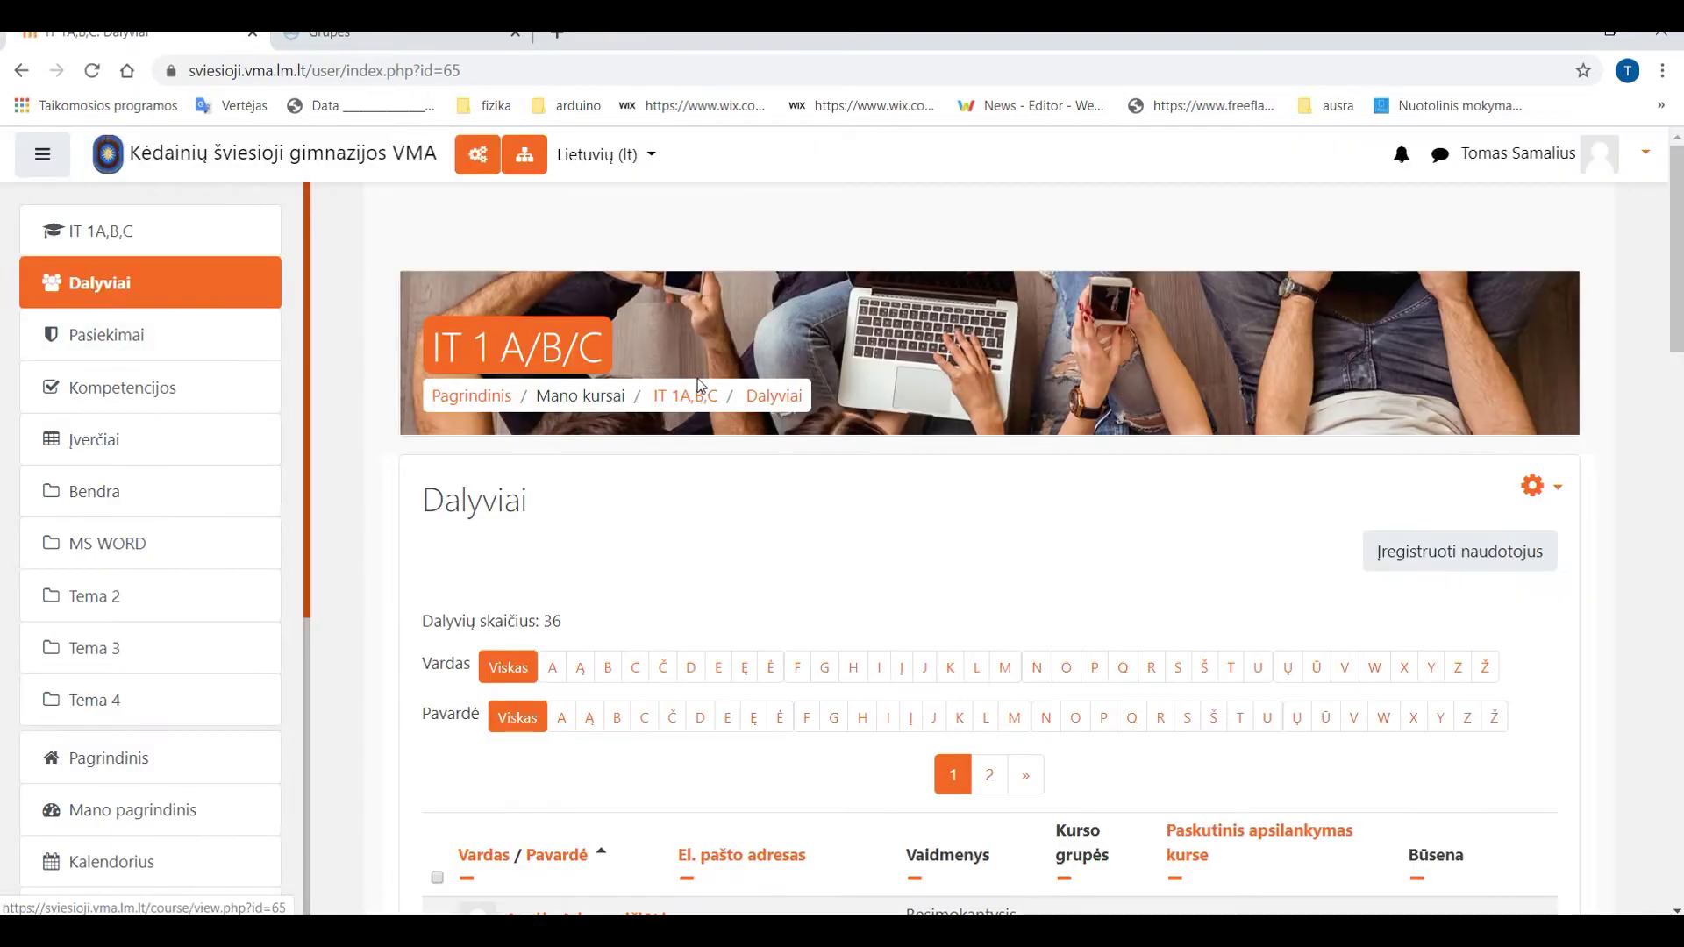
scroll(707, 400, "down", 6)
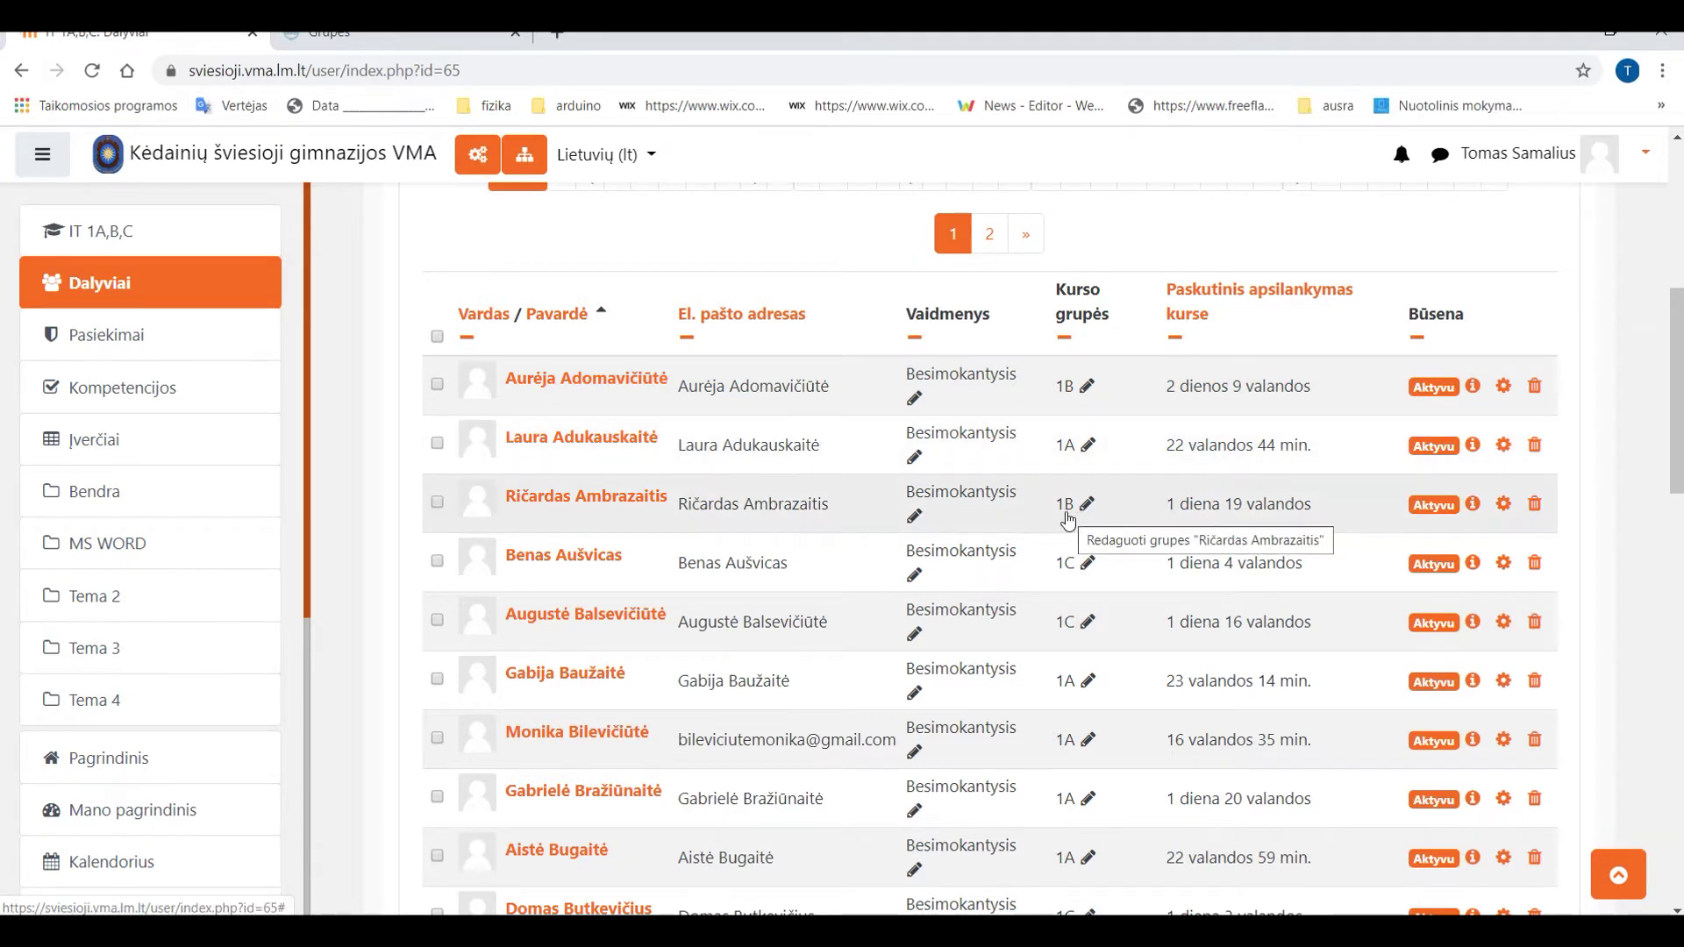
scroll(1067, 521, "up", 1)
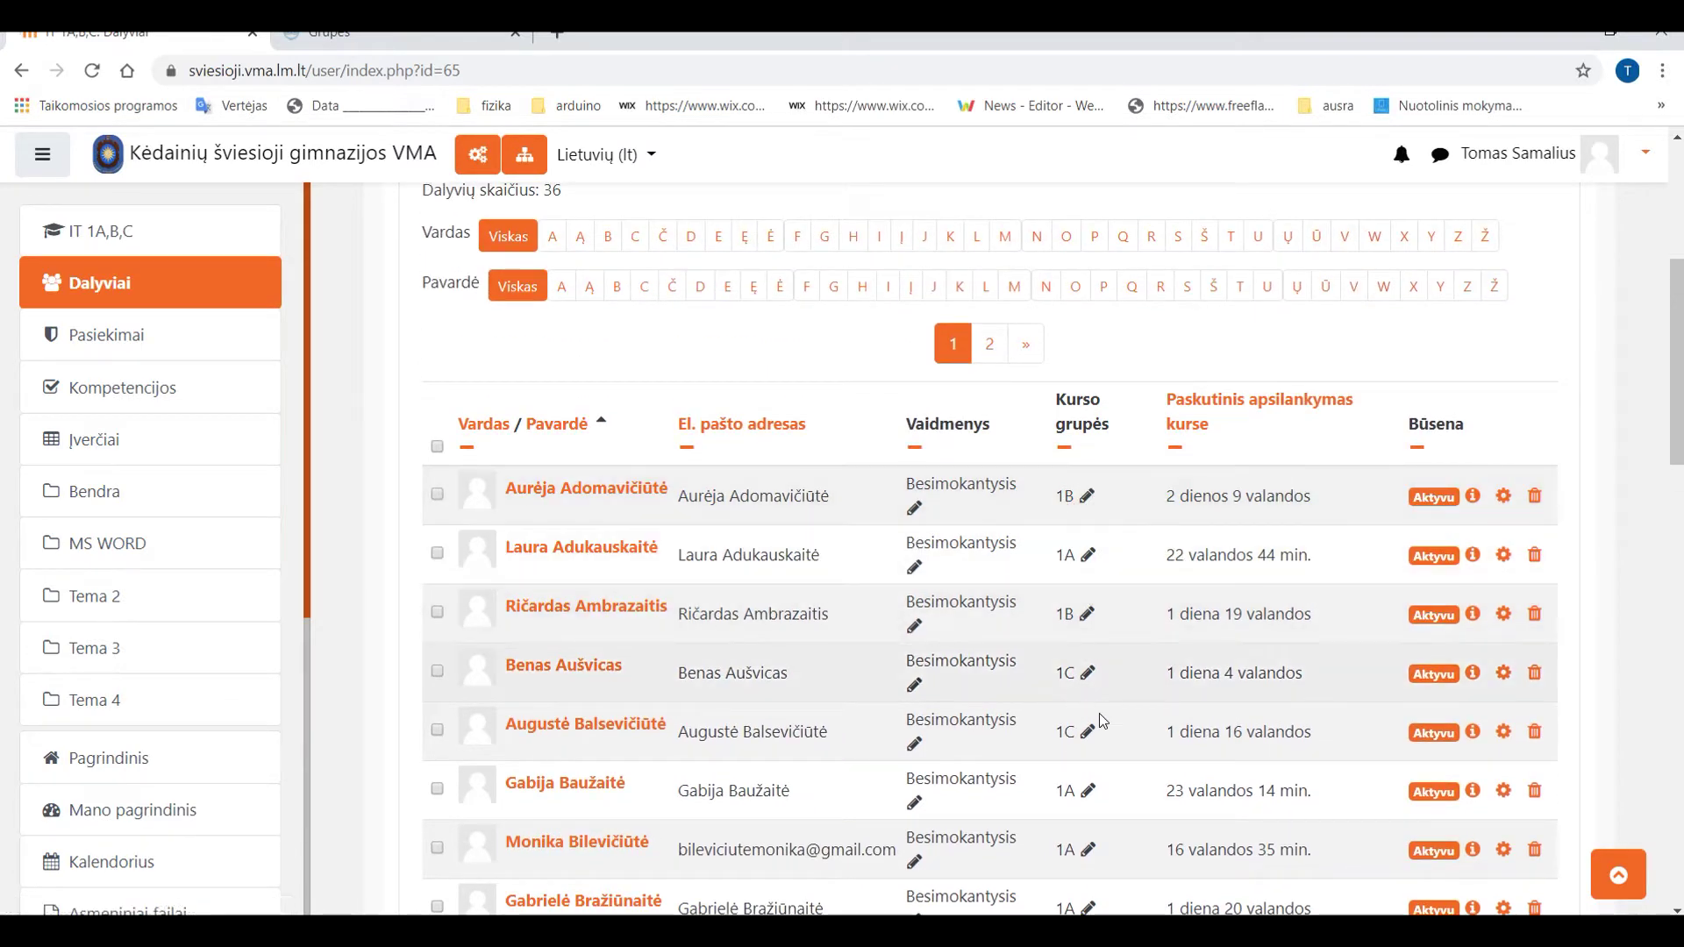
Return to the site home page, open the 2 ABCD IT course's participants list and look over its course groups column.
left_click(250, 175)
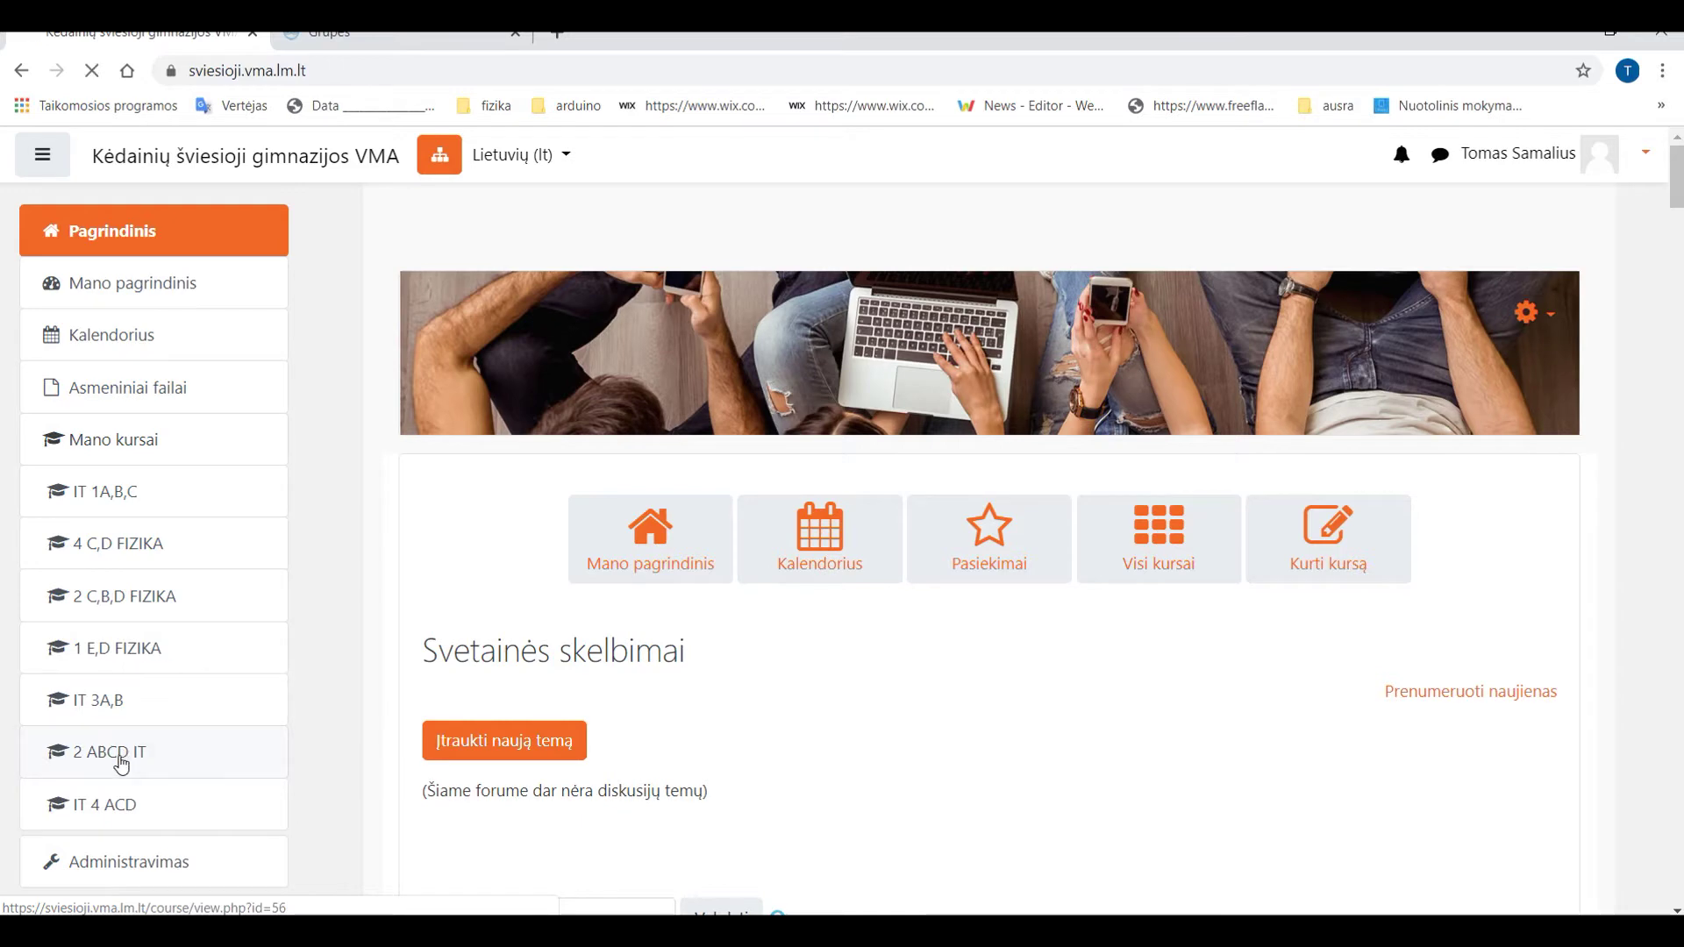
left_click(122, 766)
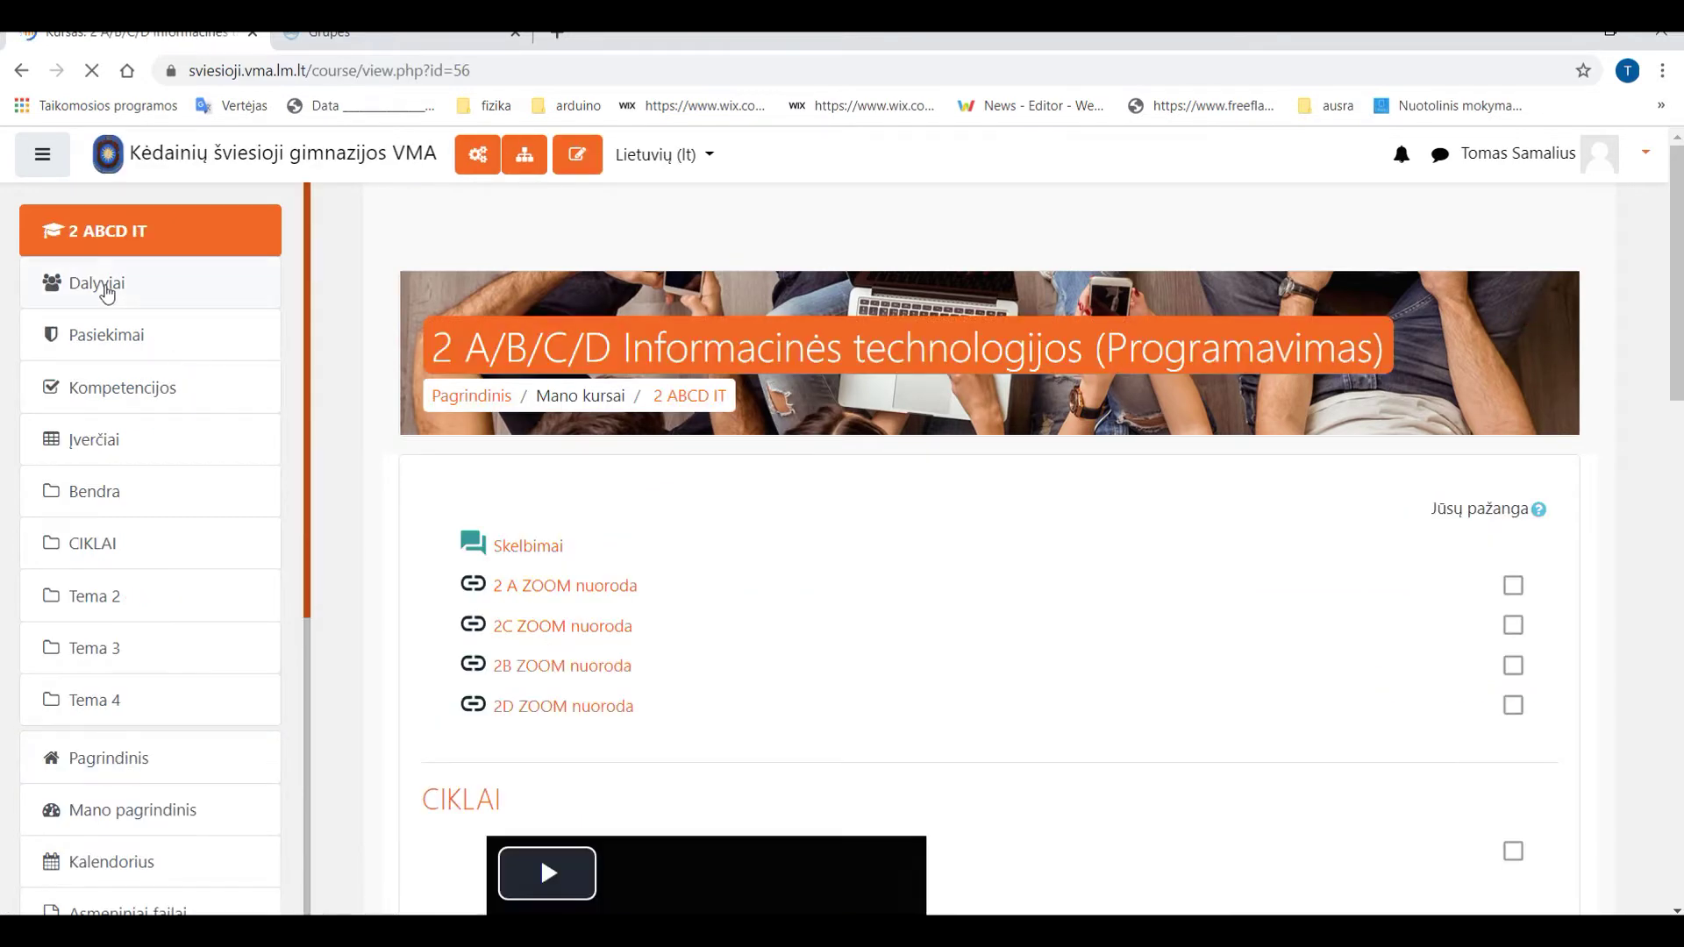
left_click(103, 286)
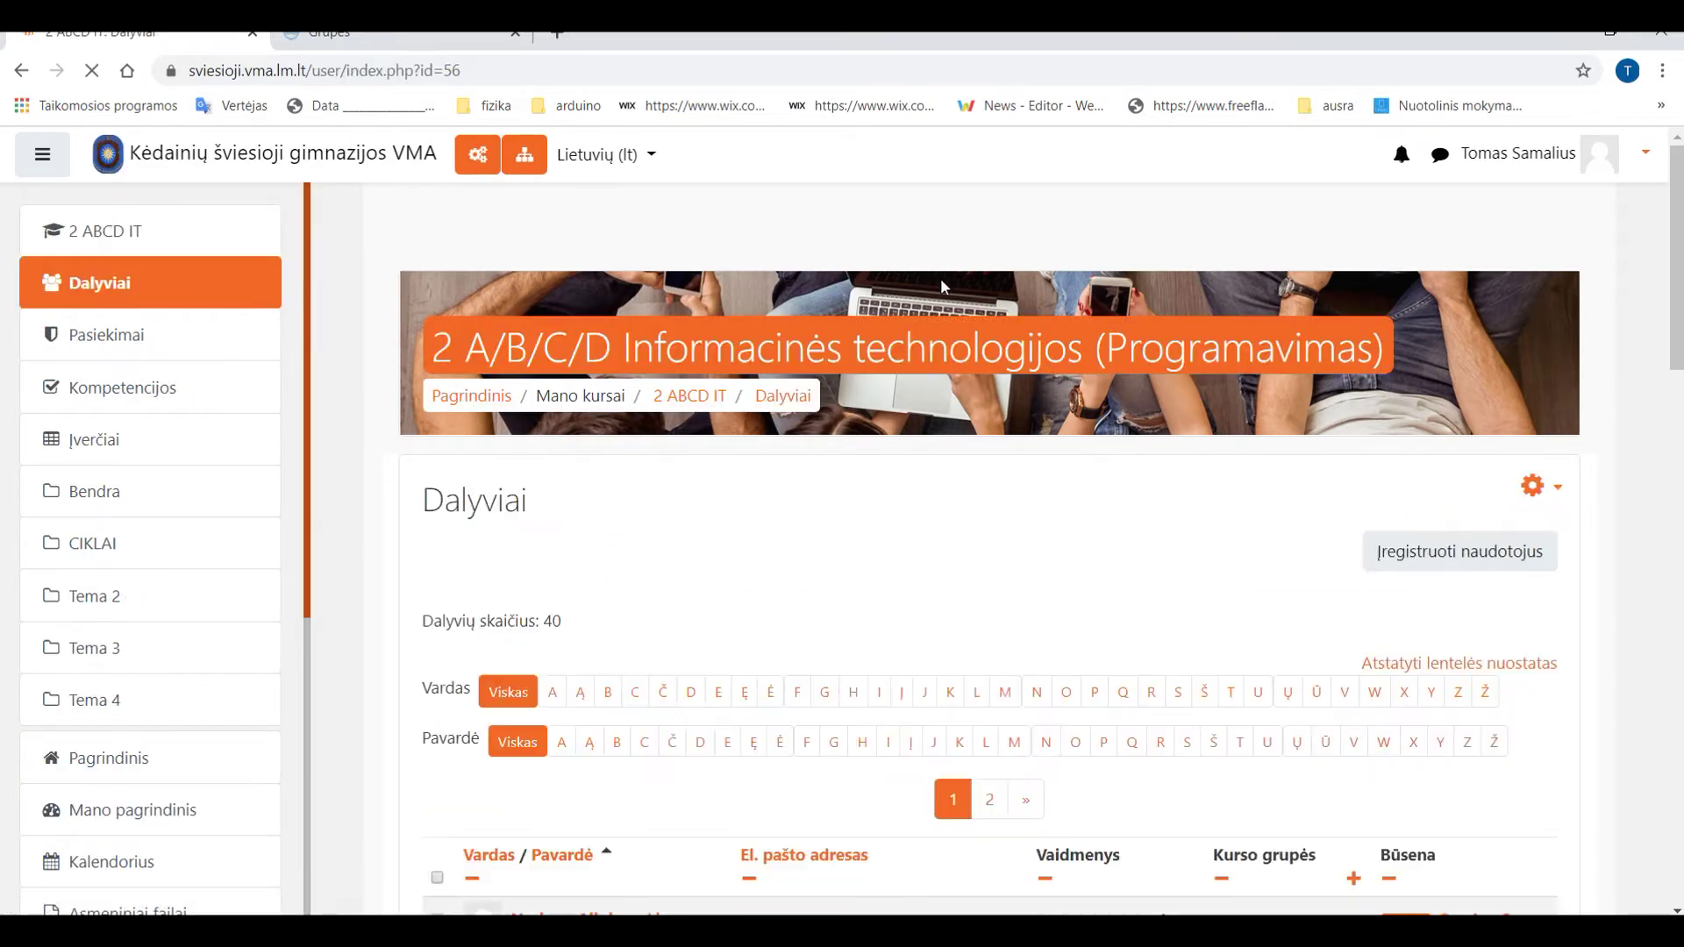
scroll(921, 369, "down", 5)
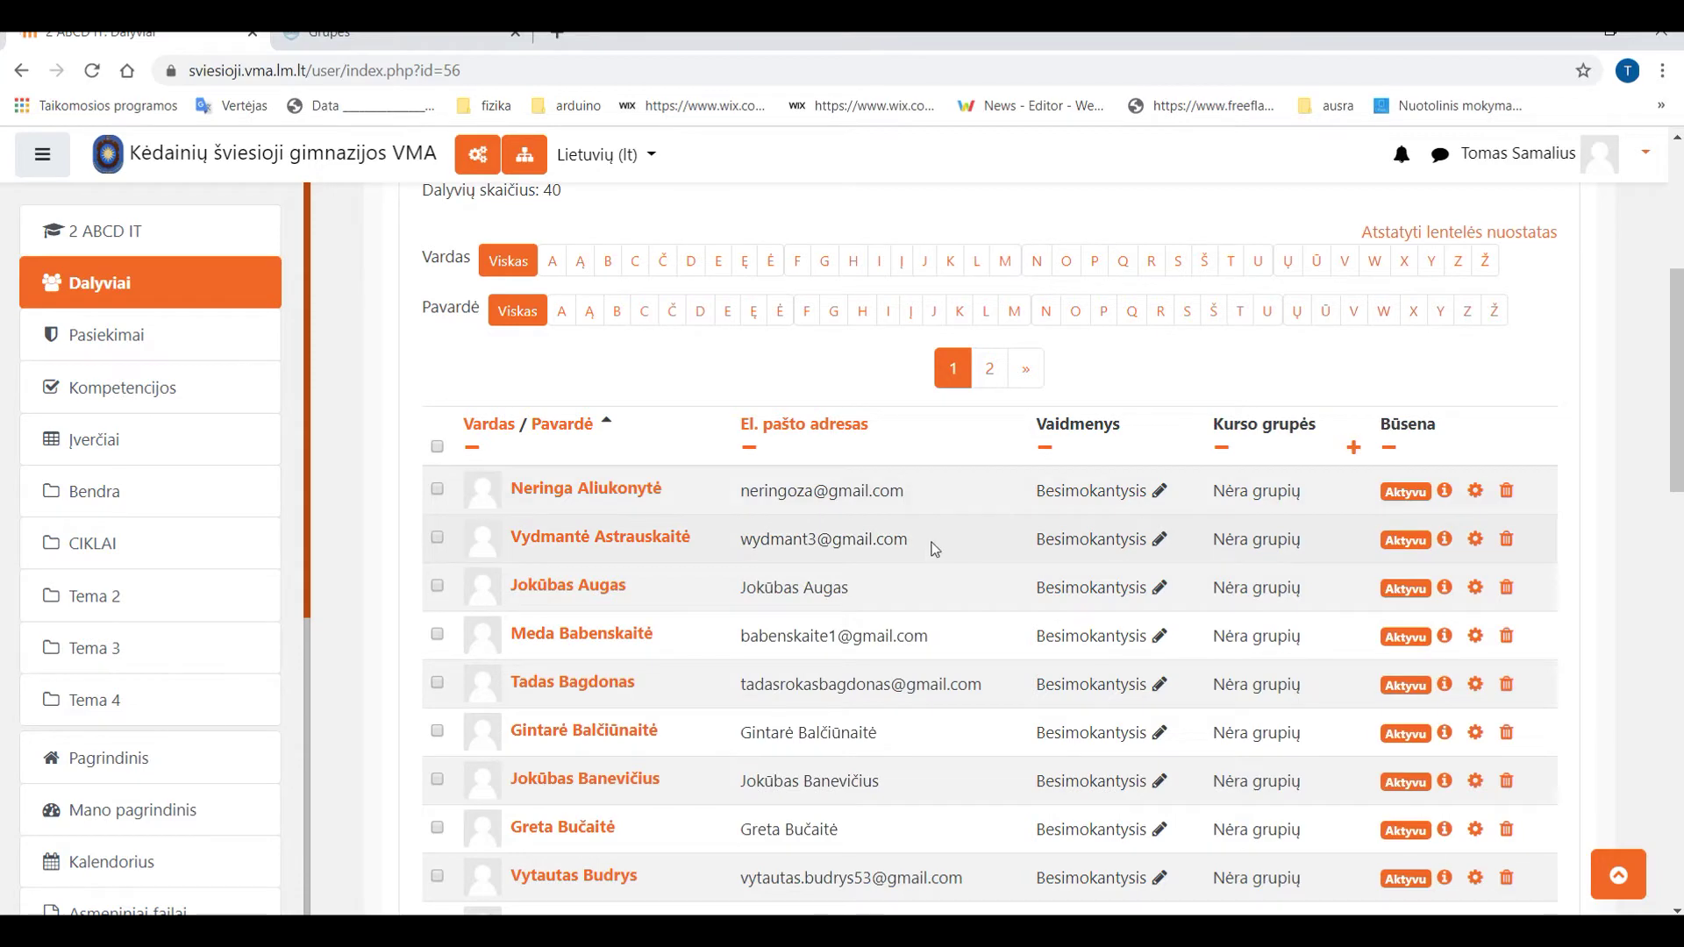
scroll(932, 554, "up", 4)
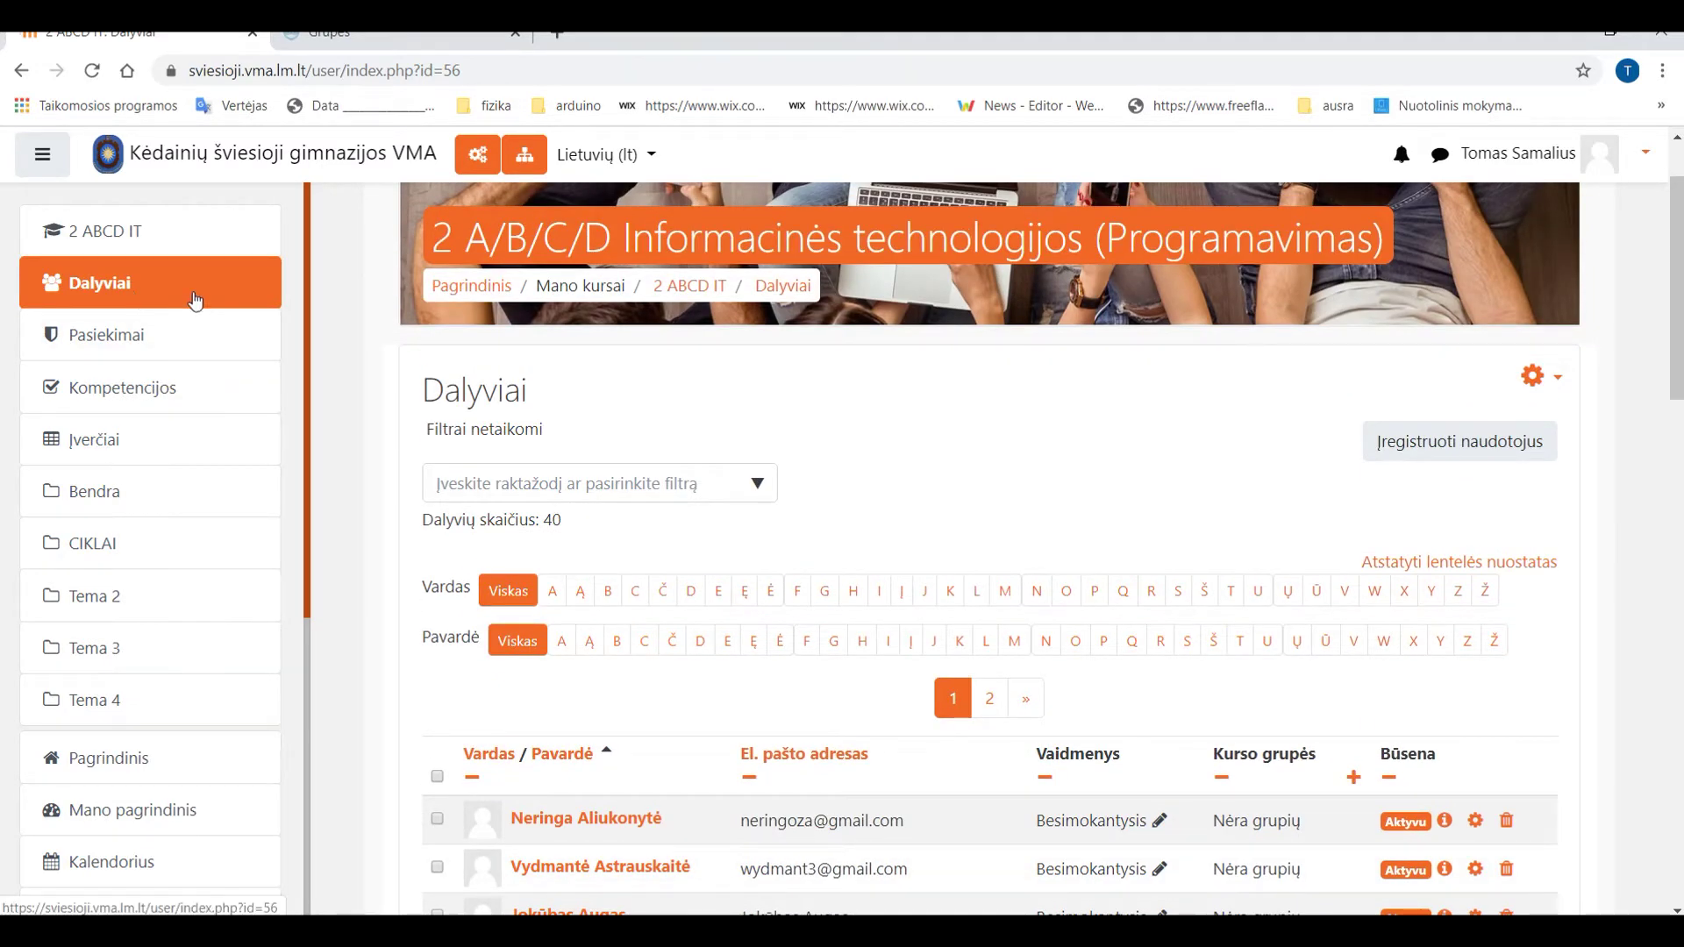
Open the course groups management page for the 2 ABCD IT course.
left_click(1561, 380)
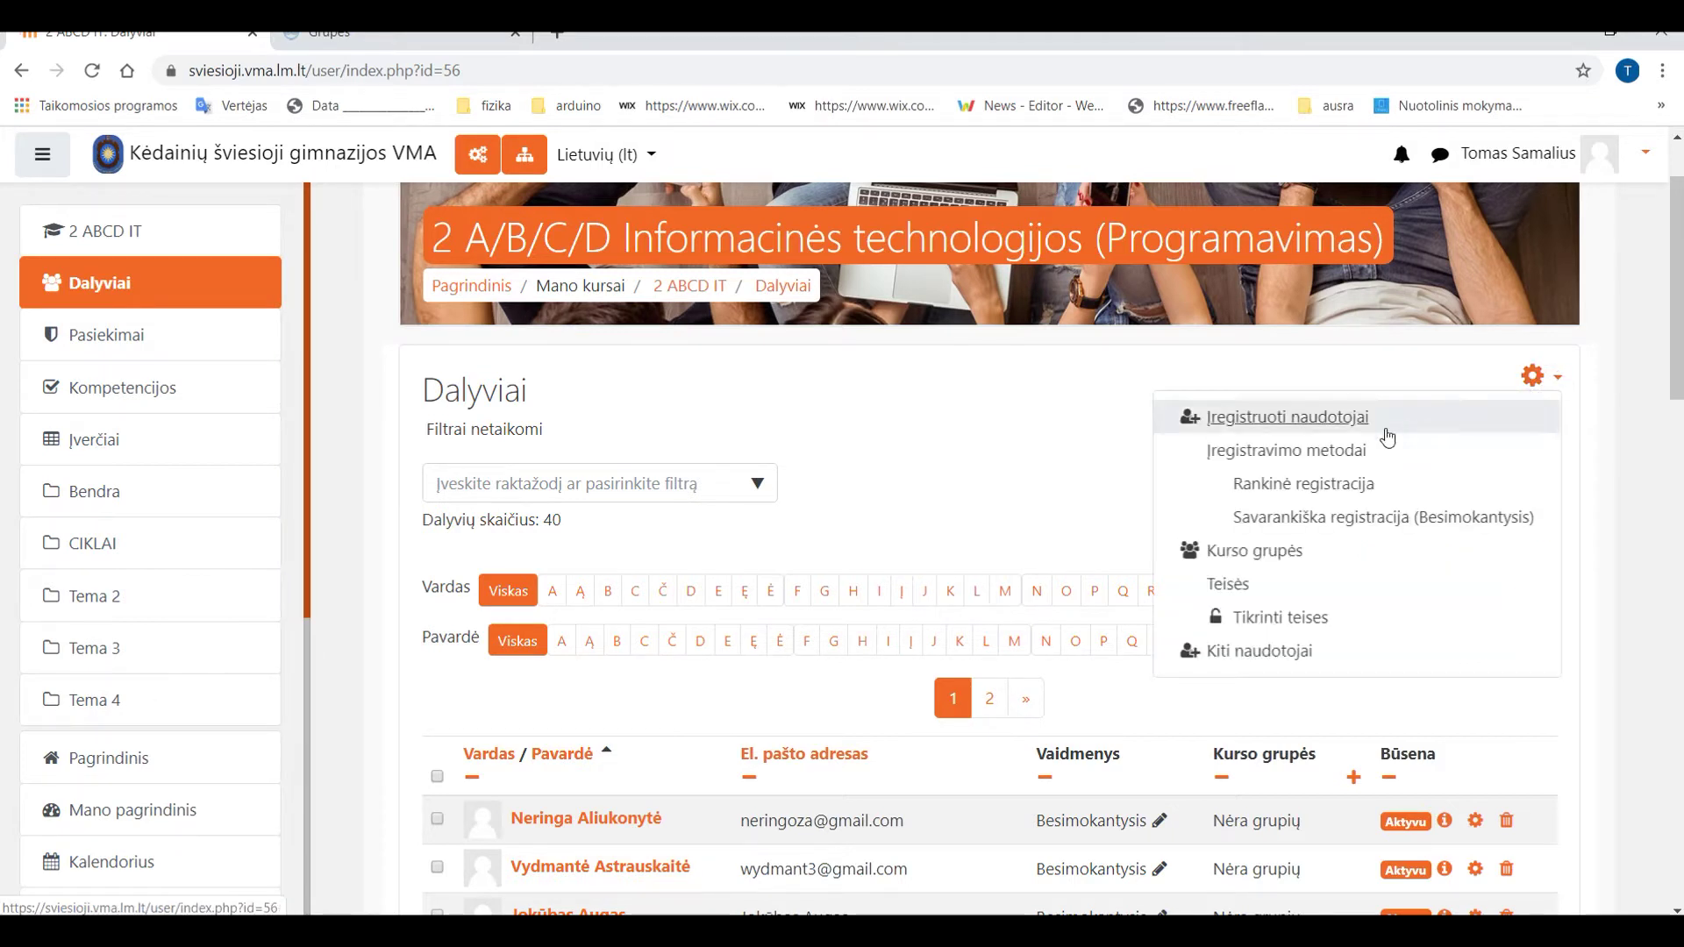
left_click(1252, 562)
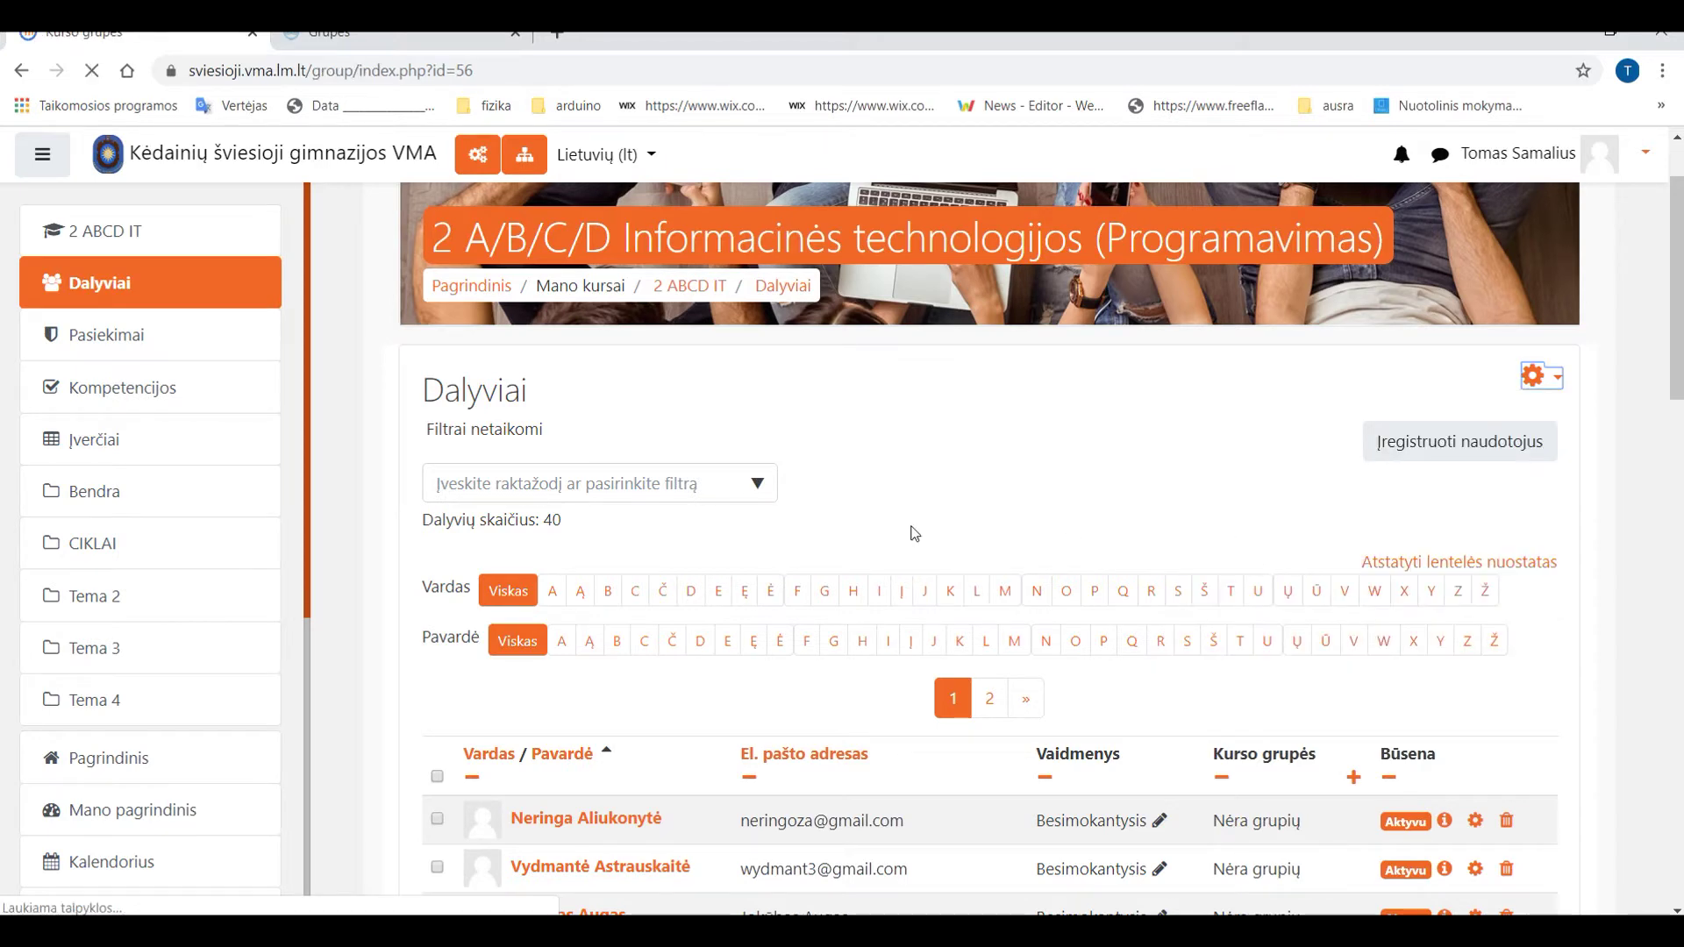
scroll(555, 498, "down", 3)
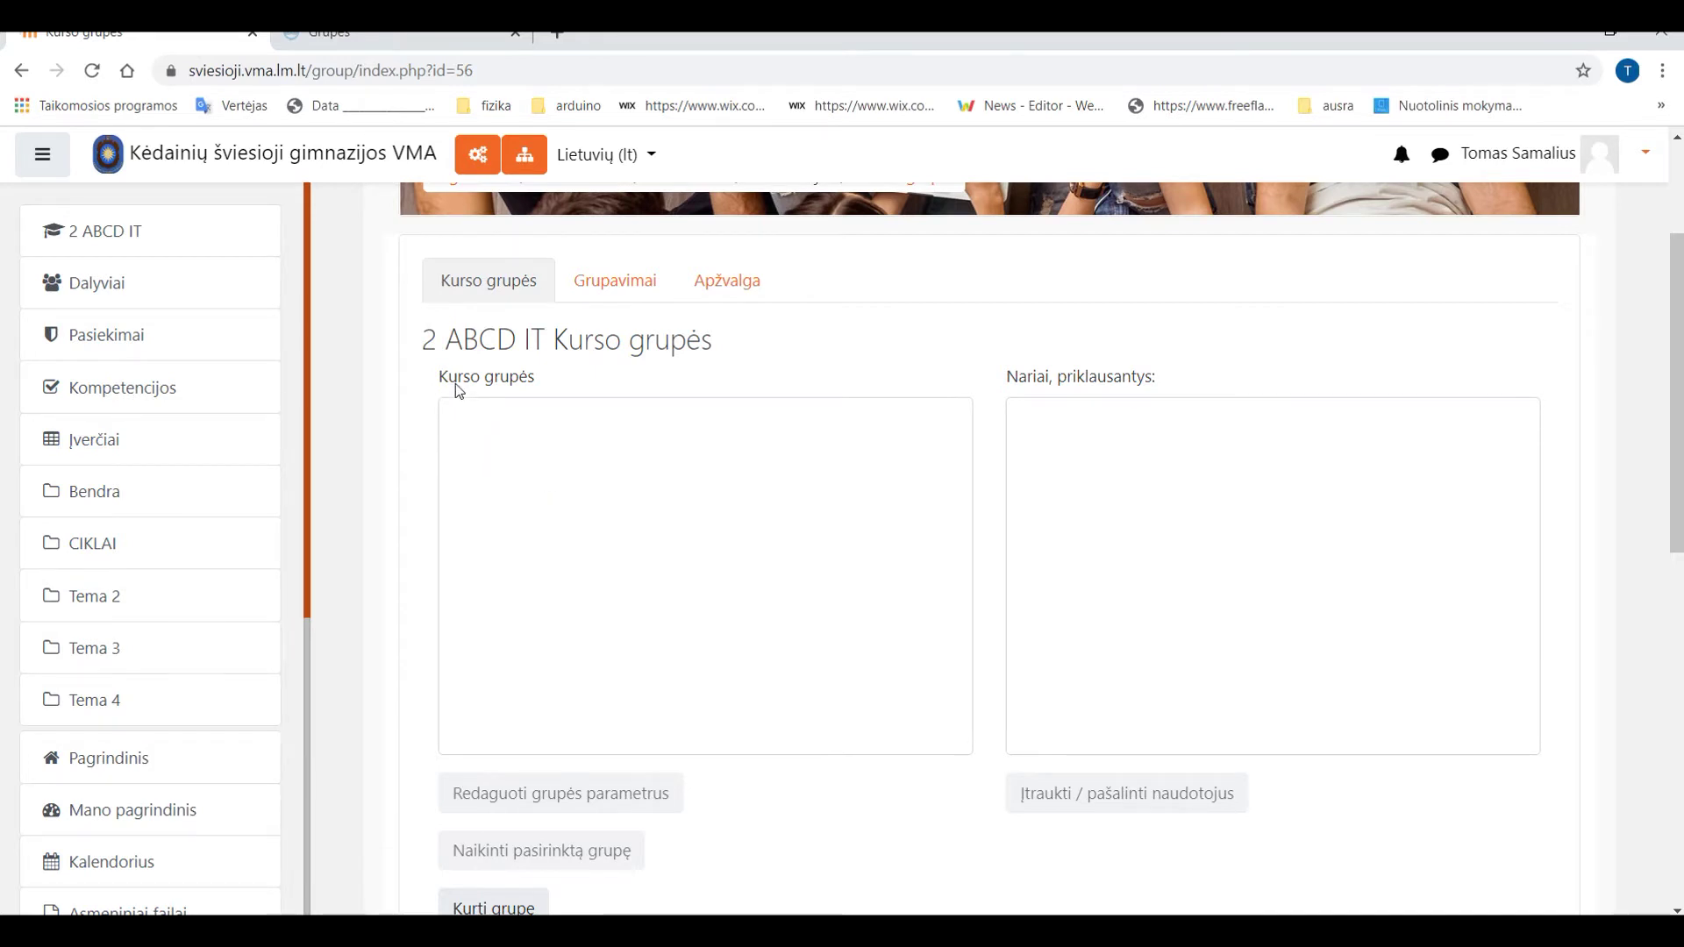
Create a course group named 2A with an empty description and save it.
scroll(457, 386, "down", 4)
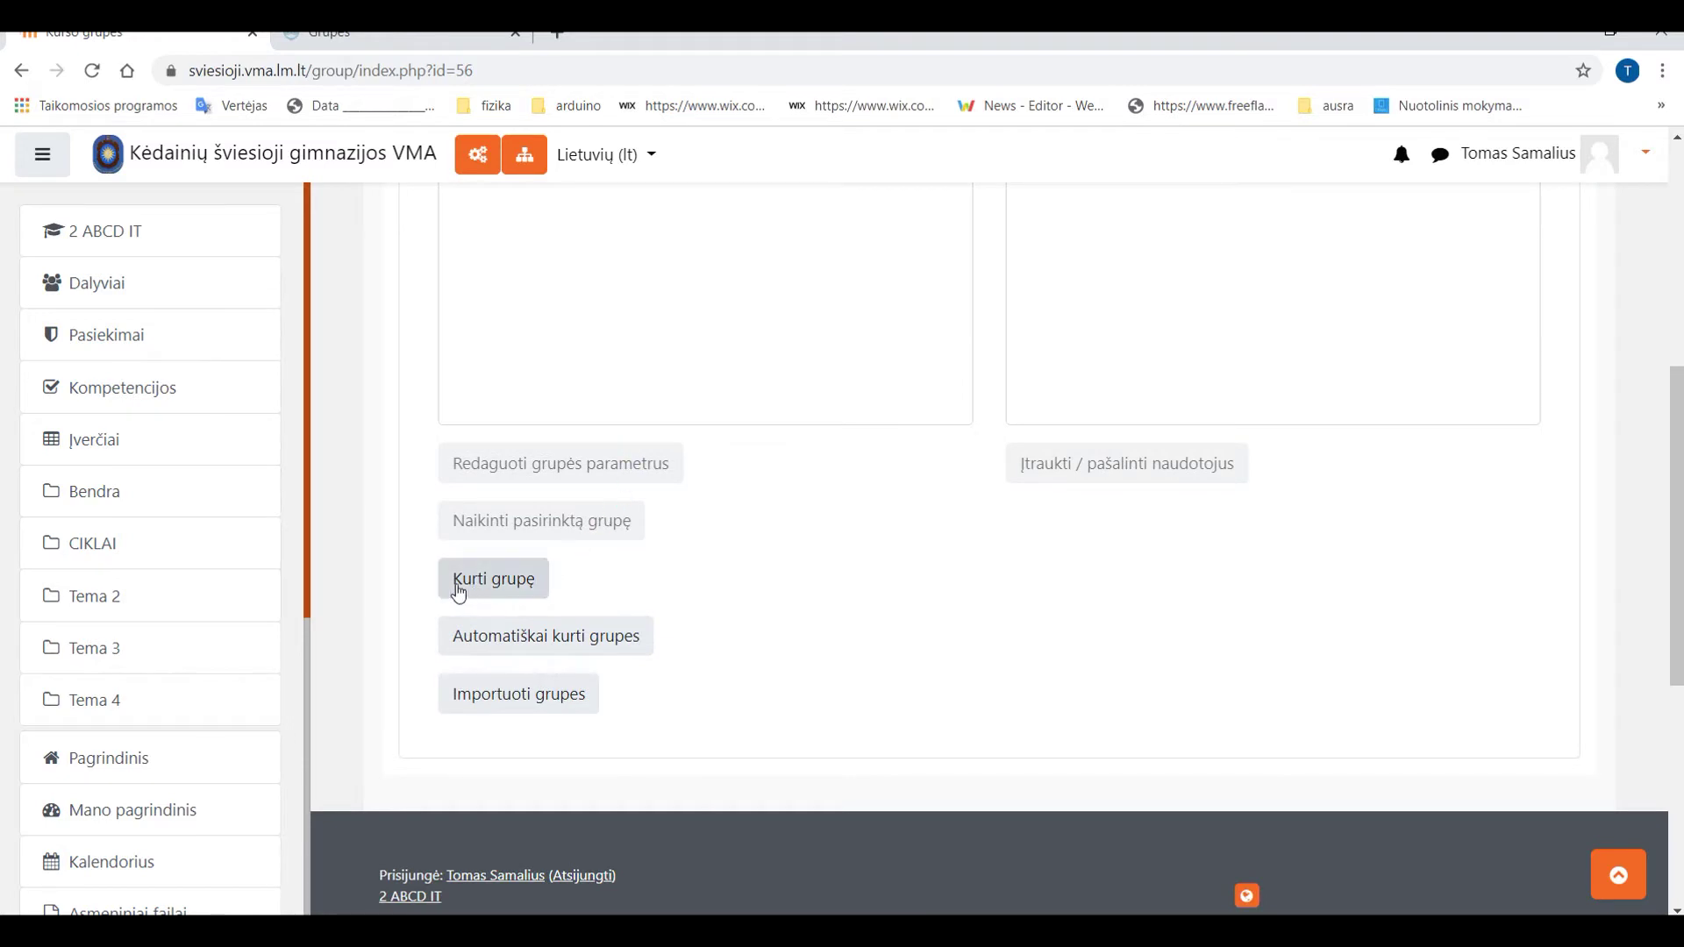
left_click(505, 582)
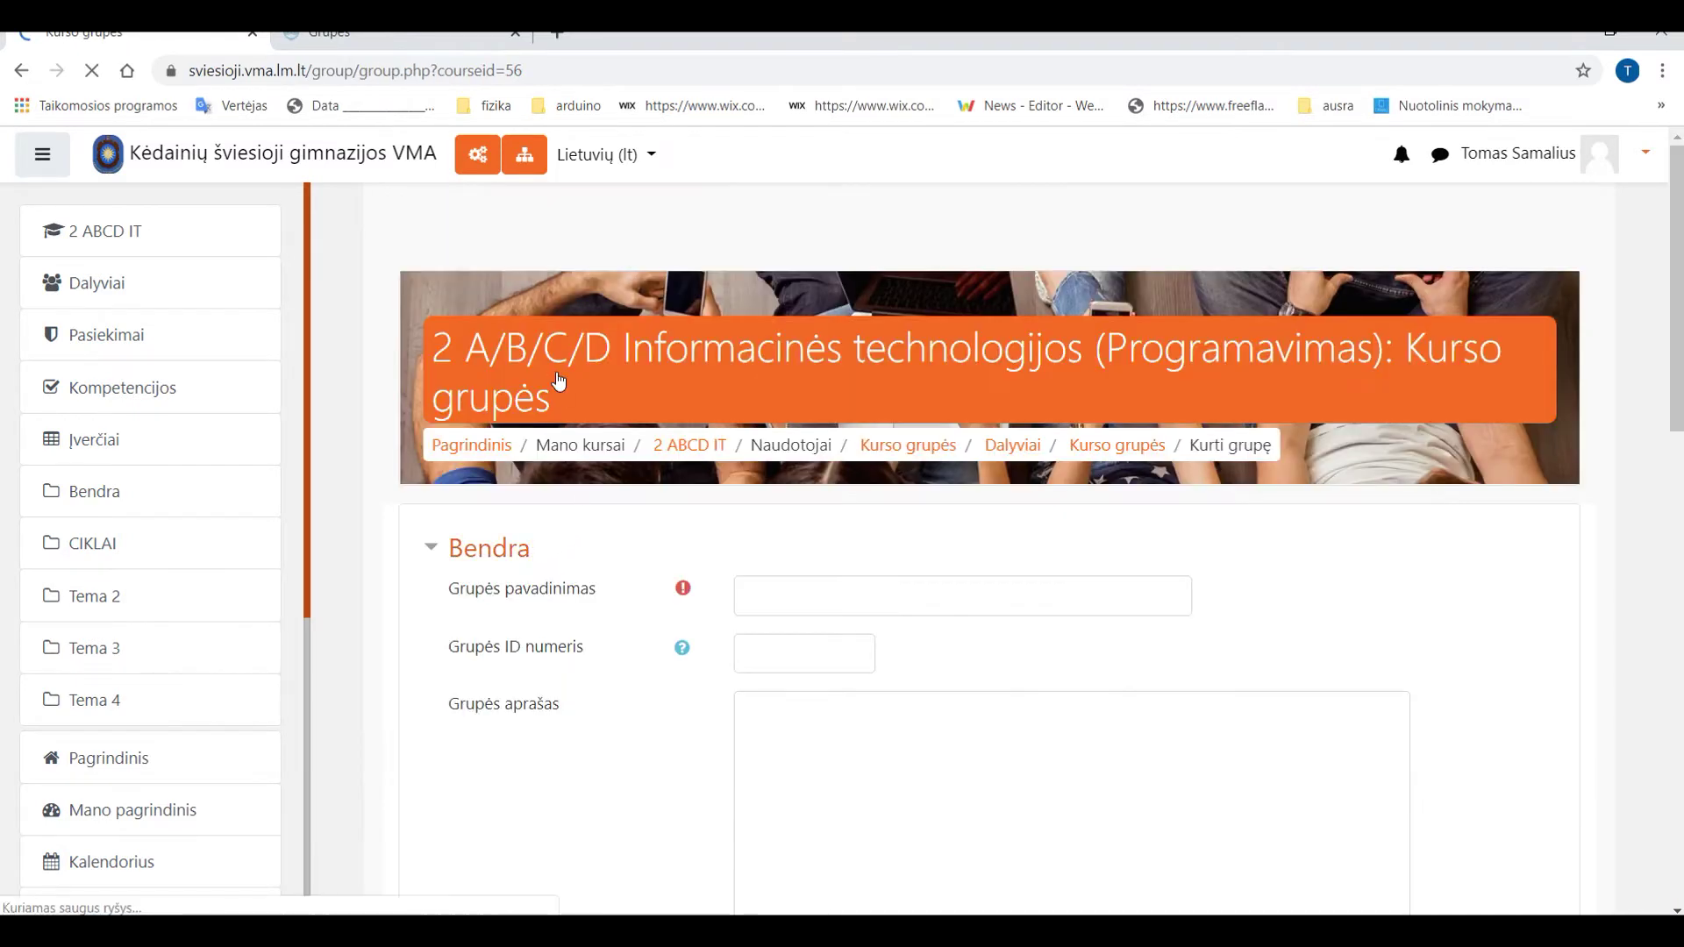
scroll(555, 380, "down", 3)
mouse_move(689, 378)
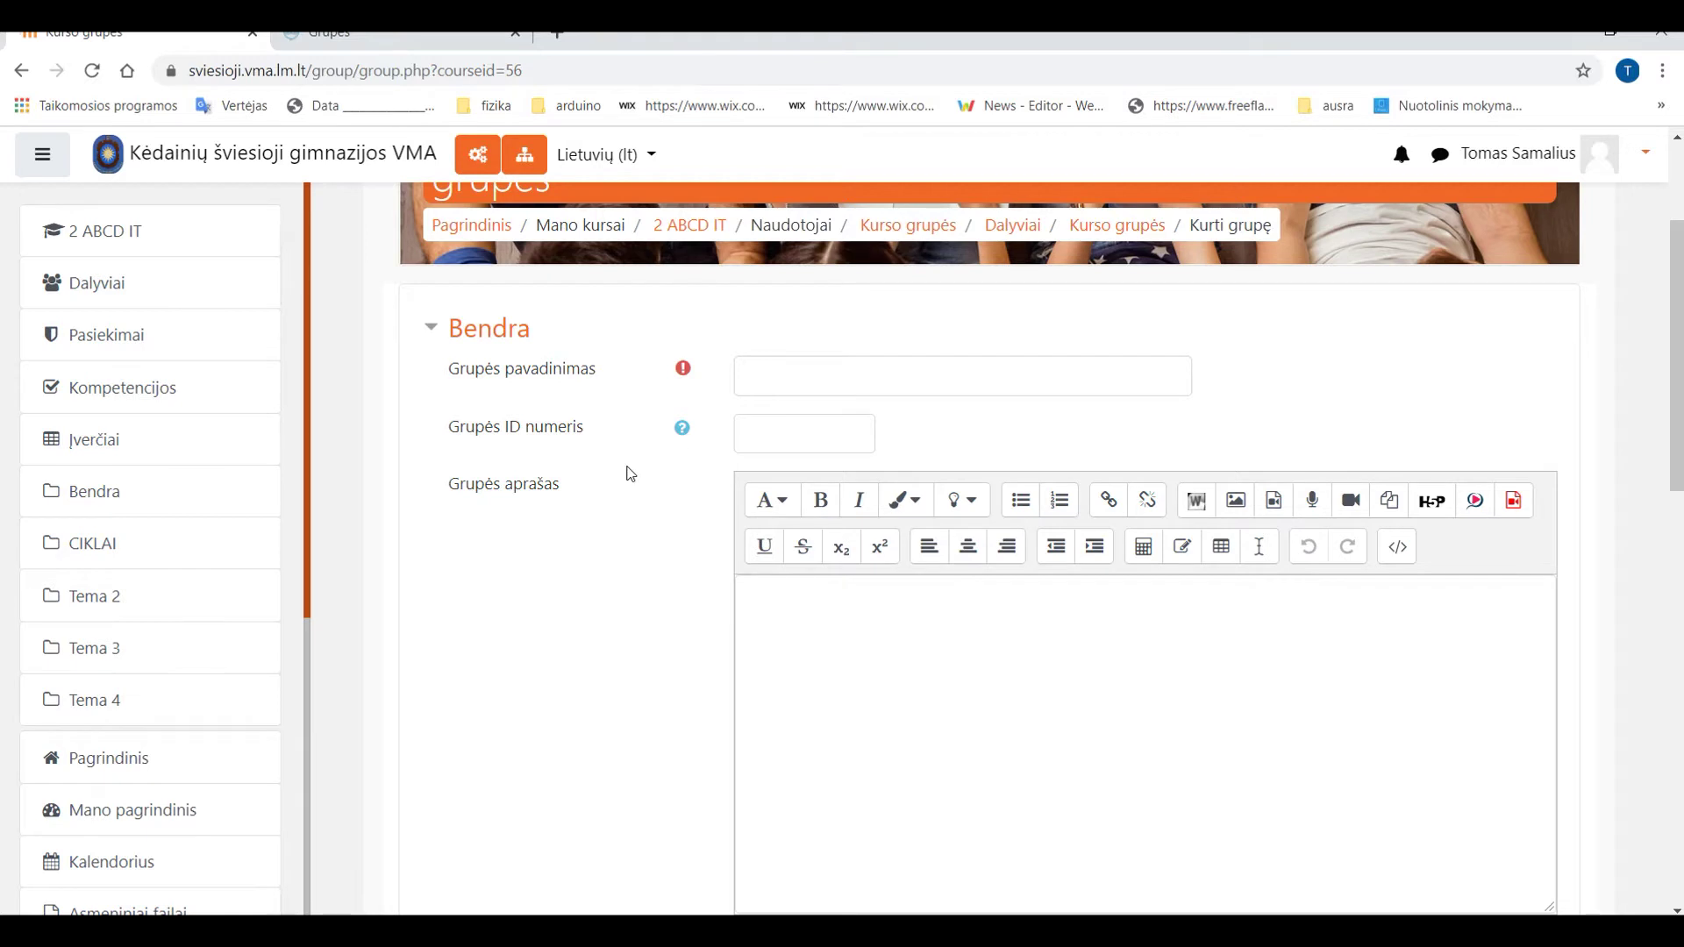
left_click(833, 377)
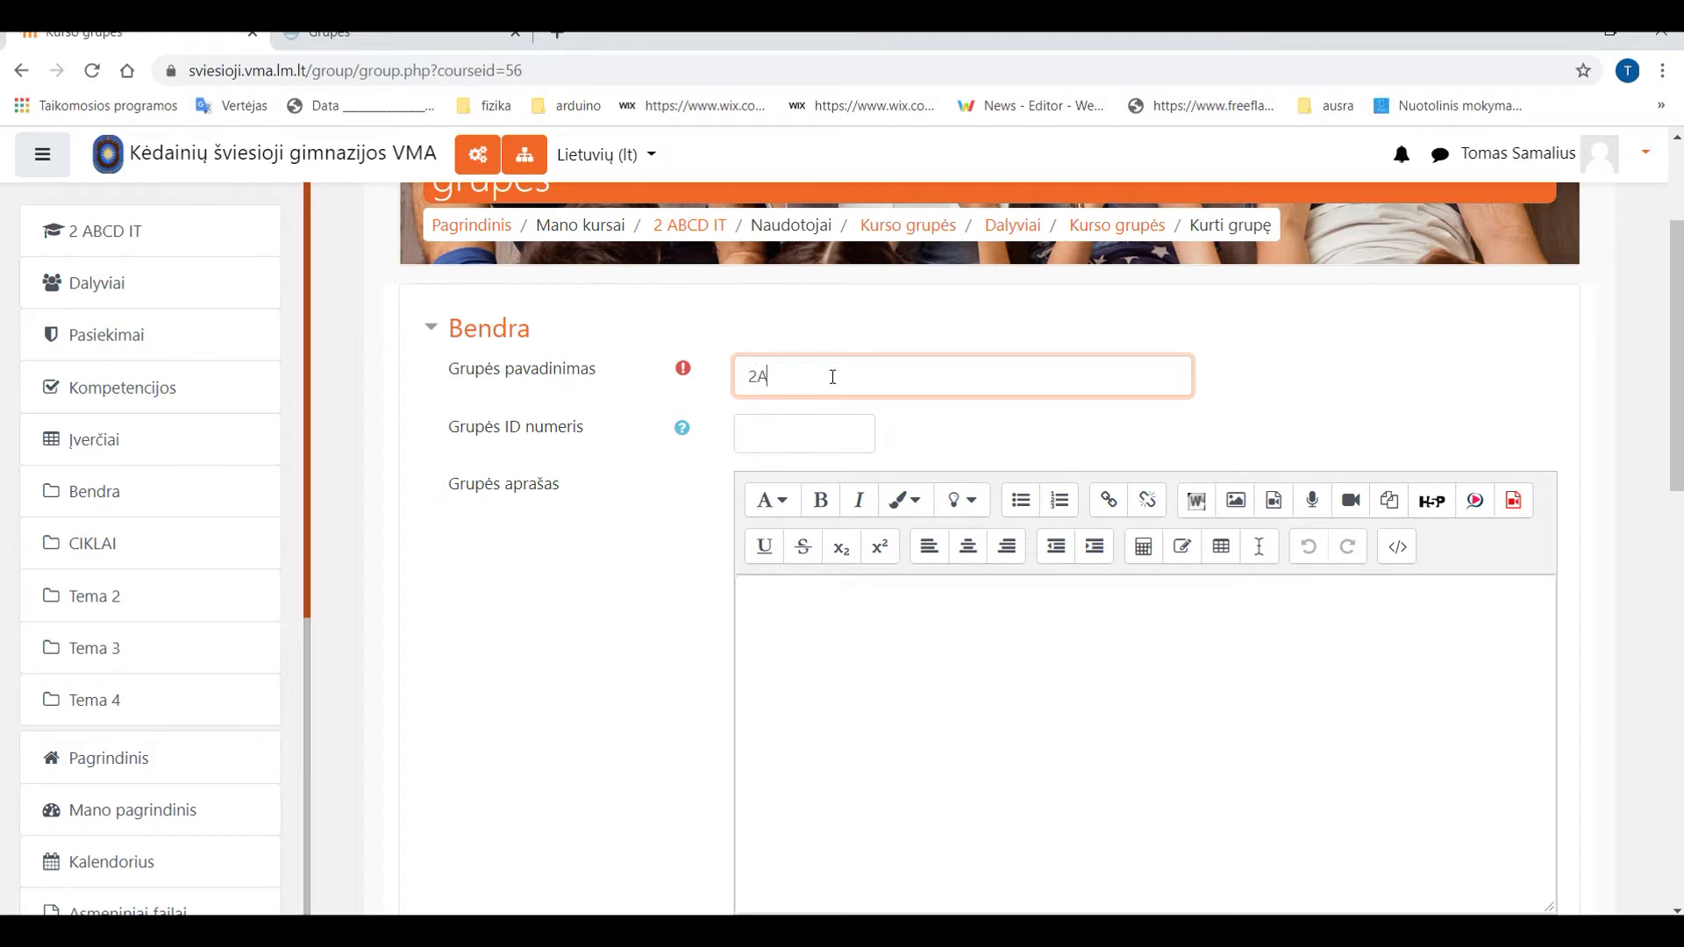
scroll(820, 391, "down", 2)
left_click(767, 386)
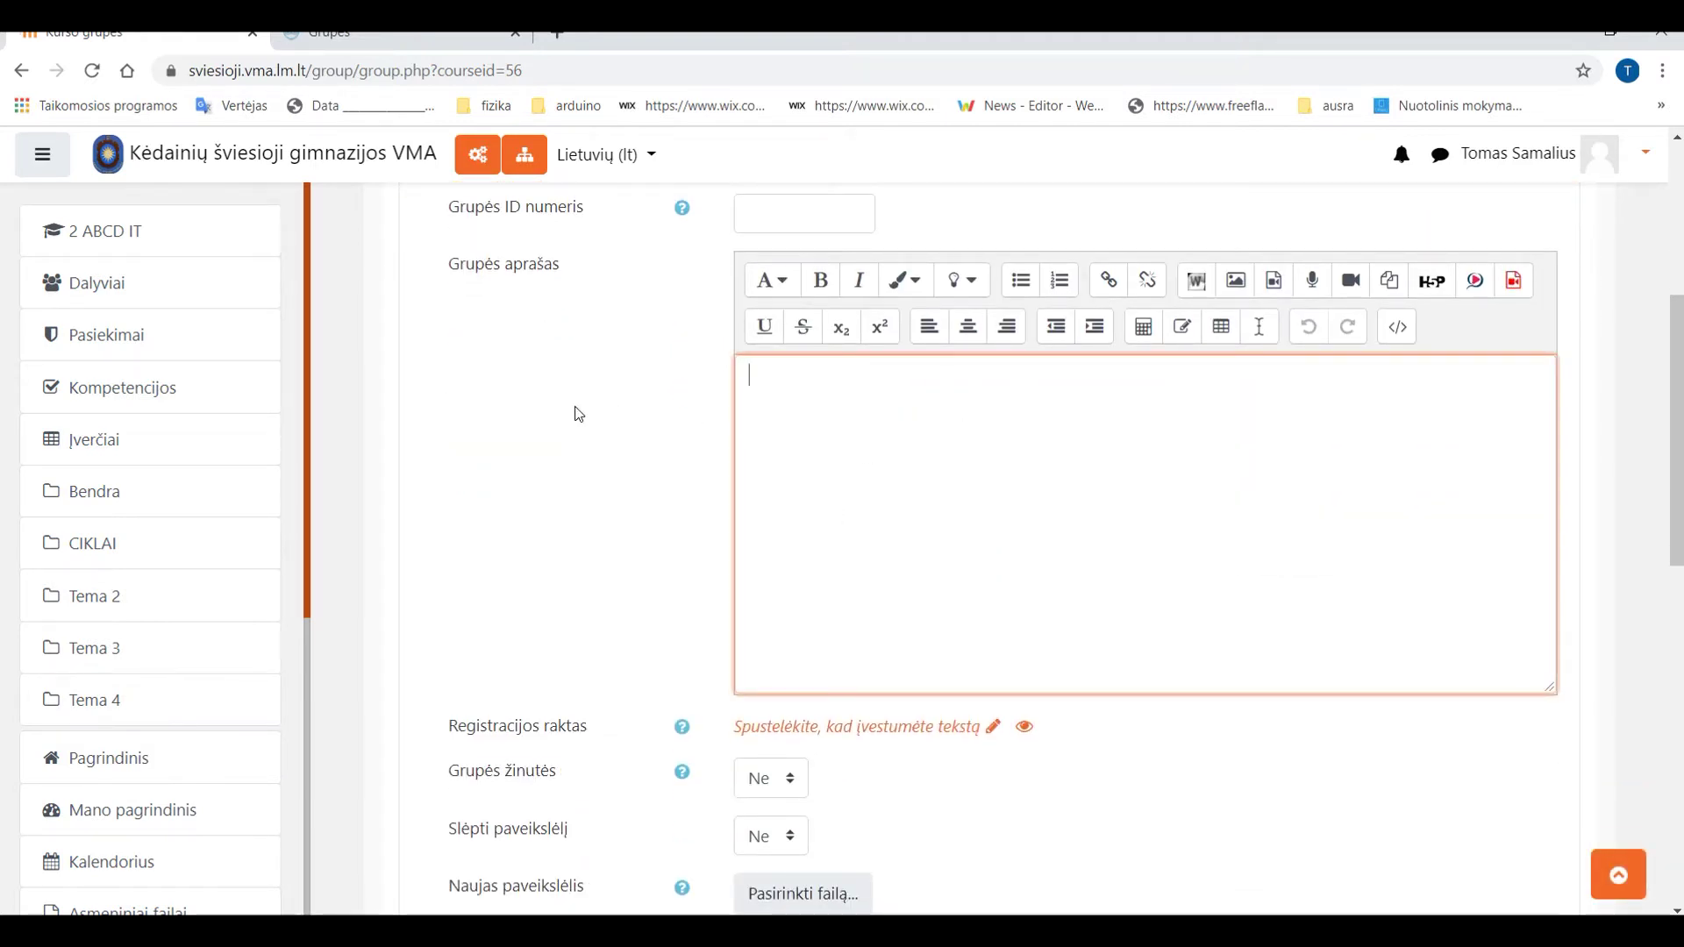
scroll(578, 412, "down", 5)
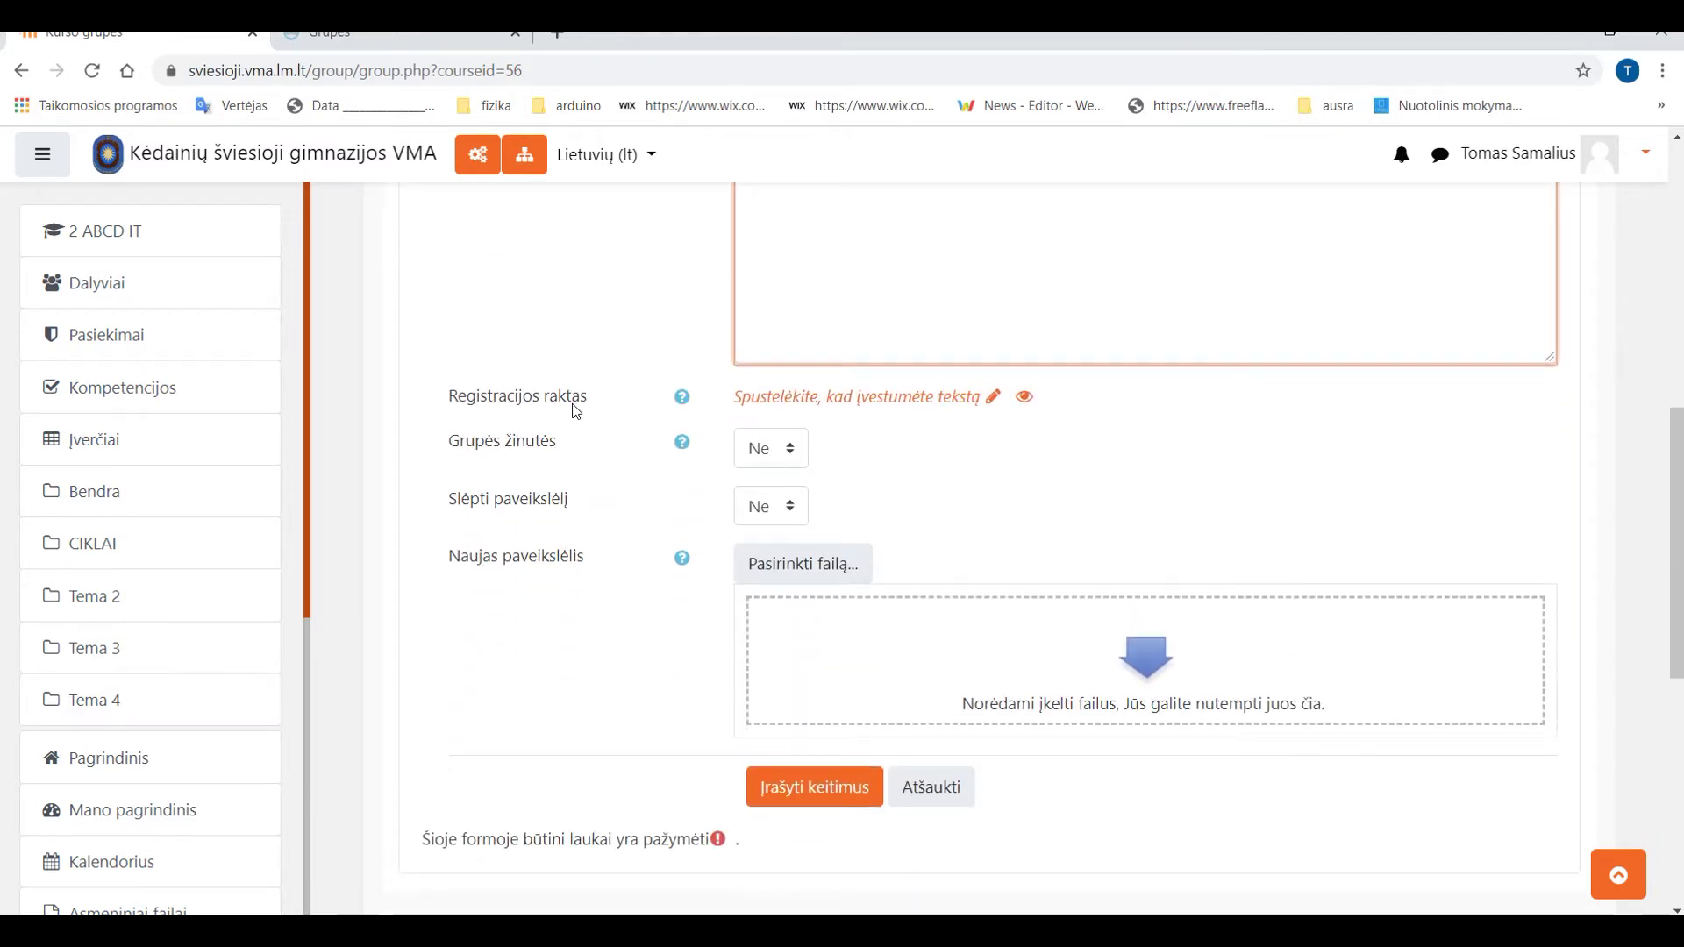
left_click(823, 579)
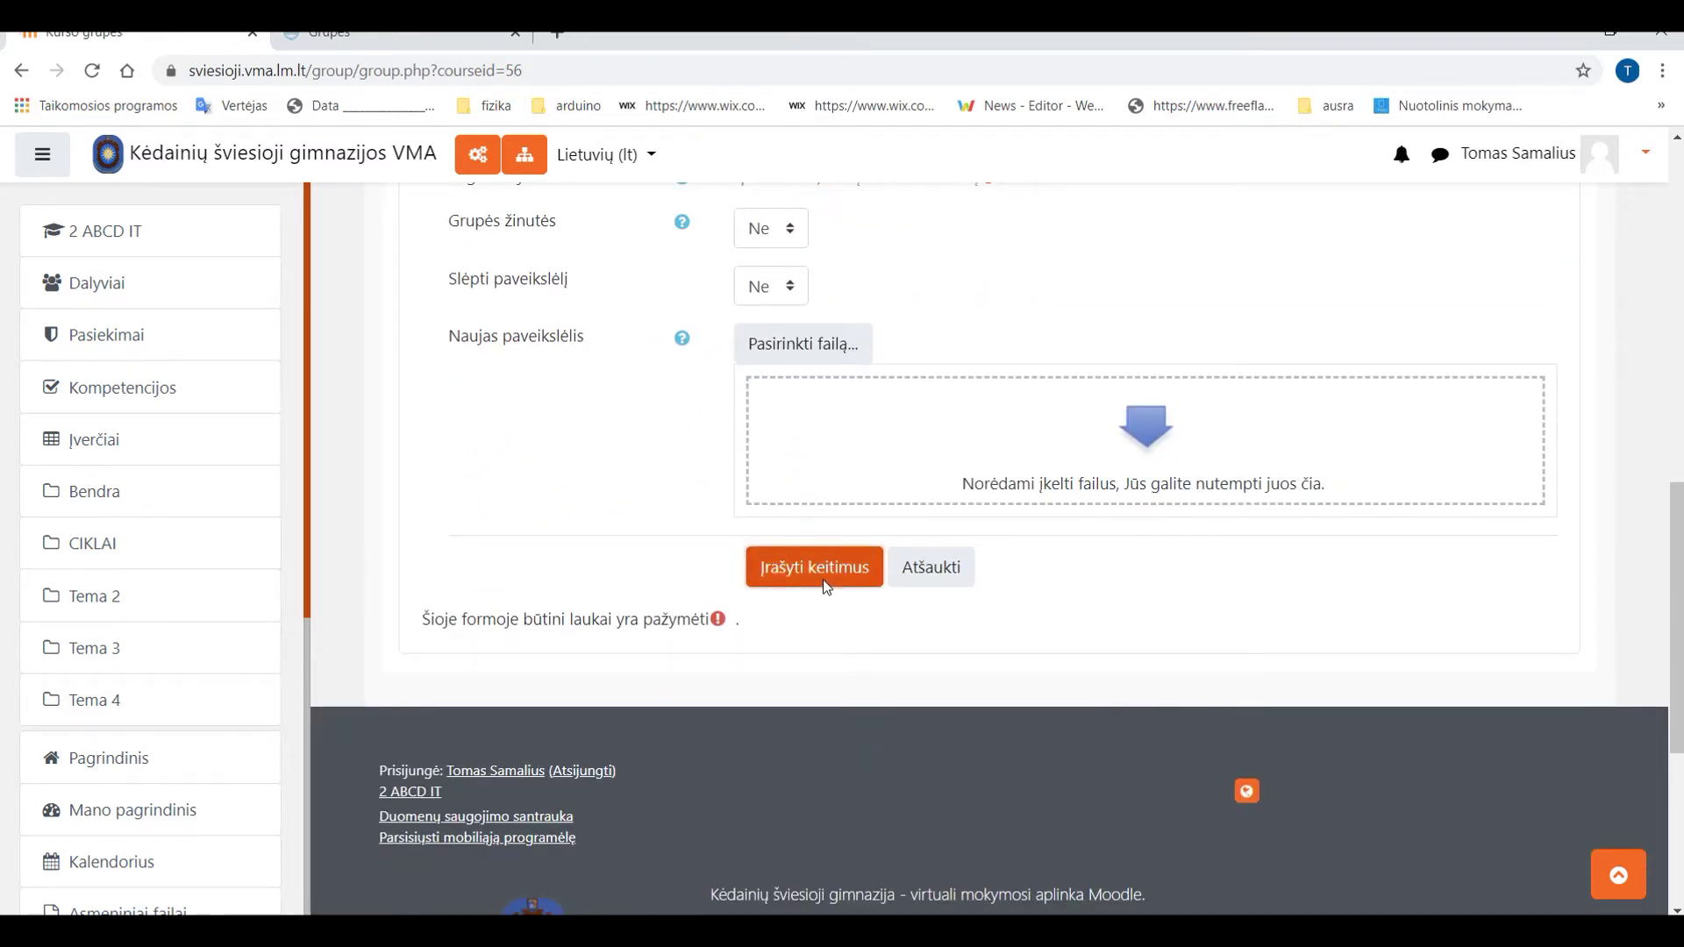
scroll(669, 492, "down", 1)
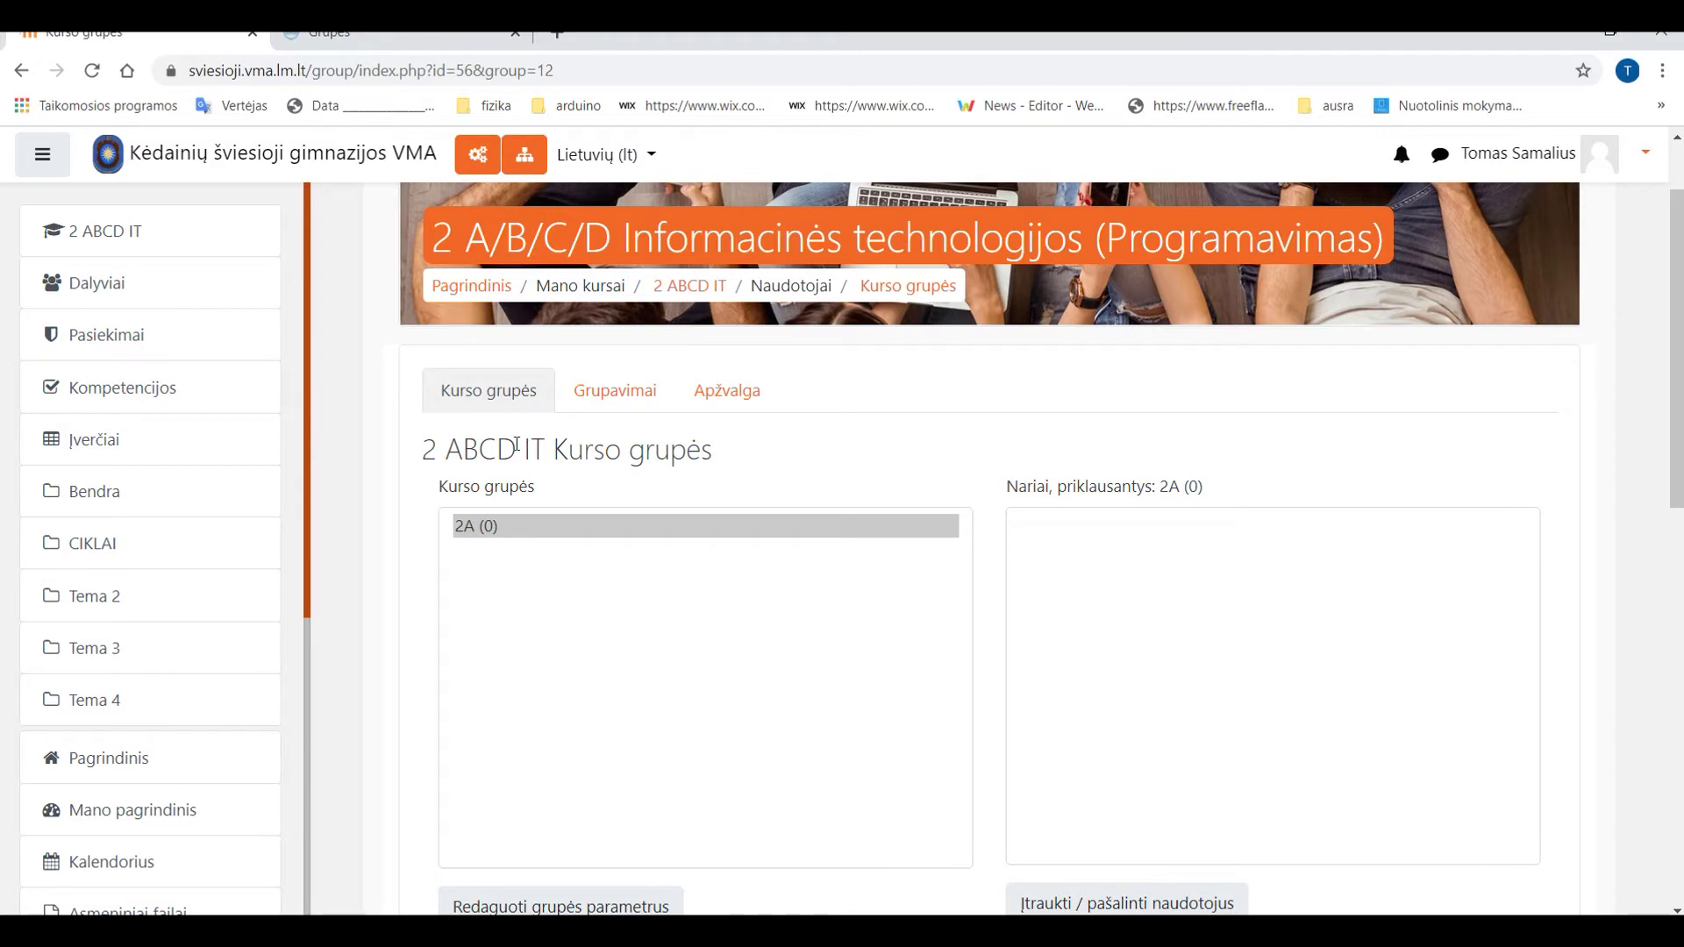
Create a second course group named 2B and save it.
scroll(351, 368, "up", 2)
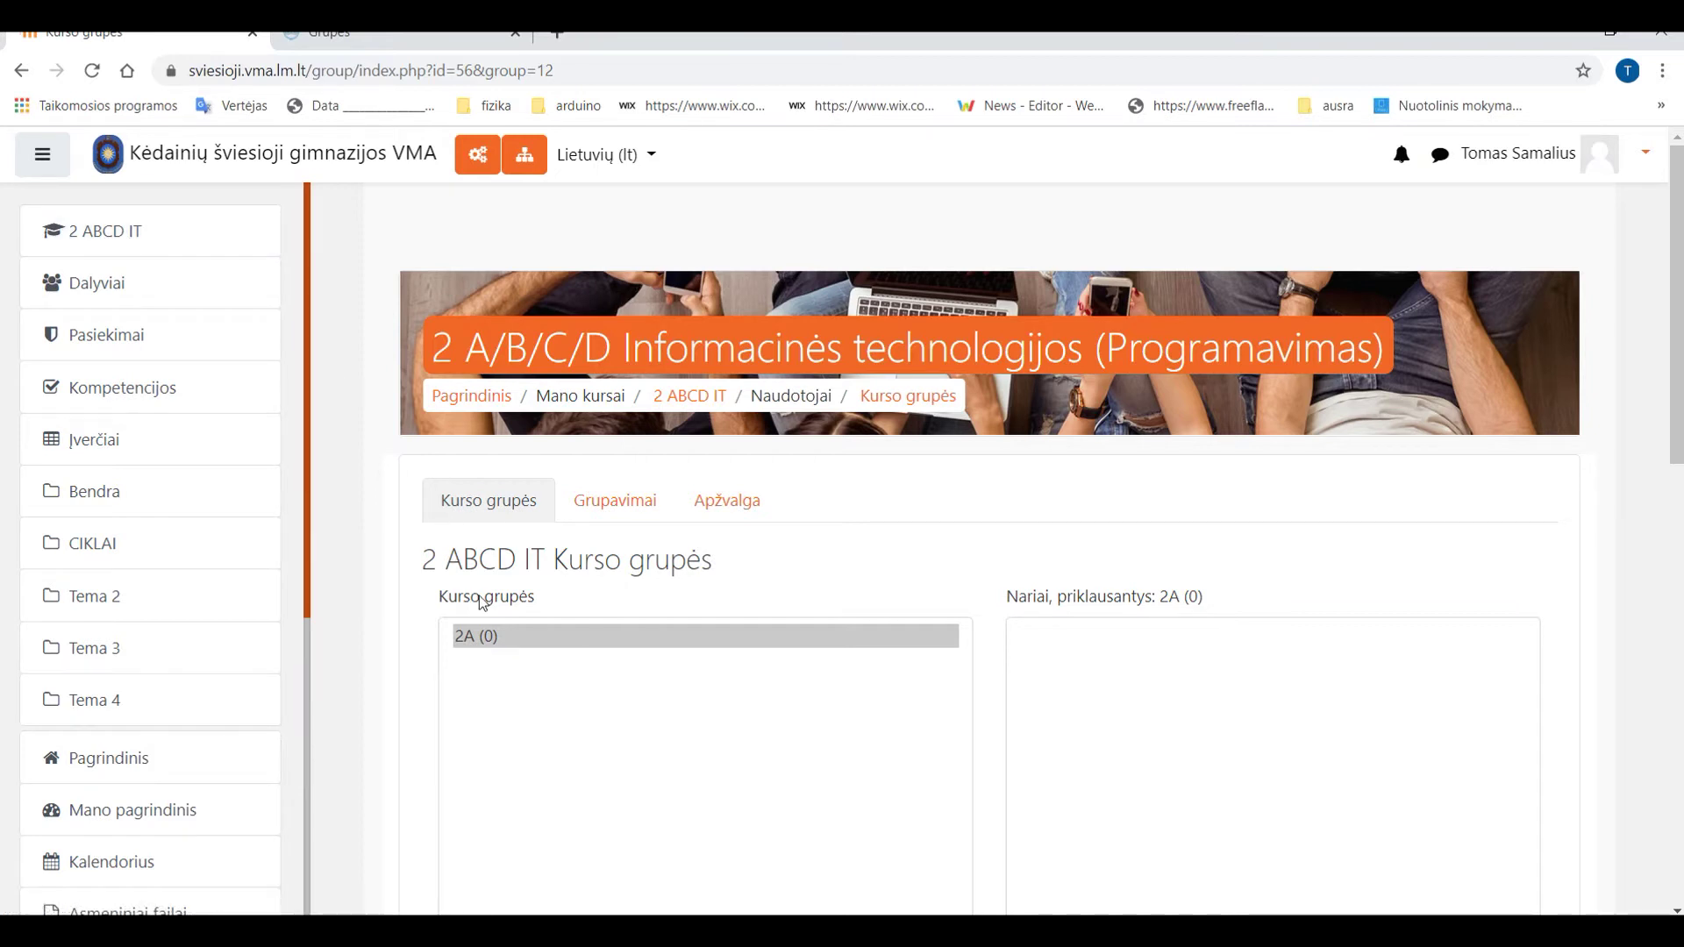
scroll(483, 605, "down", 5)
scroll(510, 575, "up", 3)
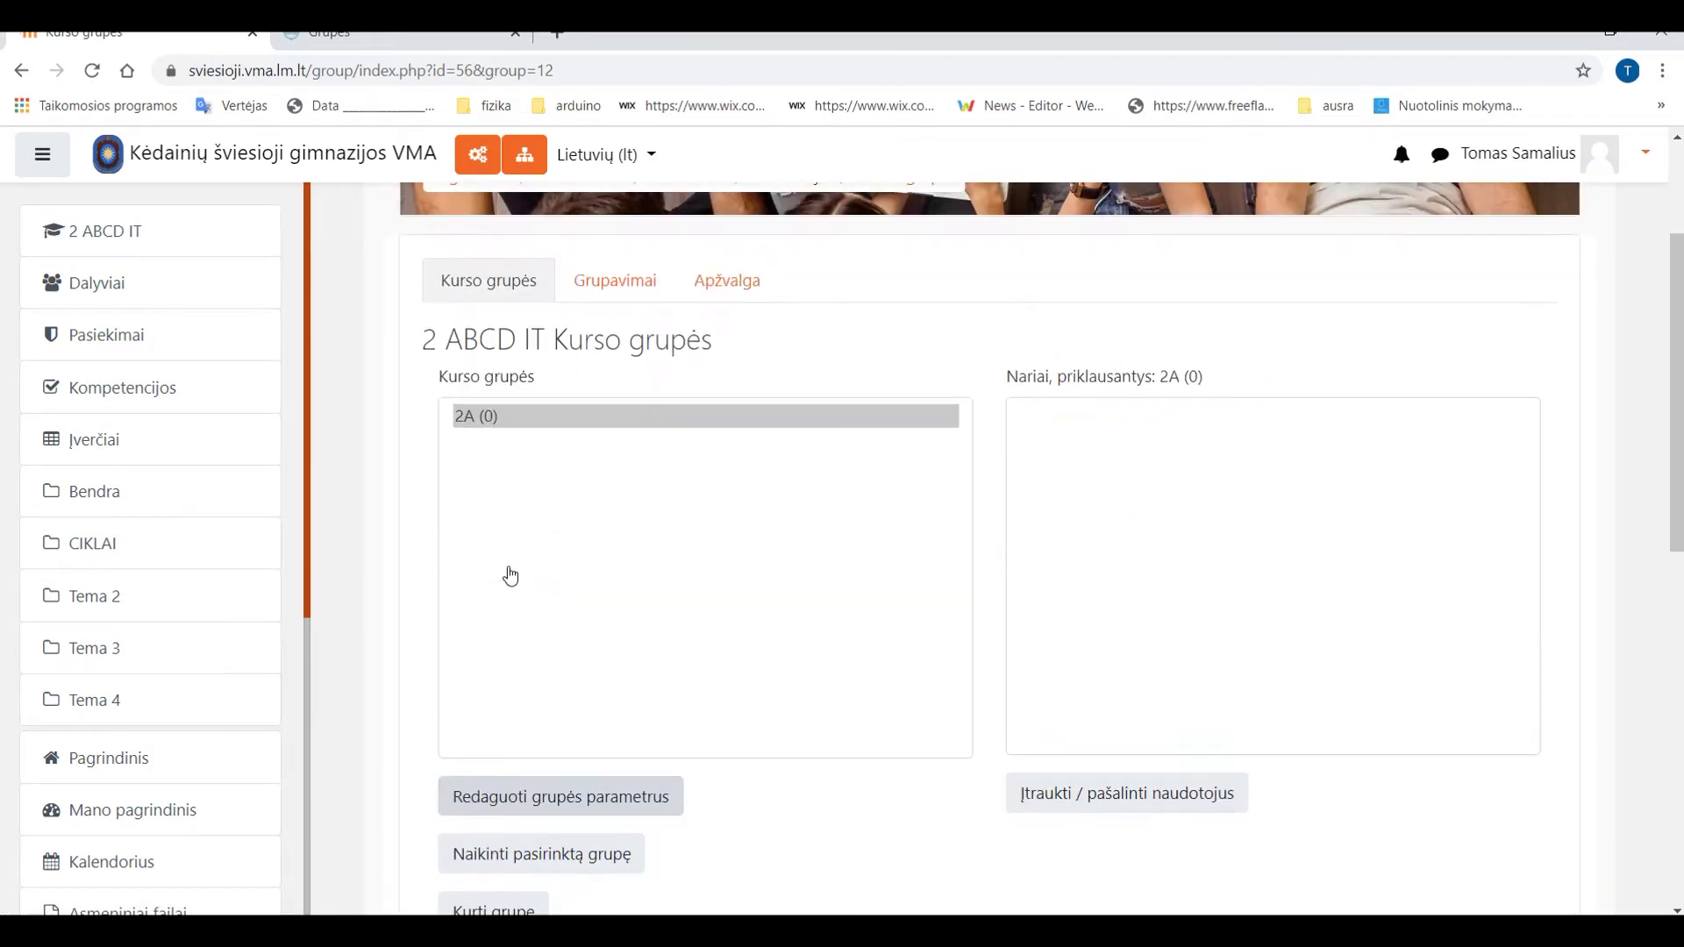
scroll(511, 581, "down", 1)
scroll(543, 686, "down", 1)
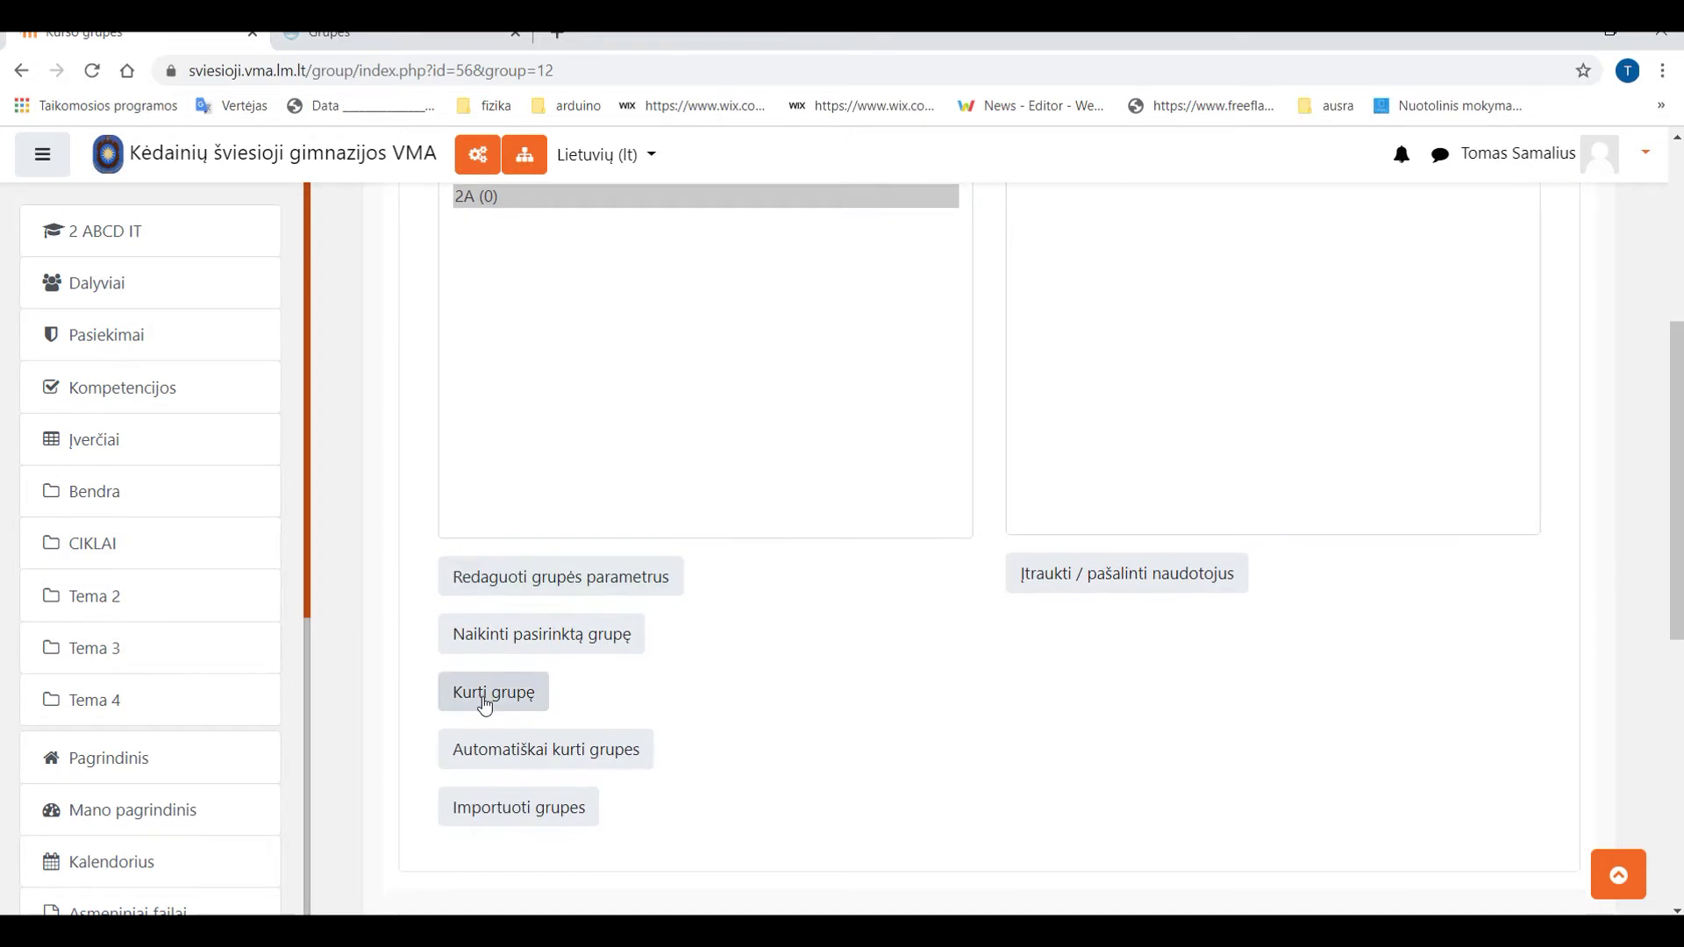
left_click(485, 697)
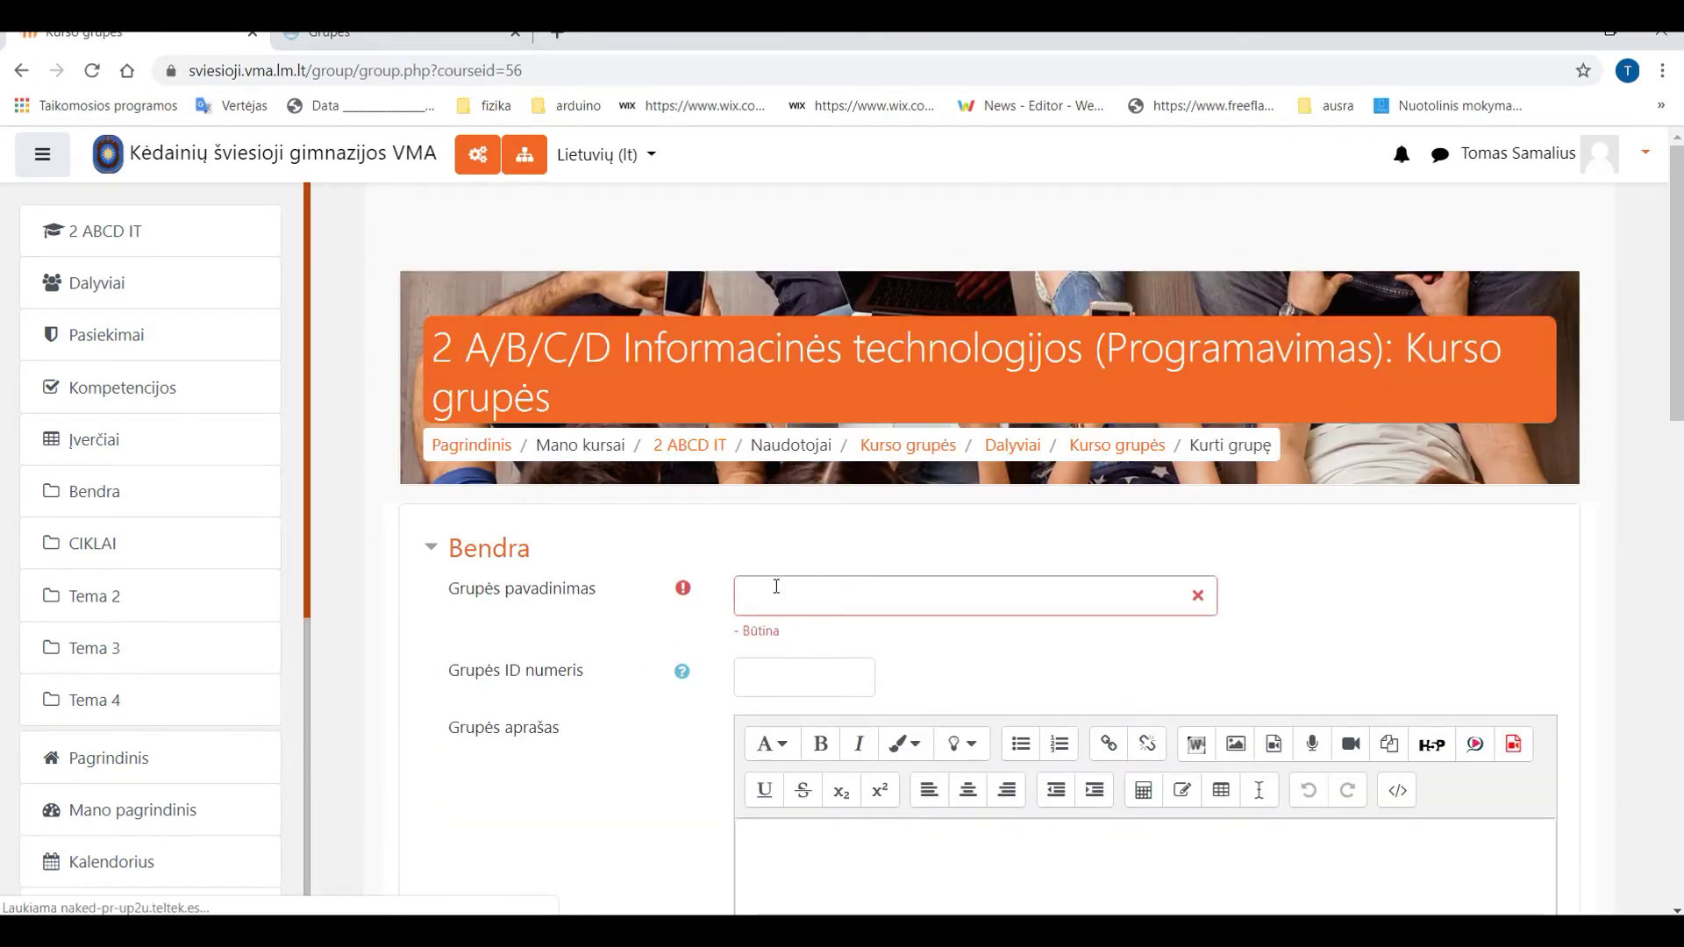
left_click(776, 586)
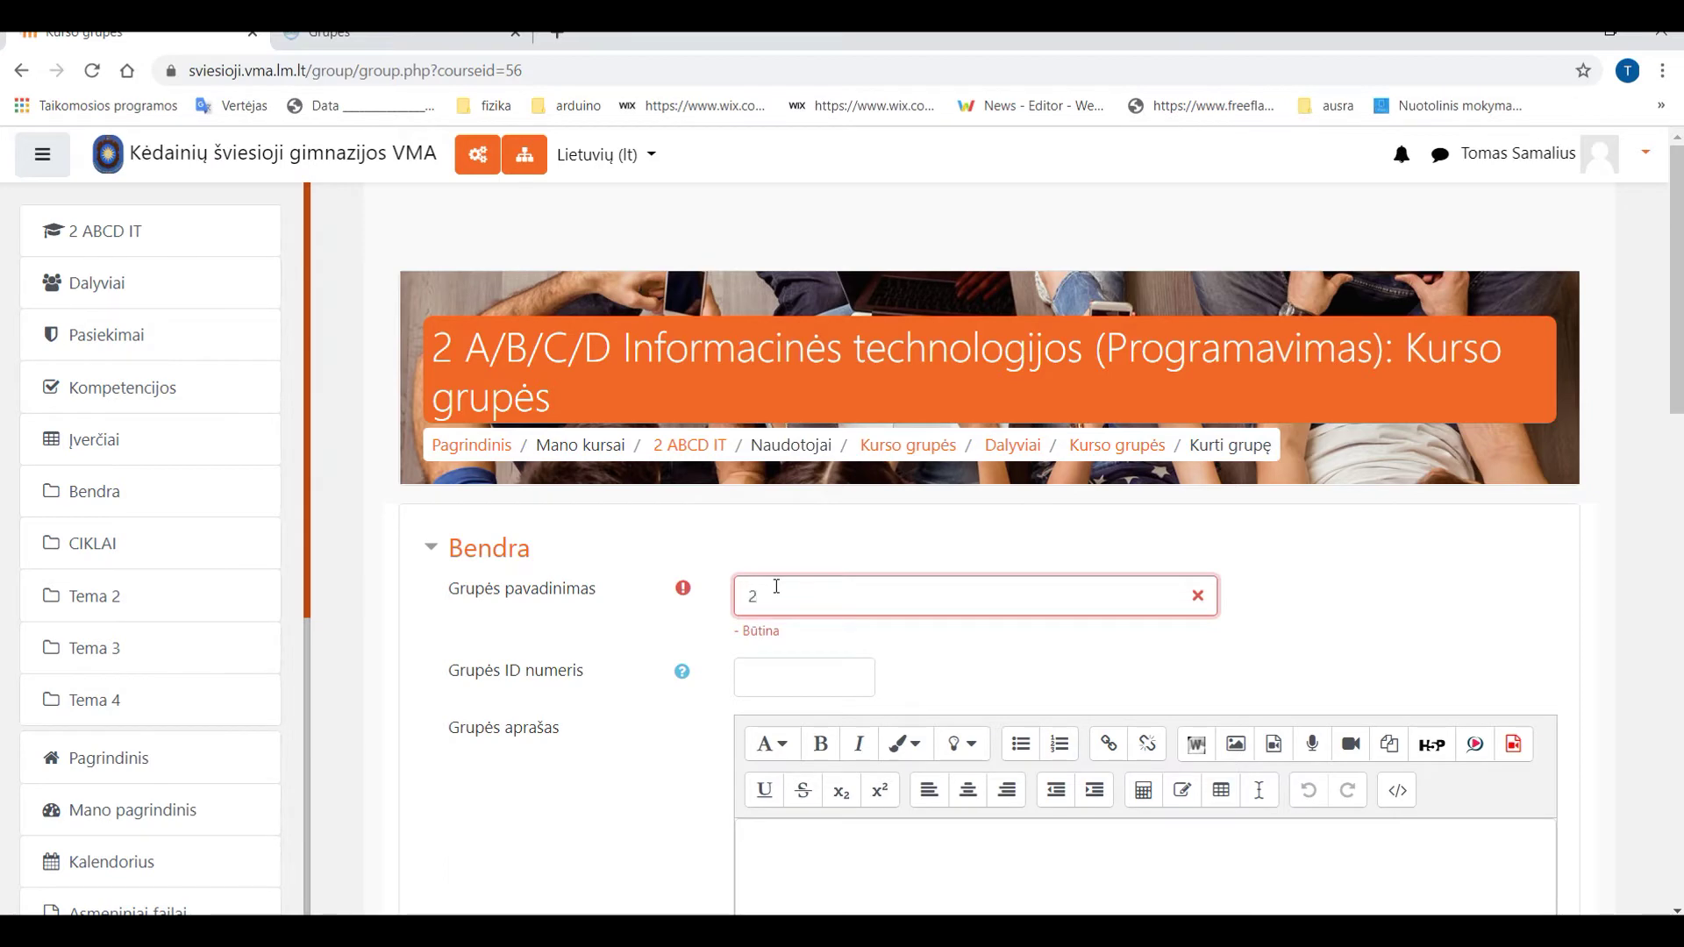
scroll(738, 569, "down", 8)
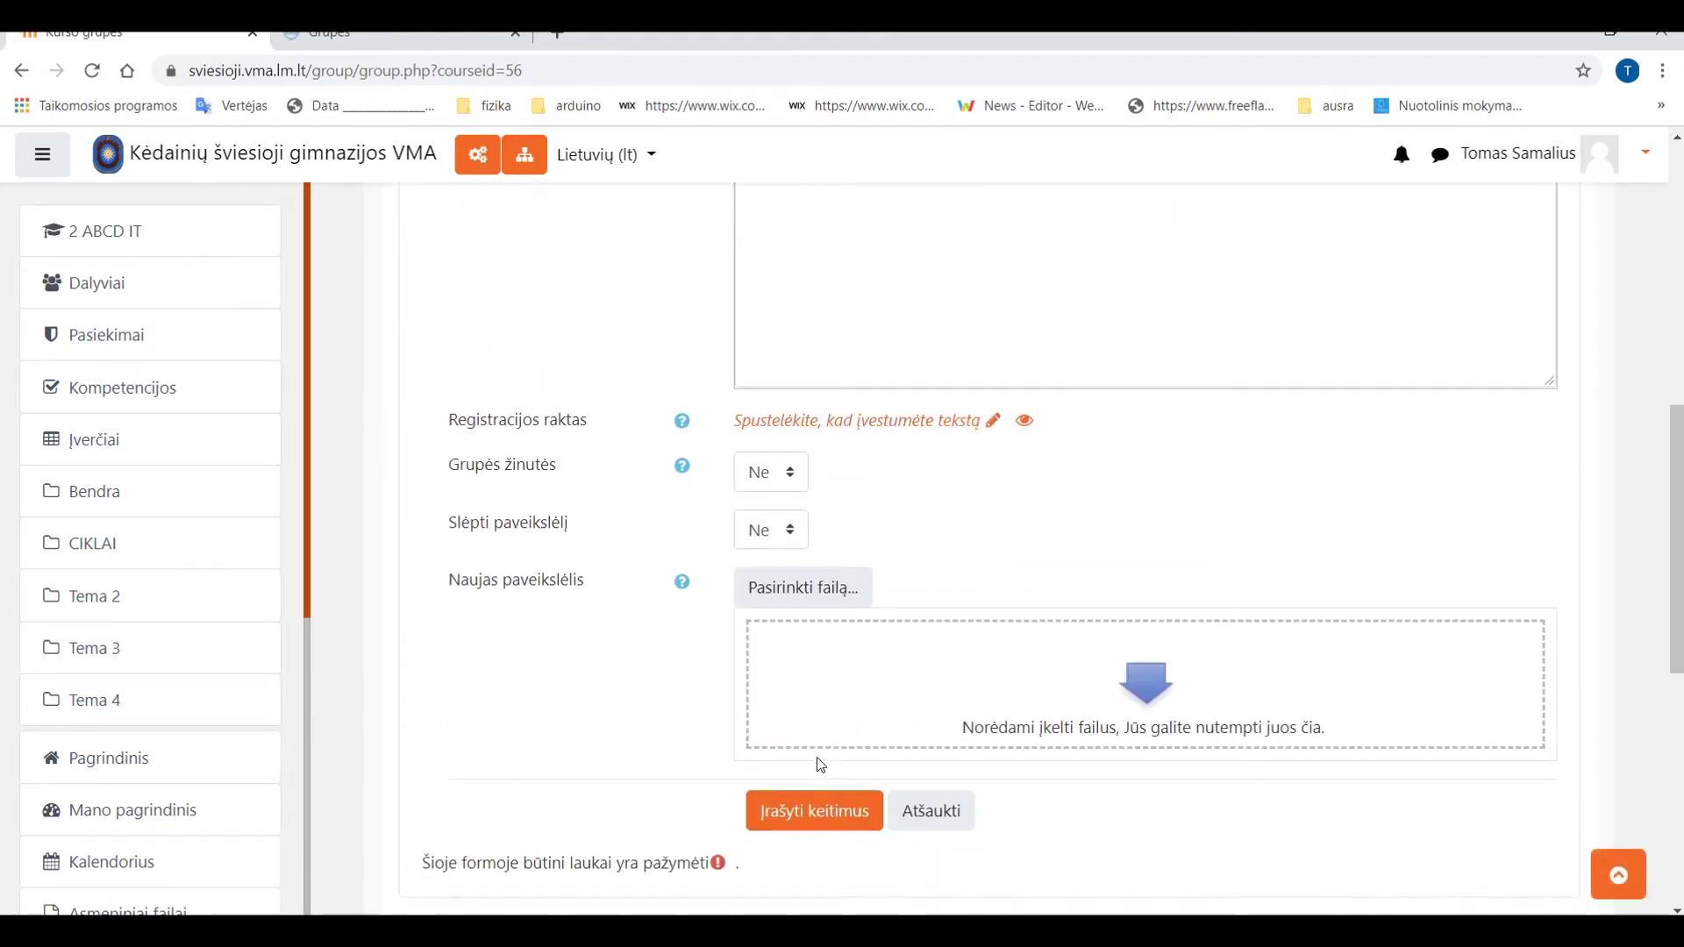
left_click(814, 811)
Create a third course group named 2C and save it.
scroll(574, 452, "down", 3)
scroll(579, 462, "down", 3)
left_click(514, 582)
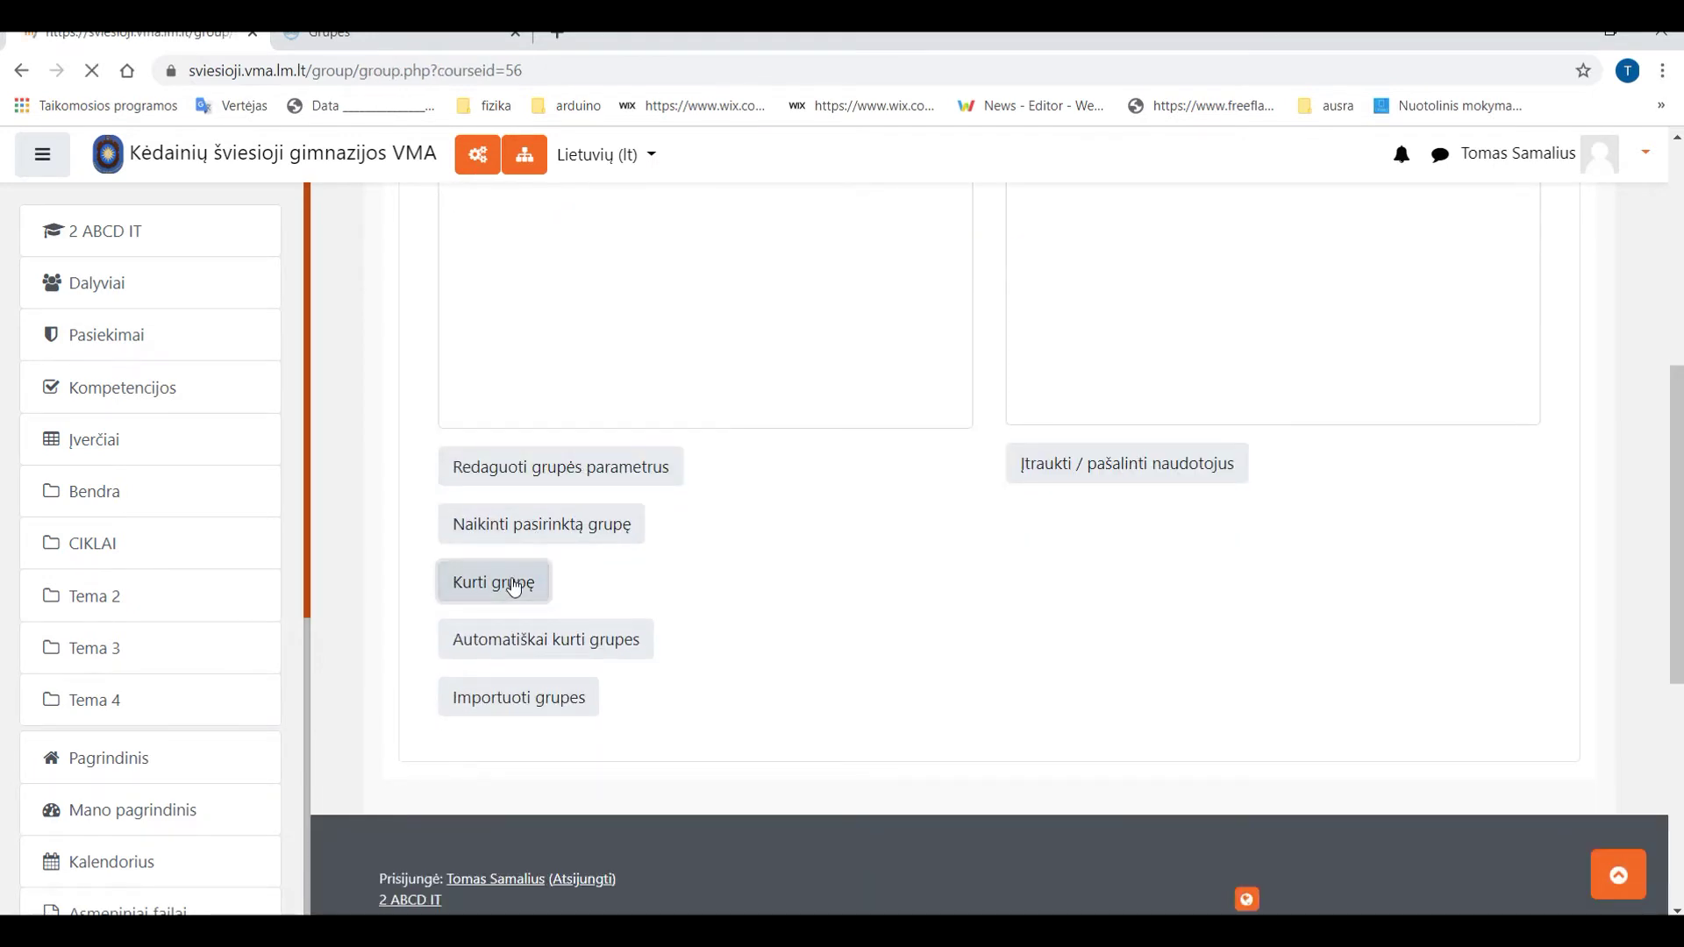
left_click(772, 589)
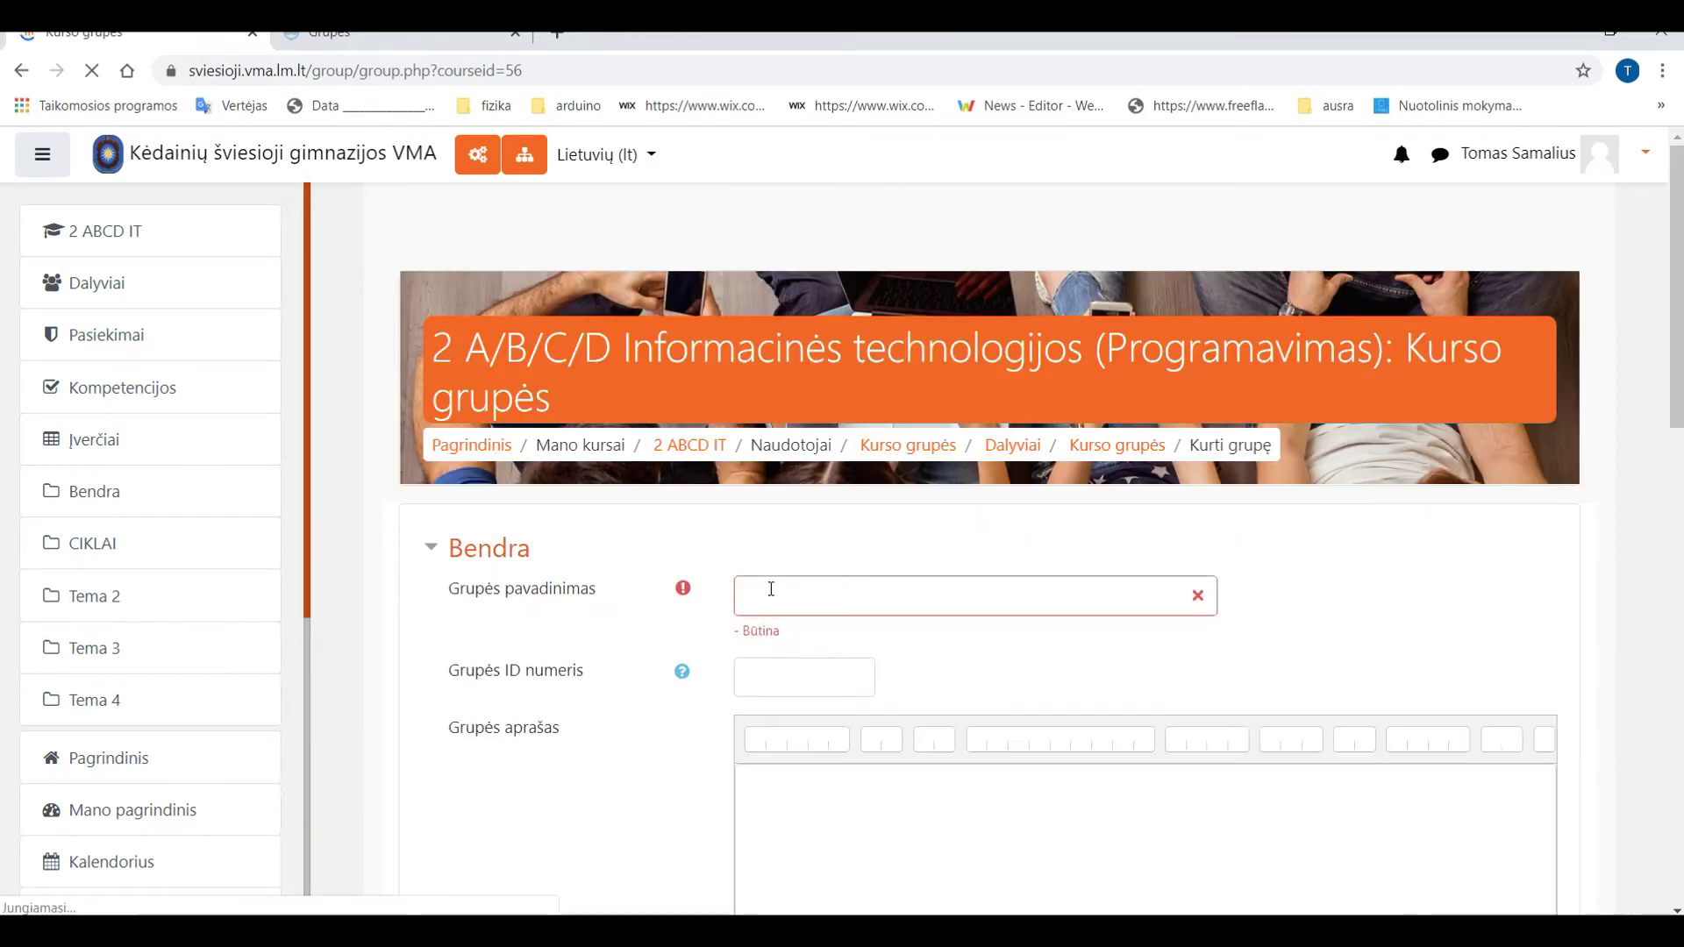
left_click(771, 589)
type("2C")
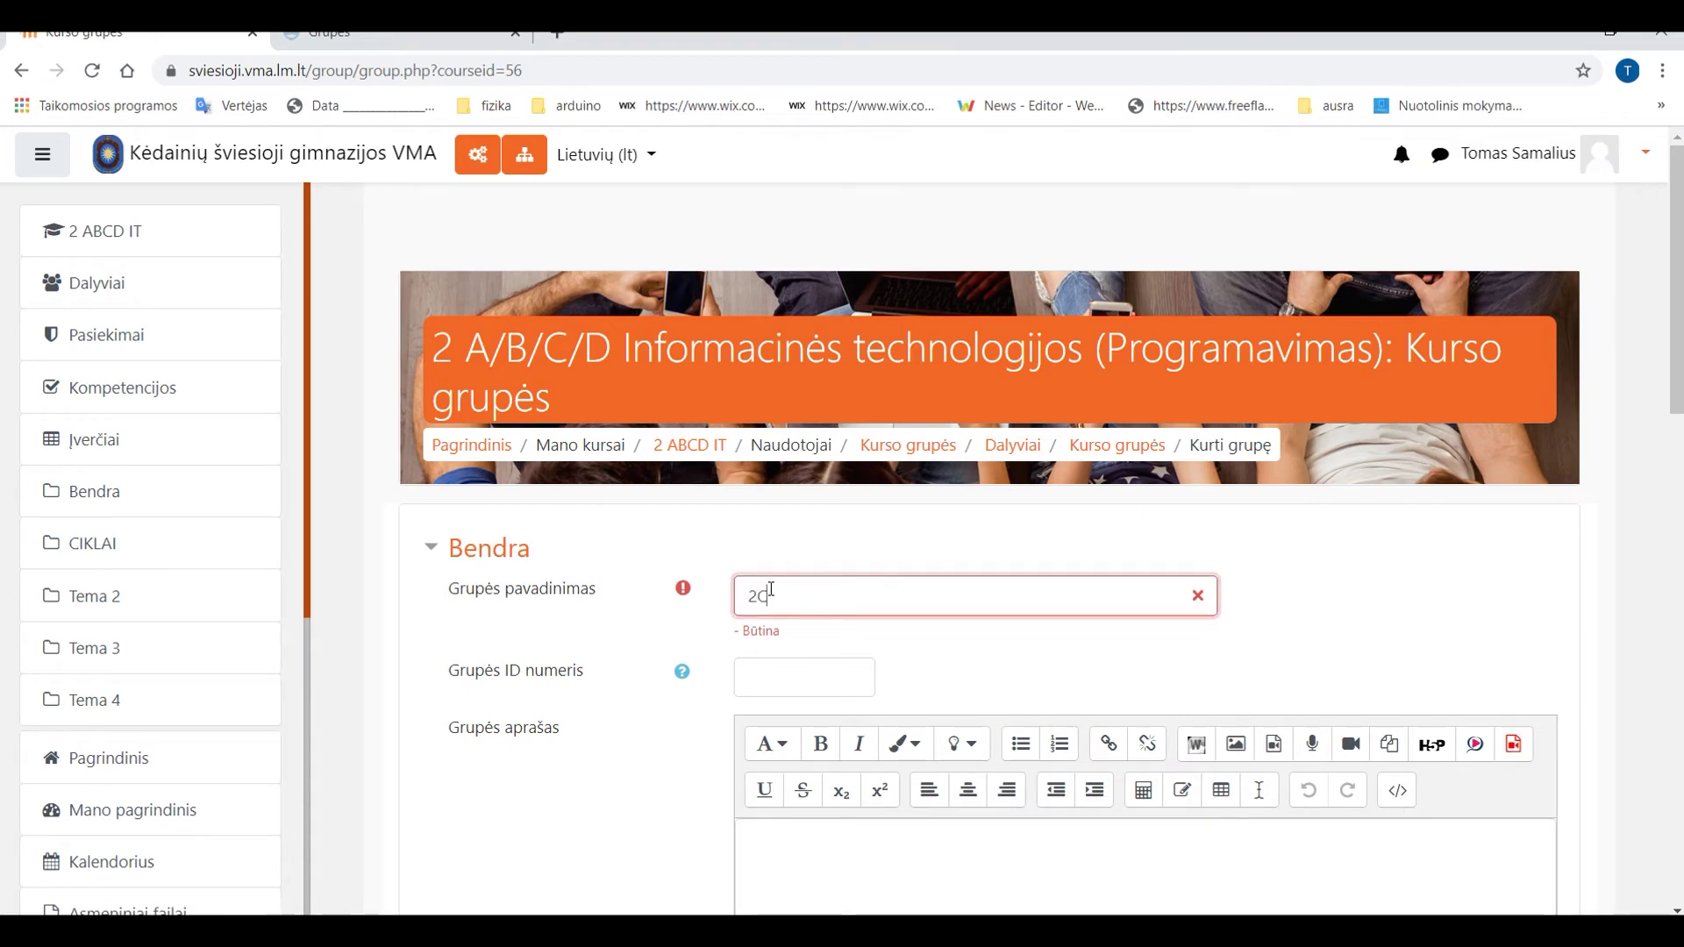
scroll(704, 614, "down", 10)
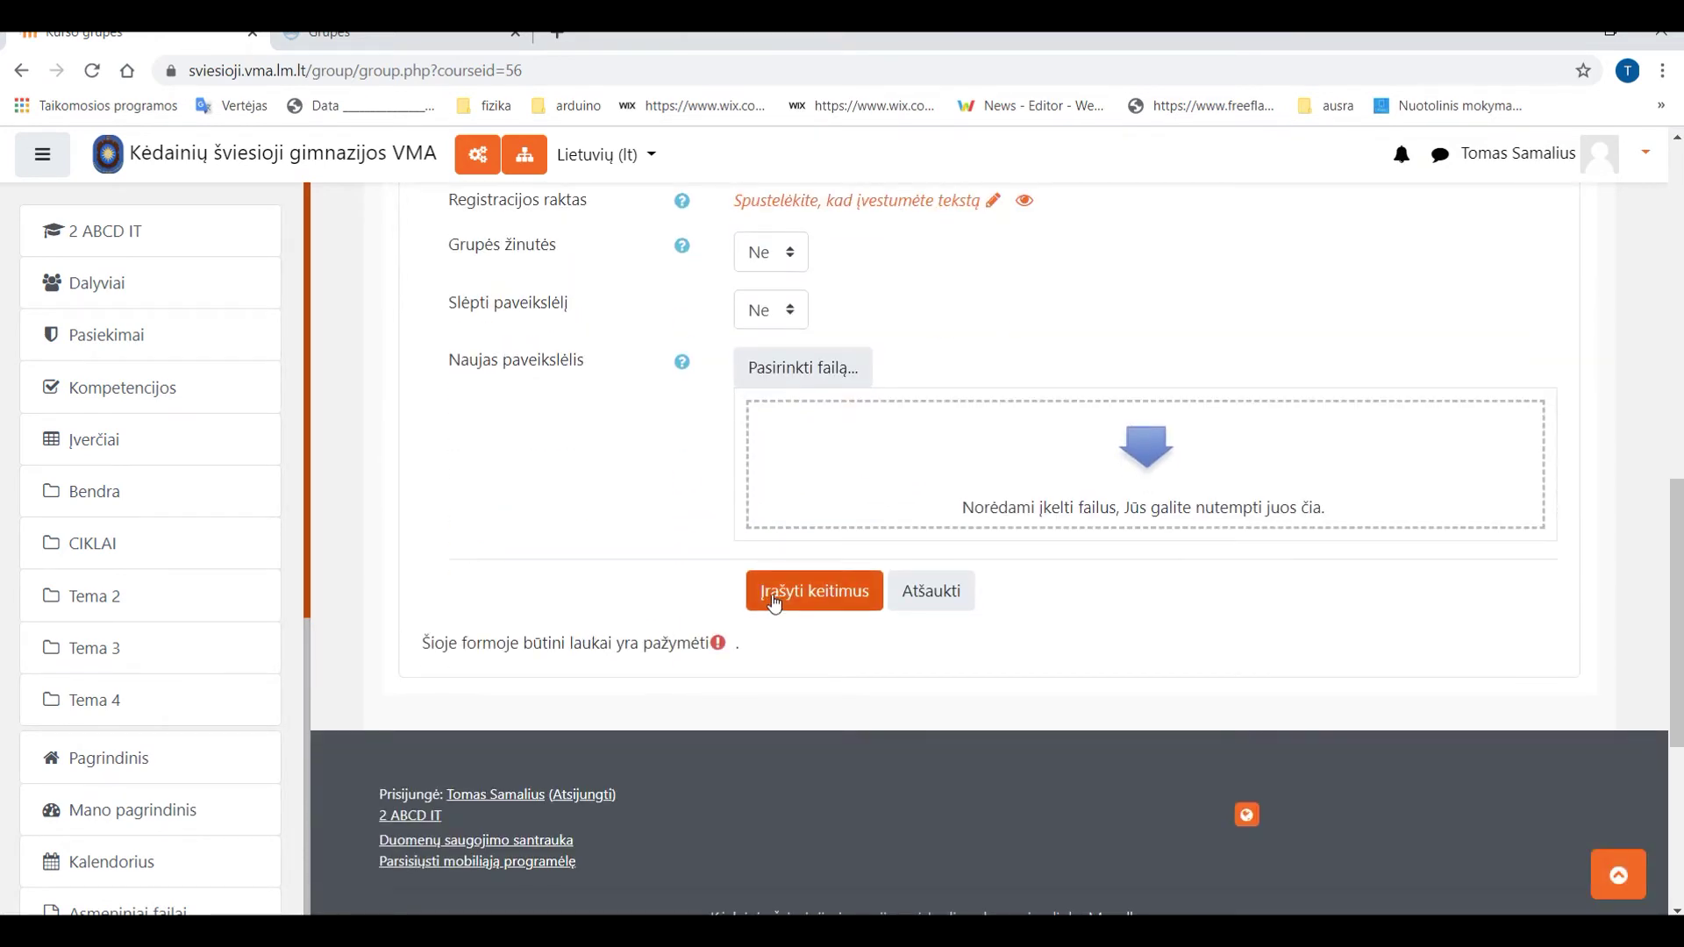
left_click(775, 601)
Create a fourth course group named 2D, save it and review the list of groups.
scroll(564, 509, "down", 6)
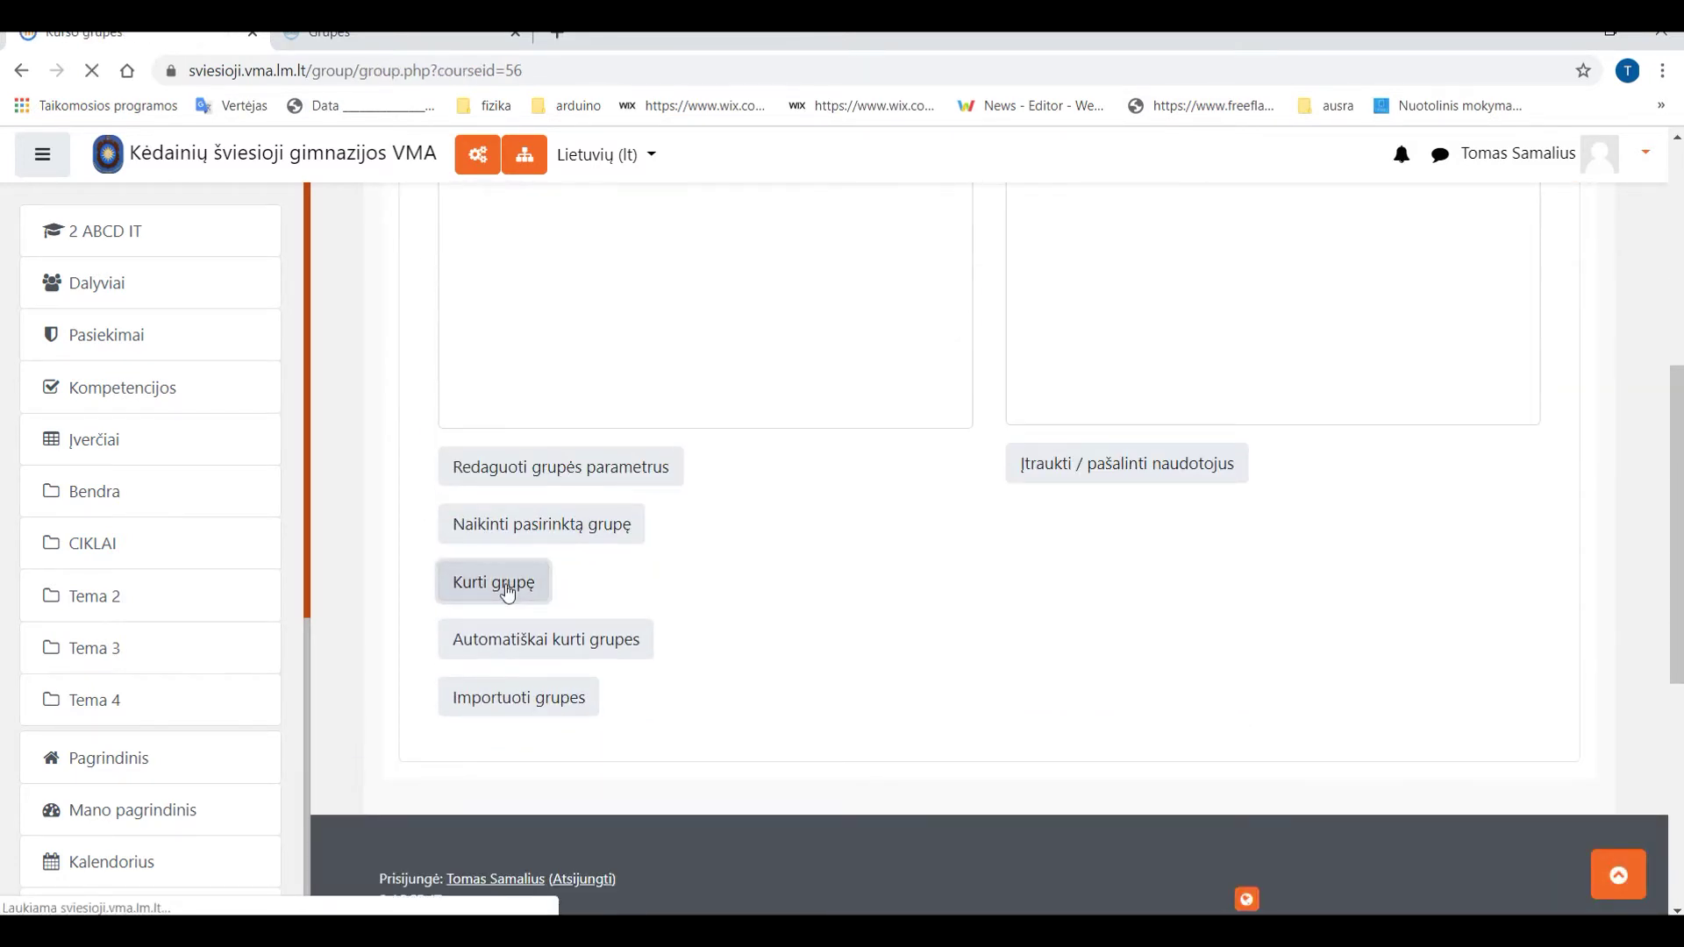
left_click(776, 594)
type("2D")
scroll(569, 540, "down", 10)
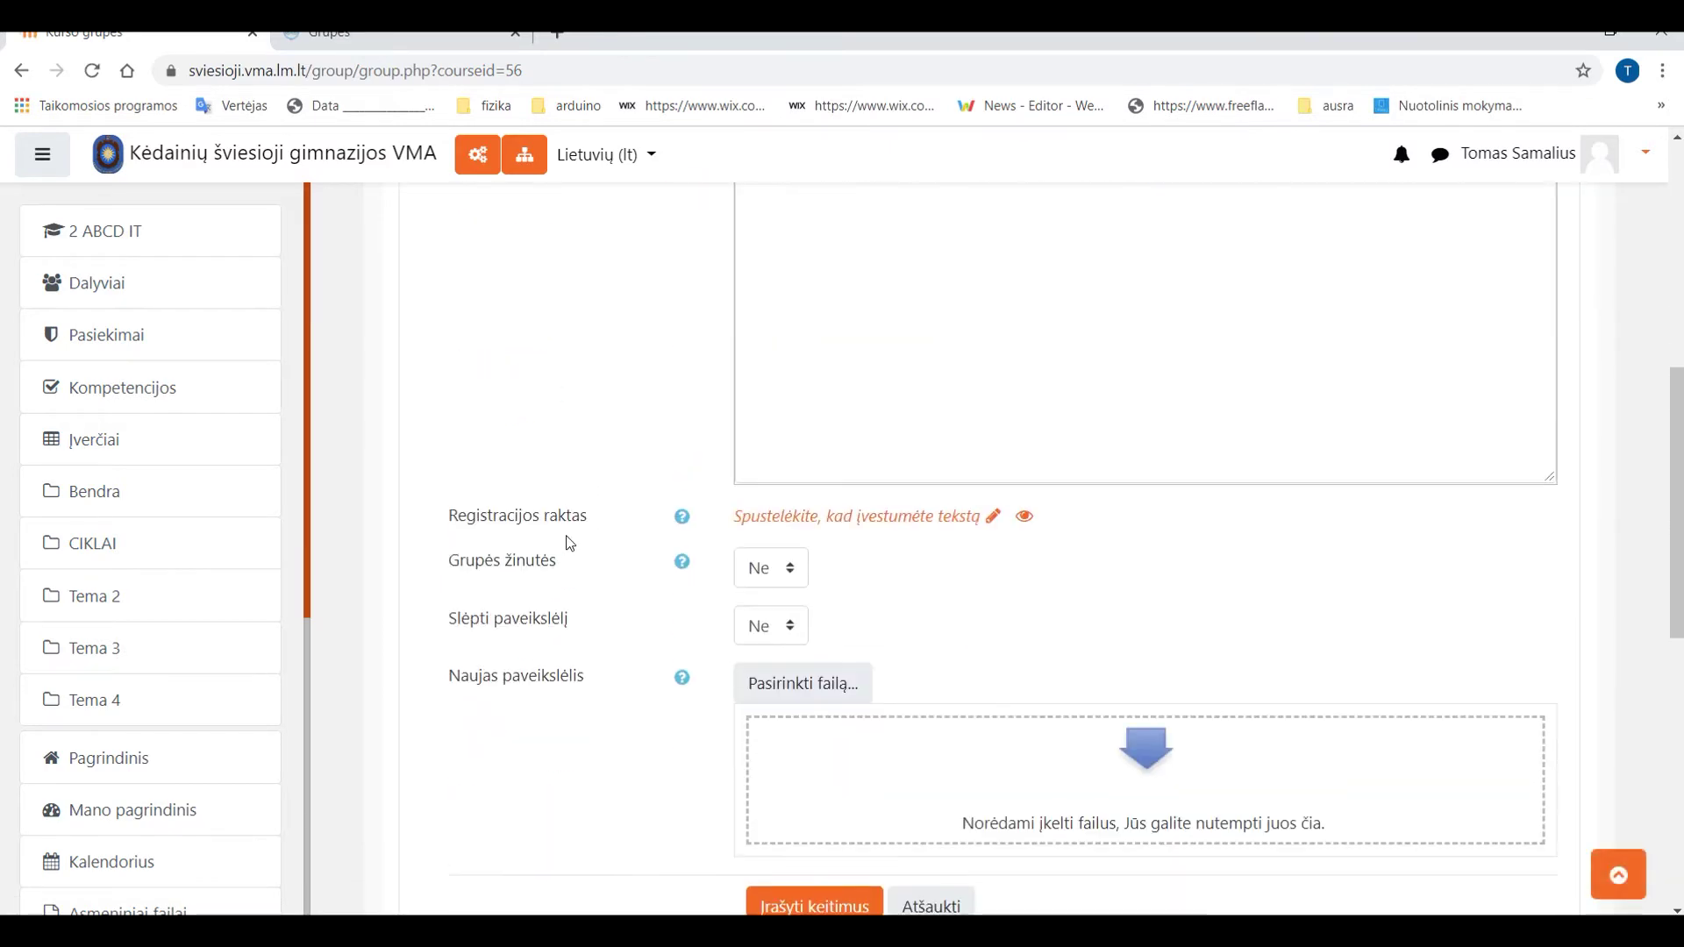
left_click(807, 693)
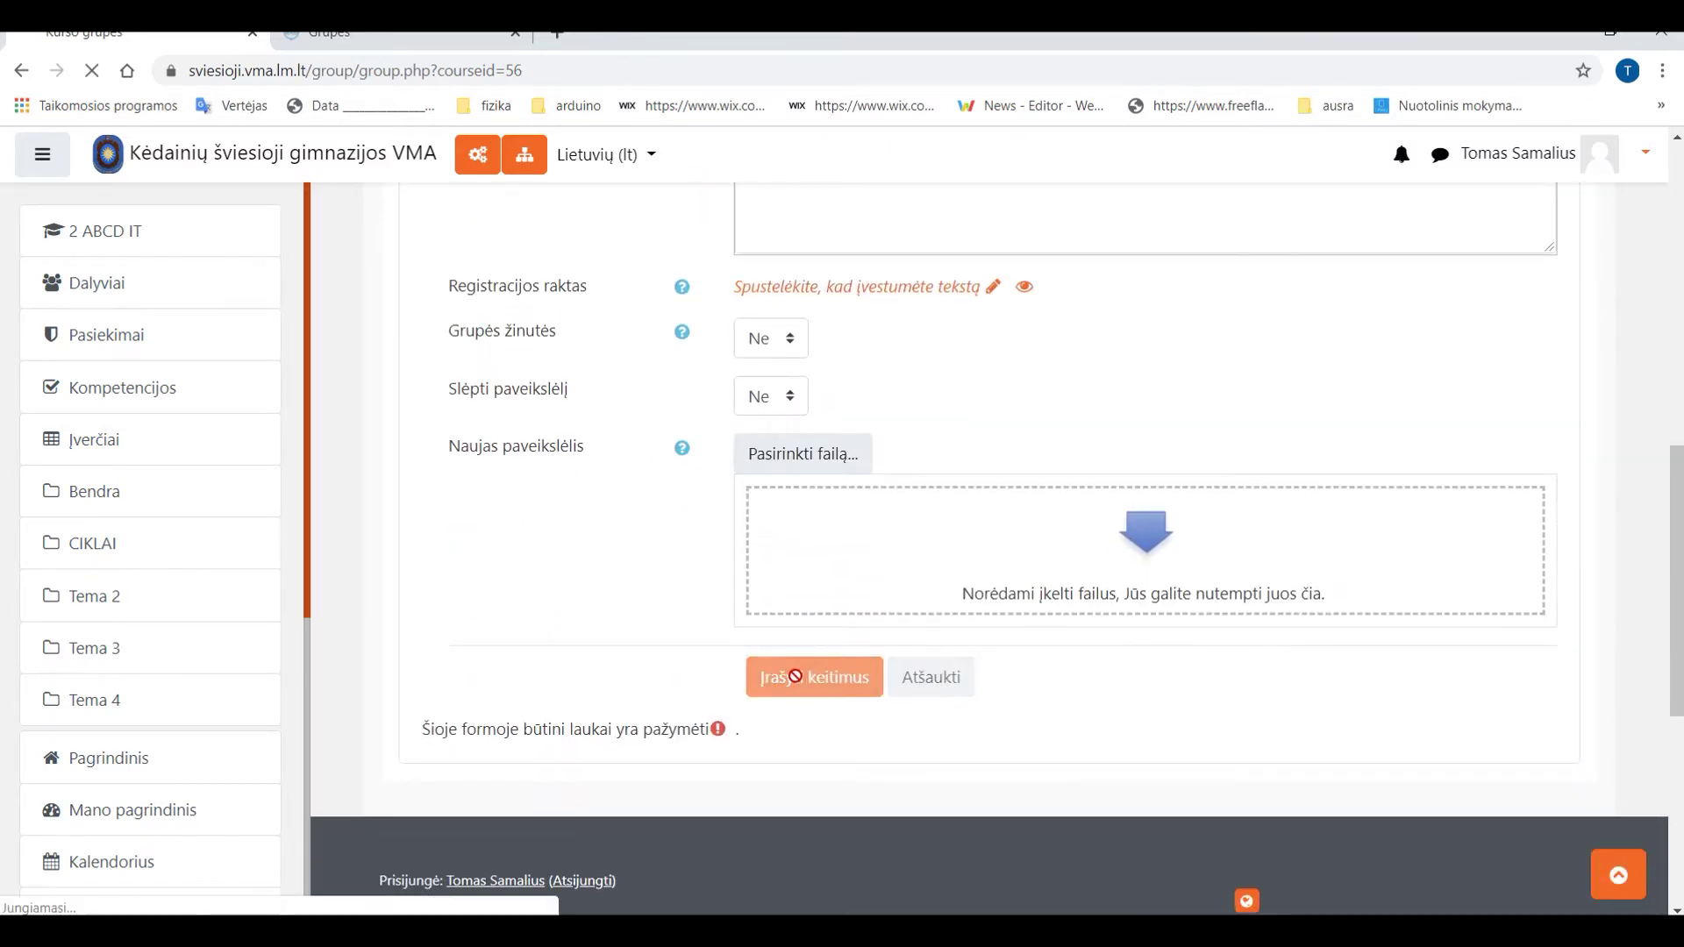
scroll(526, 473, "down", 2)
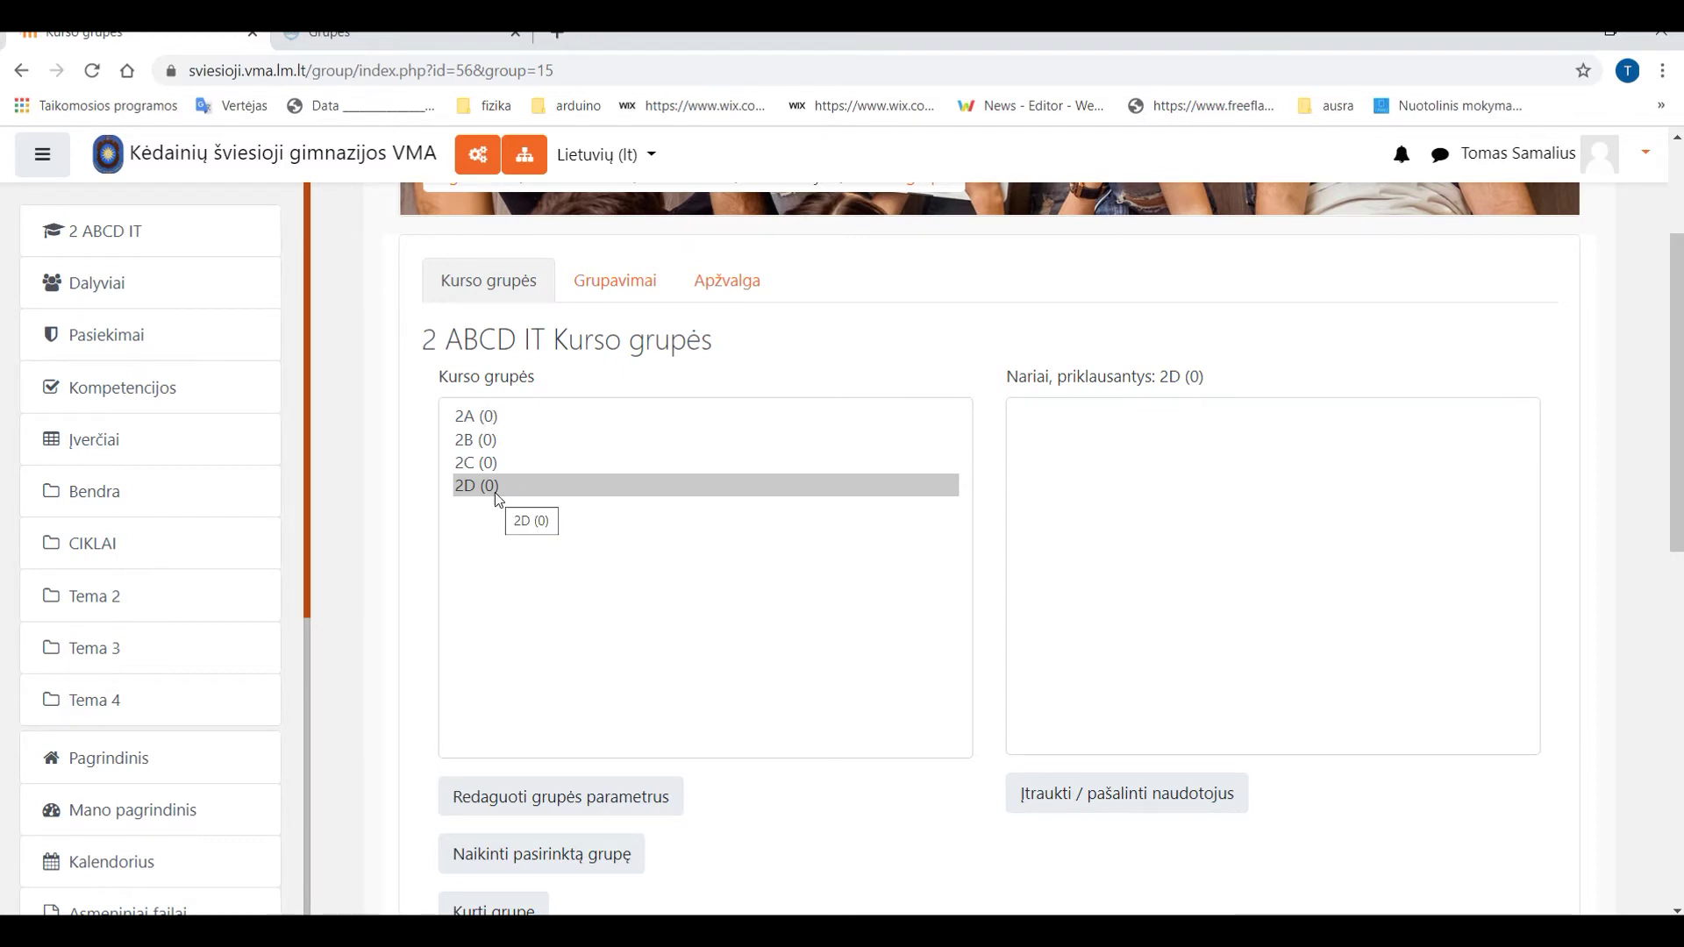
scroll(519, 501, "up", 3)
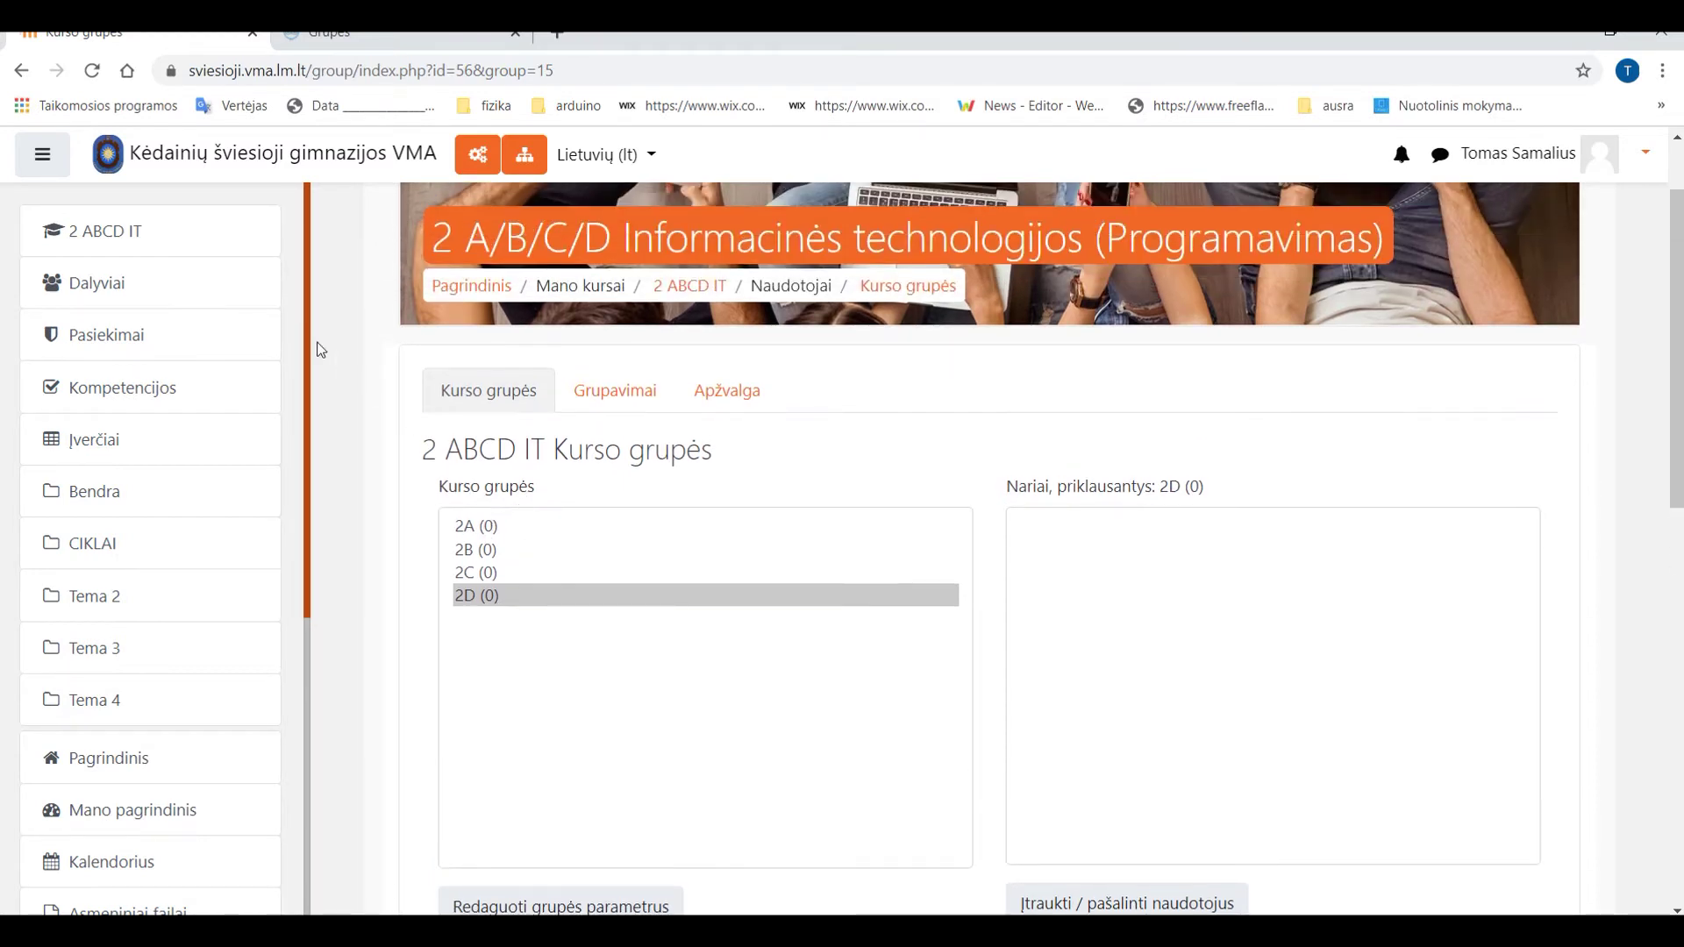
Open the course's participants list, assign the first listed student to group 2D and save the assignment.
left_click(78, 285)
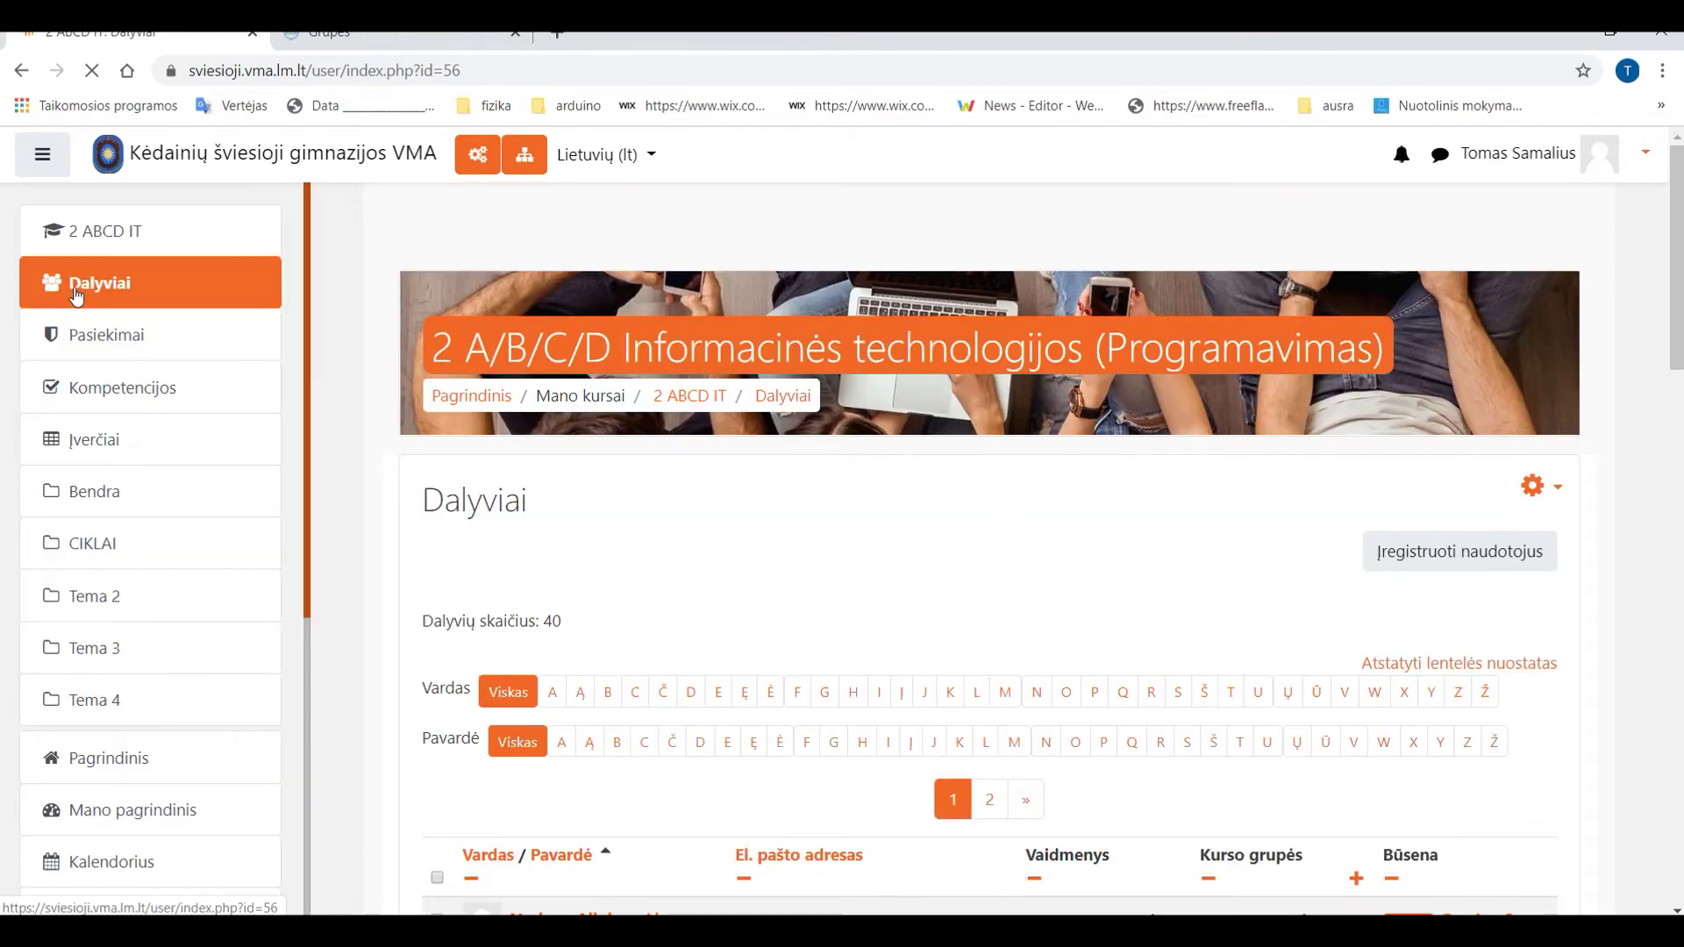
scroll(863, 332, "down", 7)
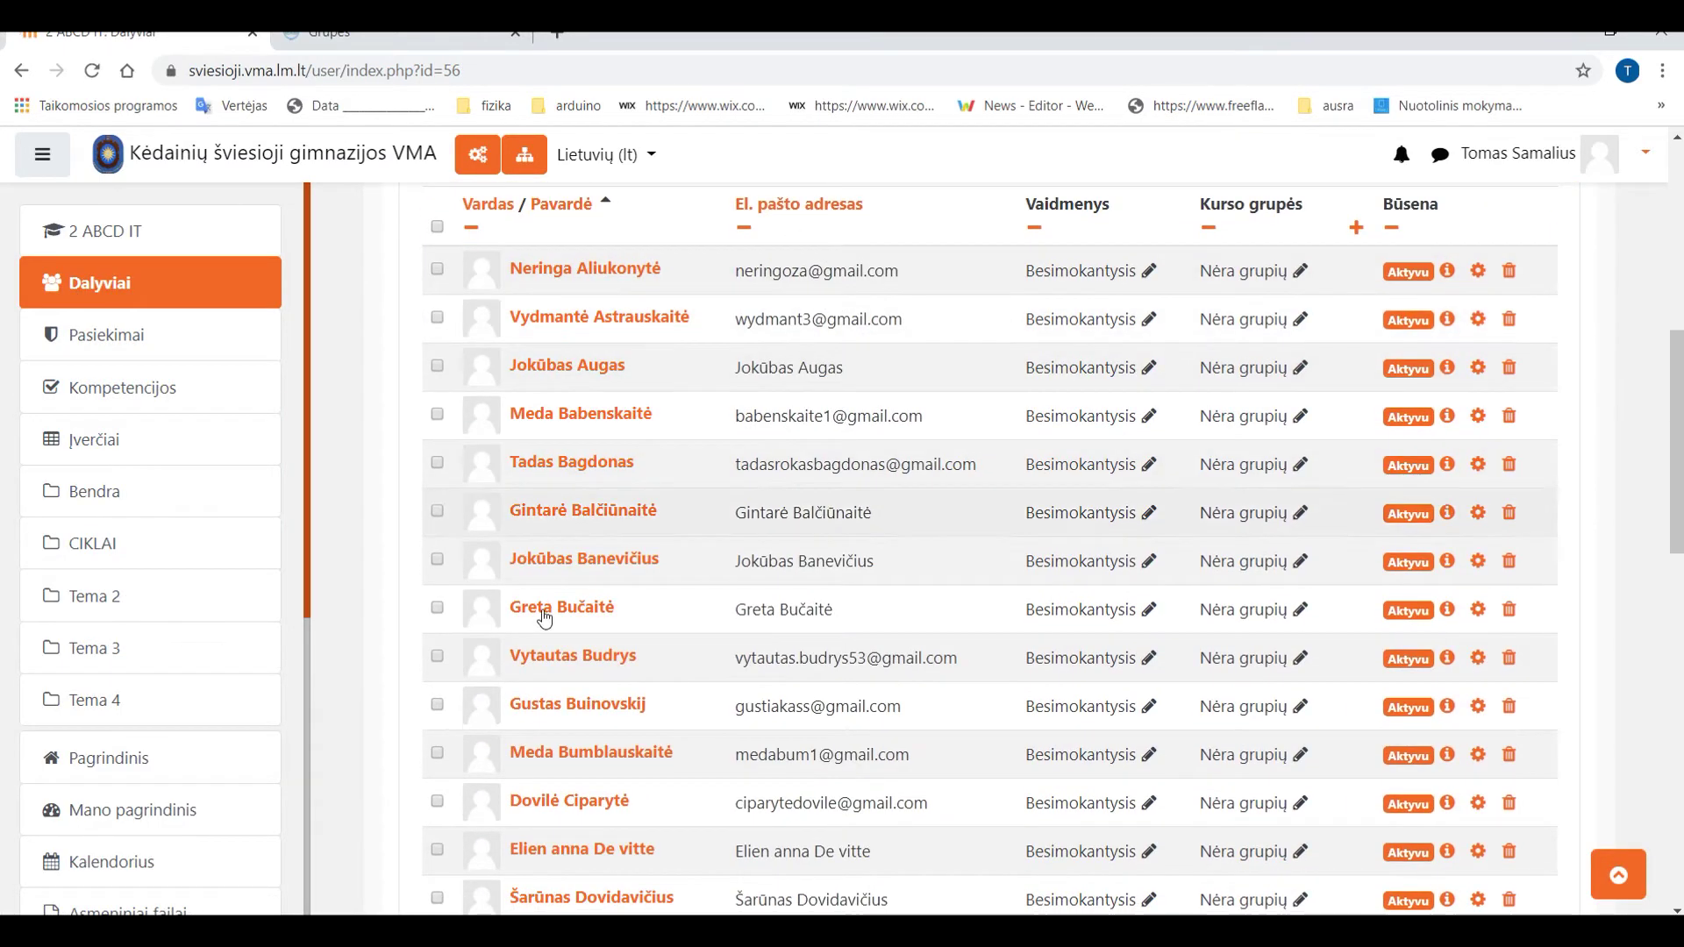
scroll(825, 439, "up", 3)
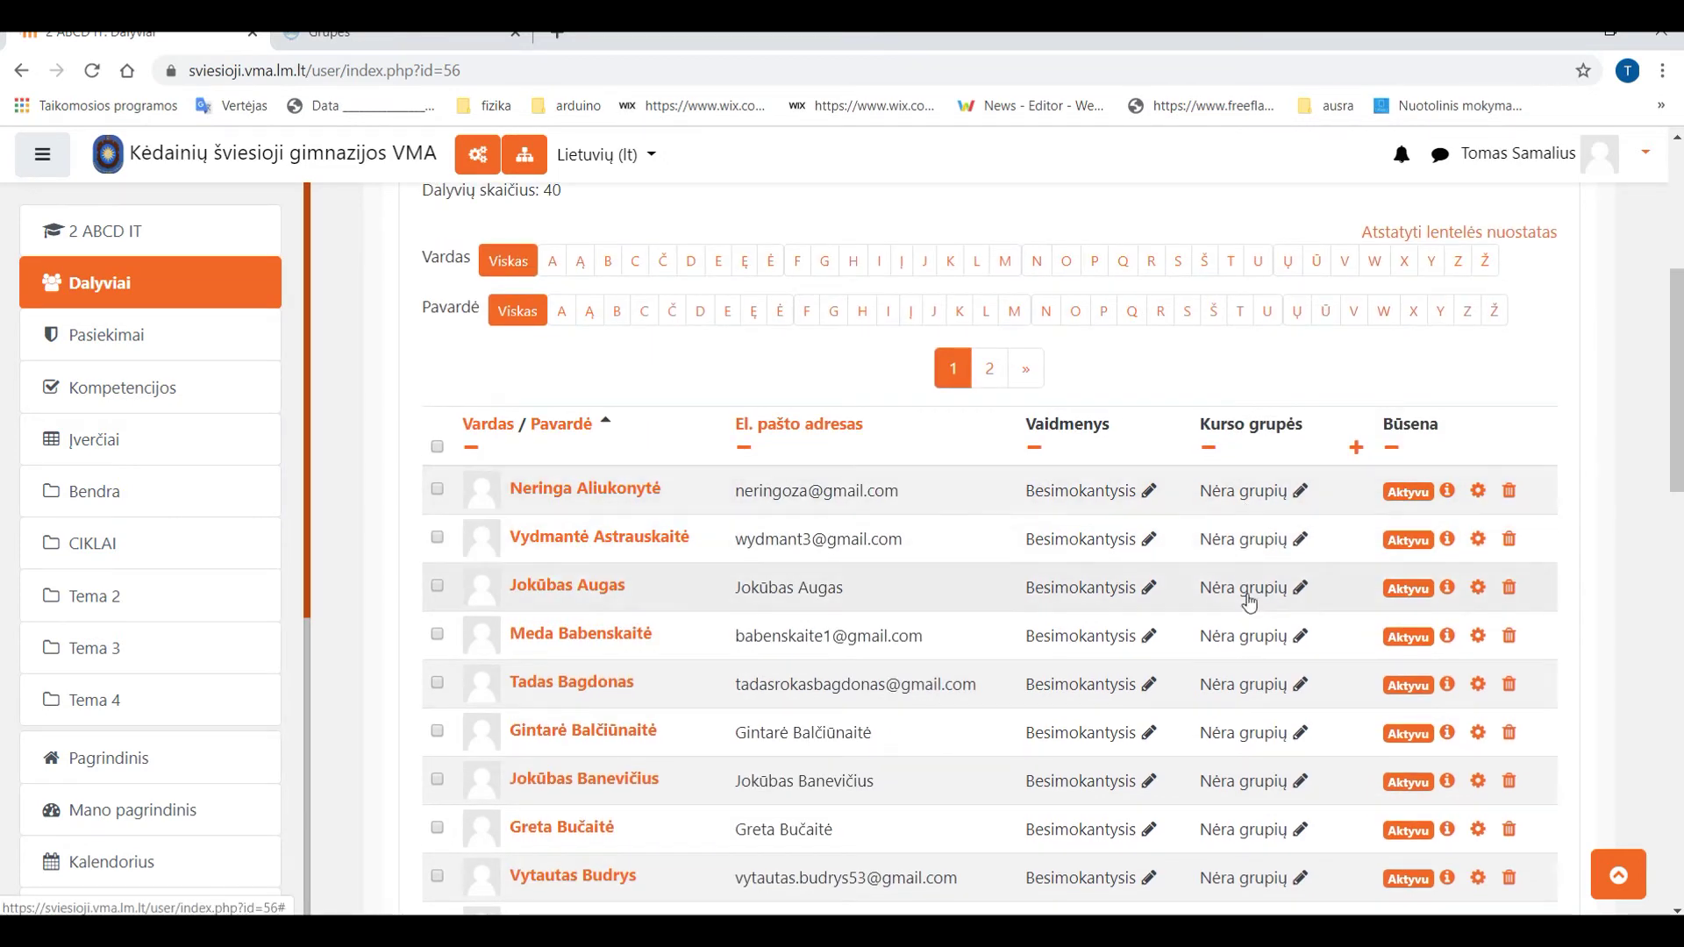
scroll(1241, 575, "down", 1)
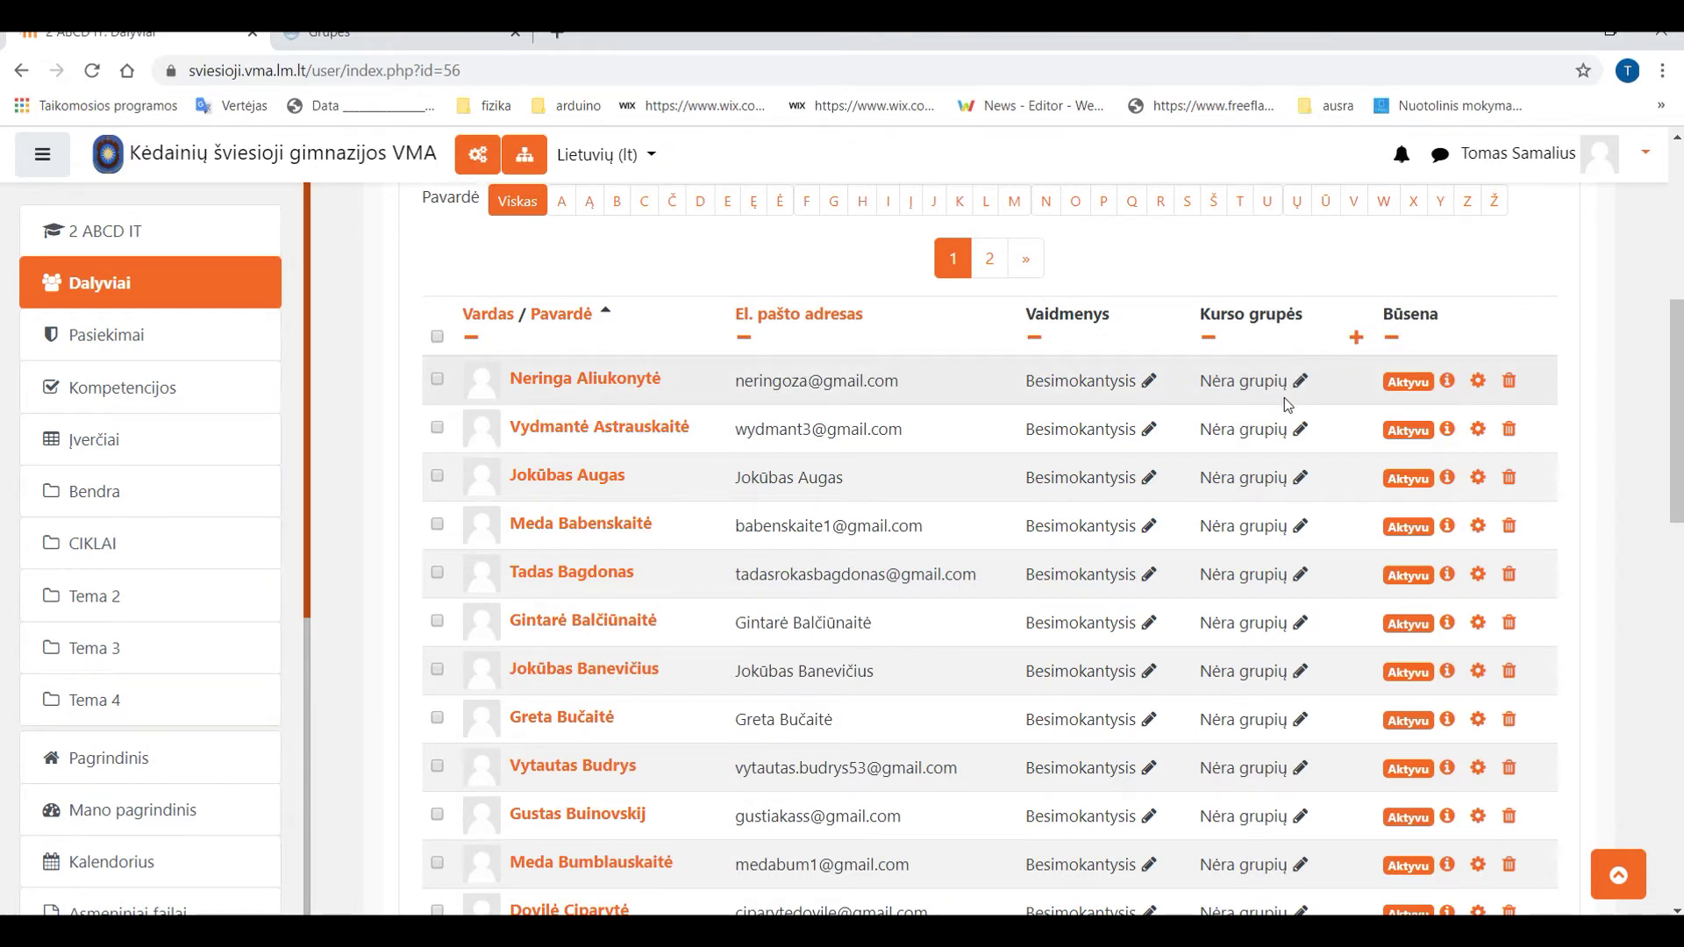
left_click(1301, 382)
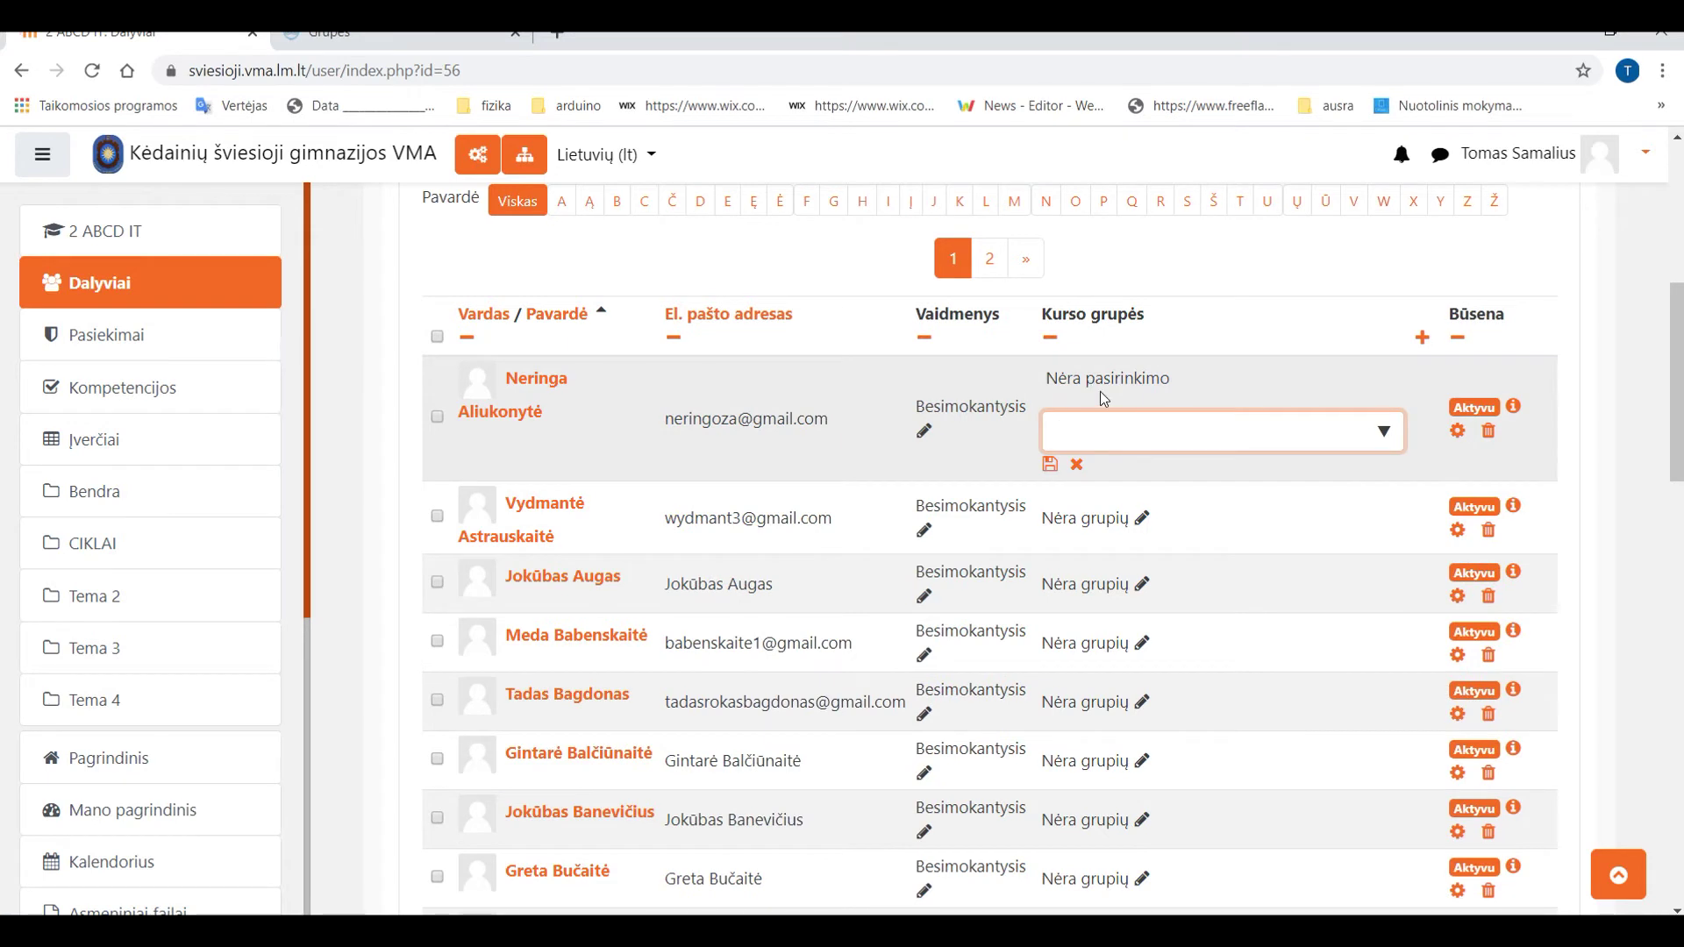
left_click(1383, 435)
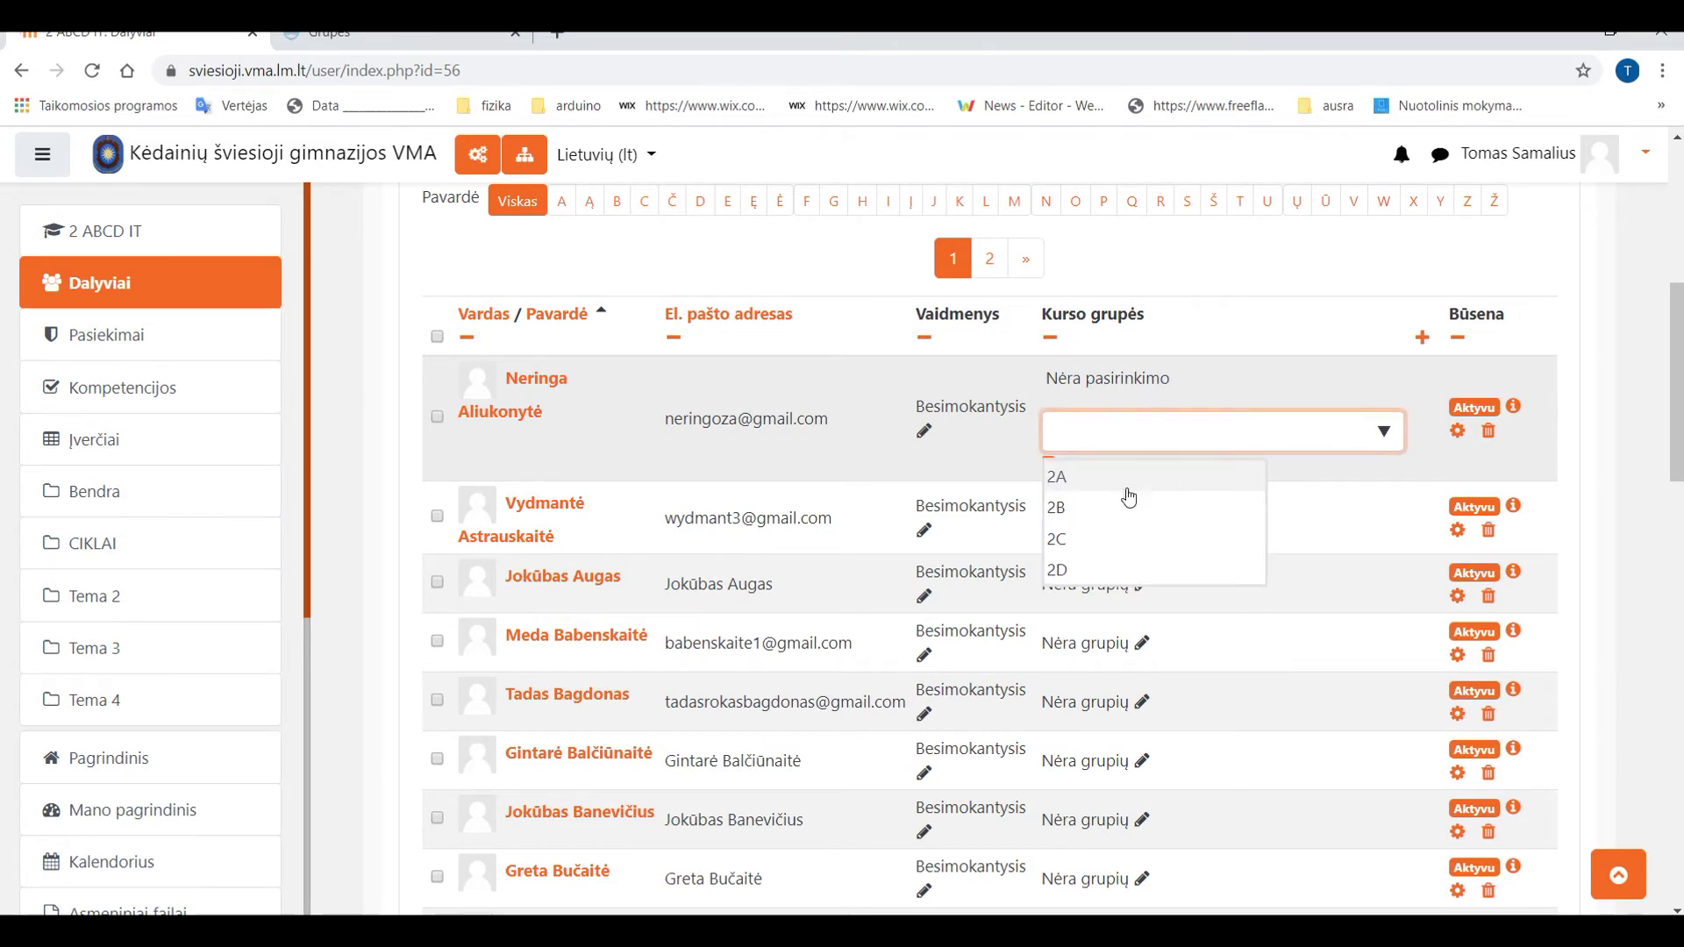
left_click(1061, 570)
left_click(980, 467)
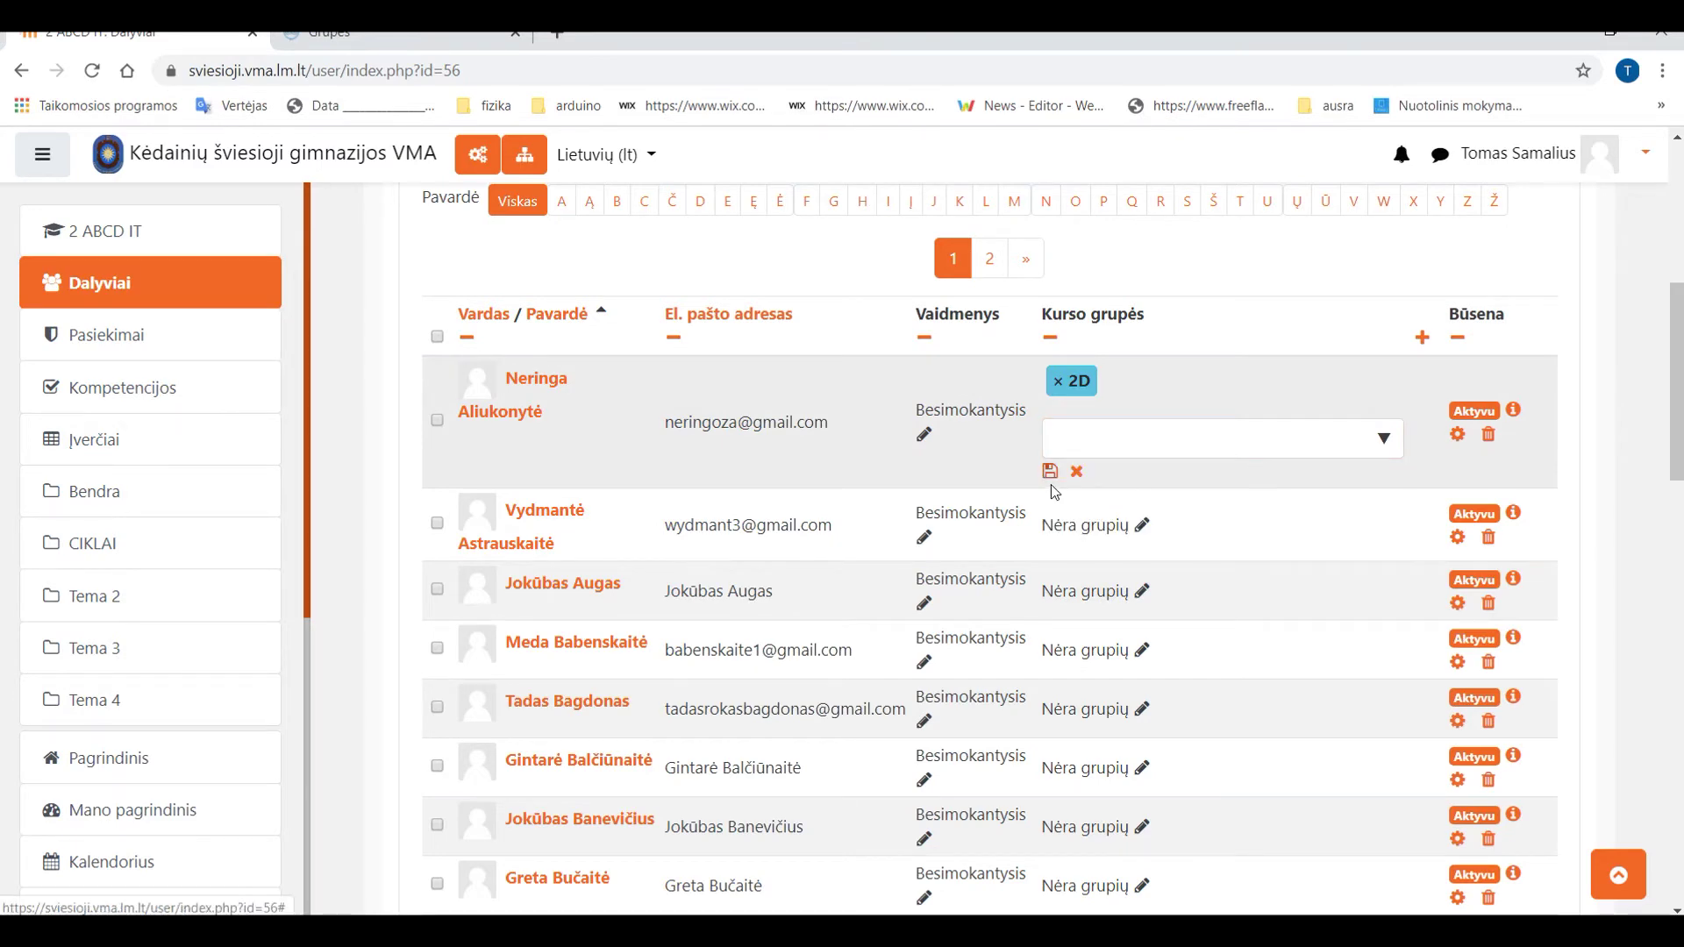
left_click(1050, 474)
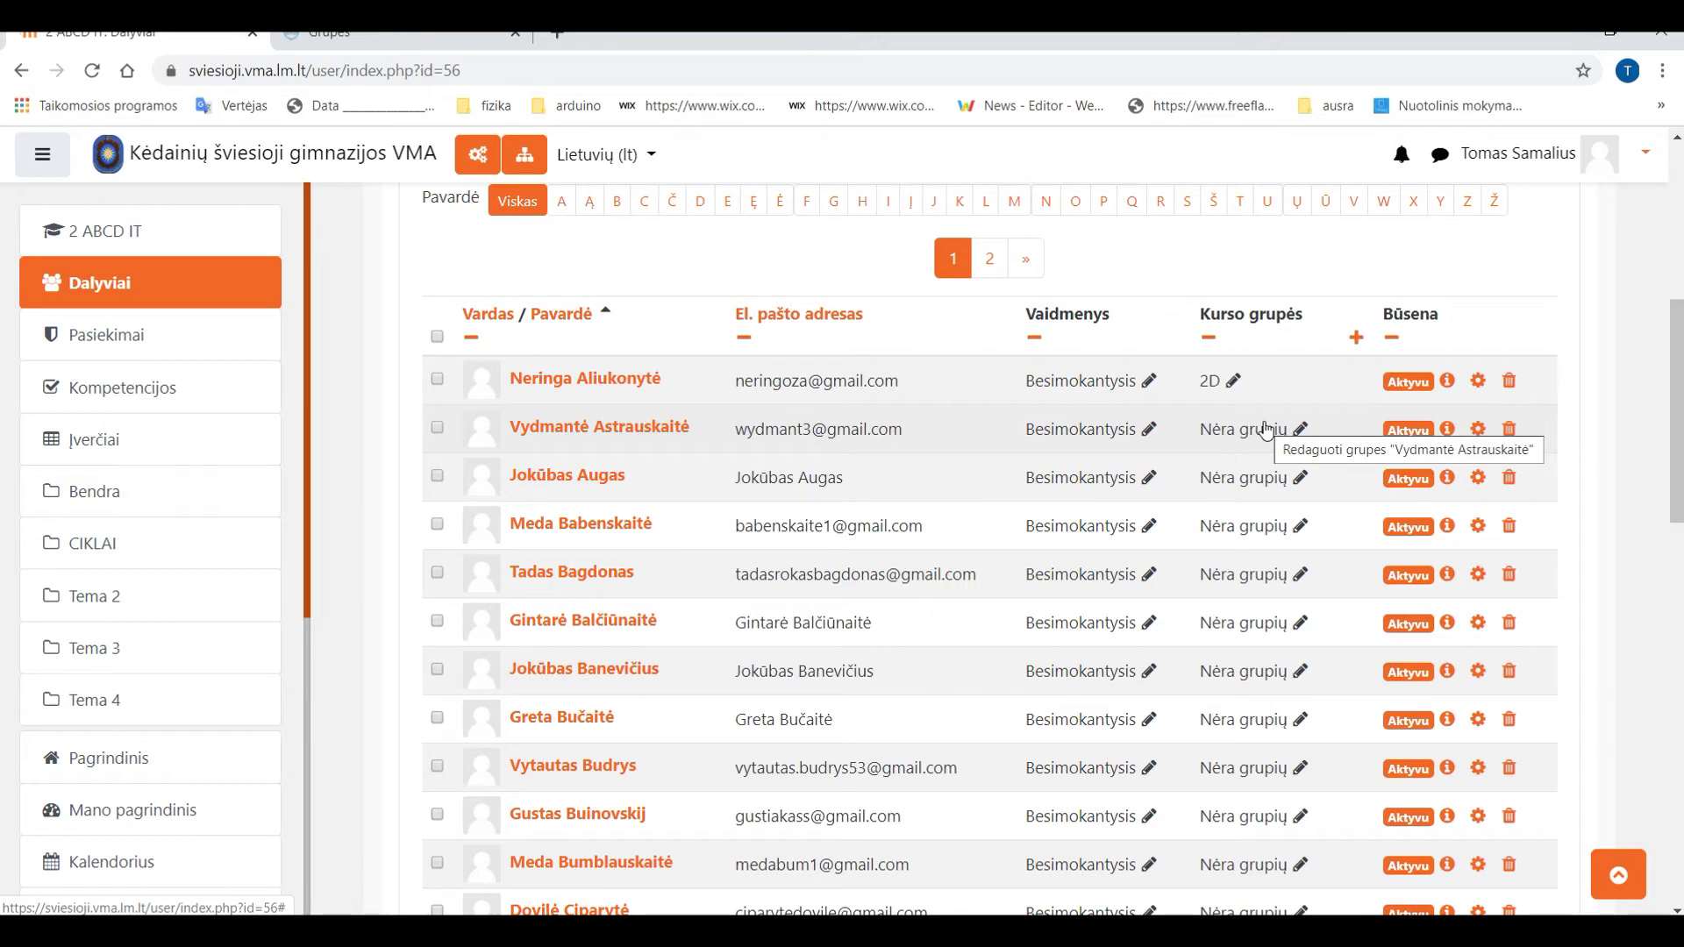
Return to the course groups overview and open the add/remove members page for group 2A.
scroll(1151, 489, "up", 4)
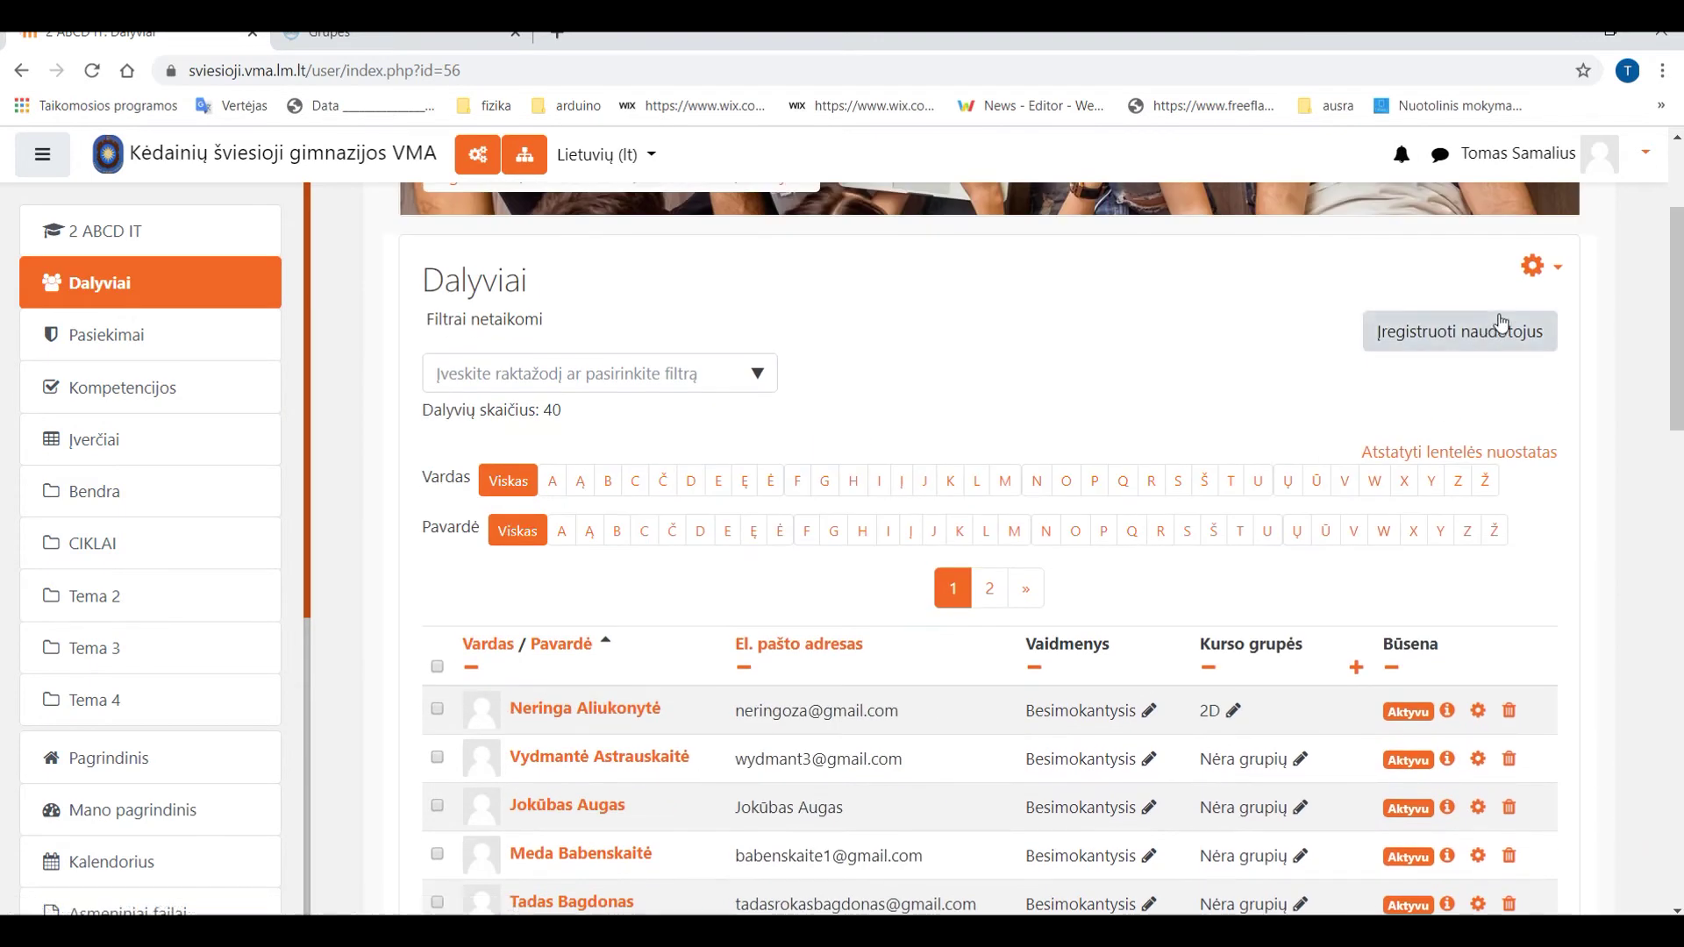
left_click(1546, 270)
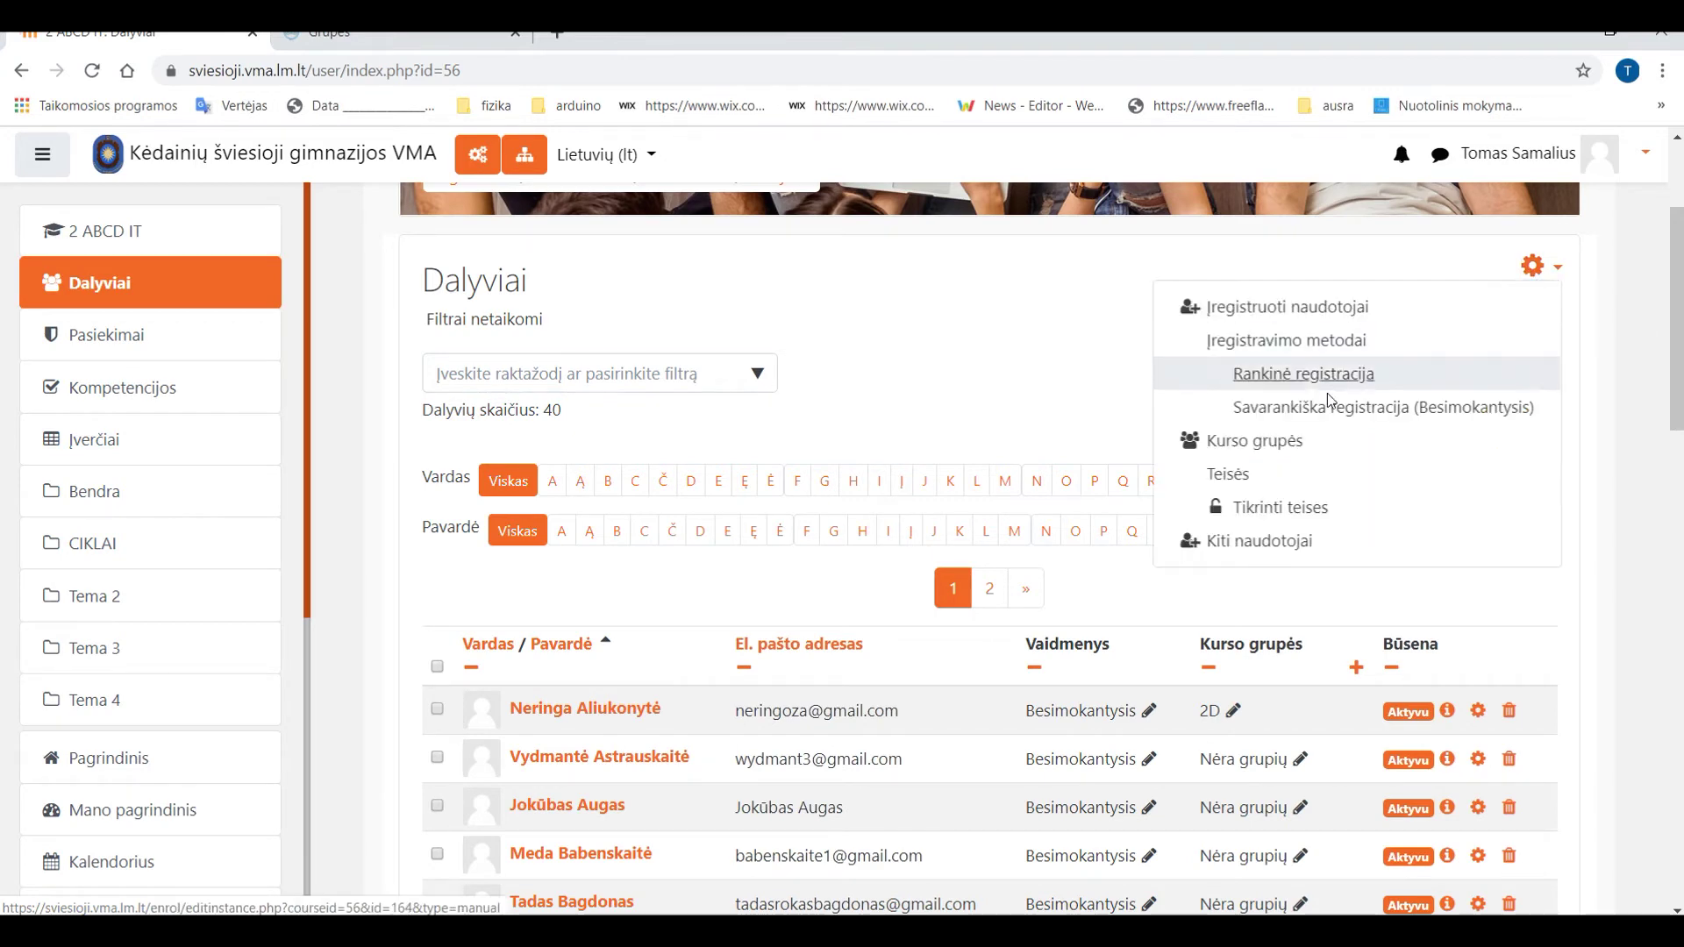
left_click(1250, 445)
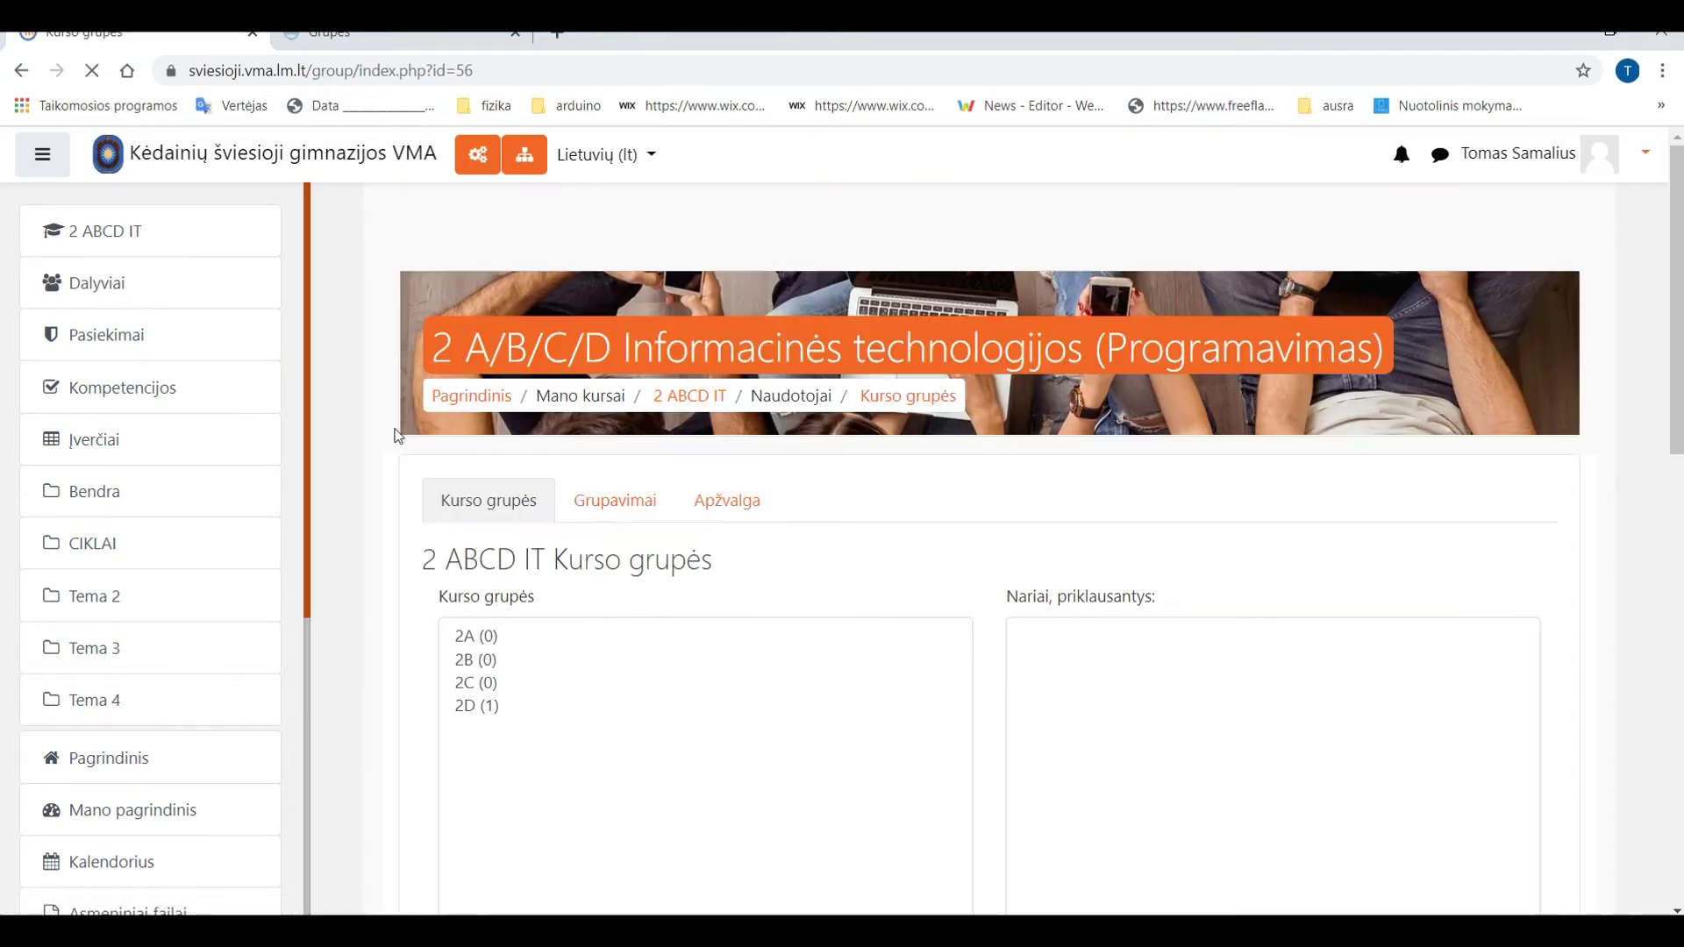
scroll(395, 439, "down", 3)
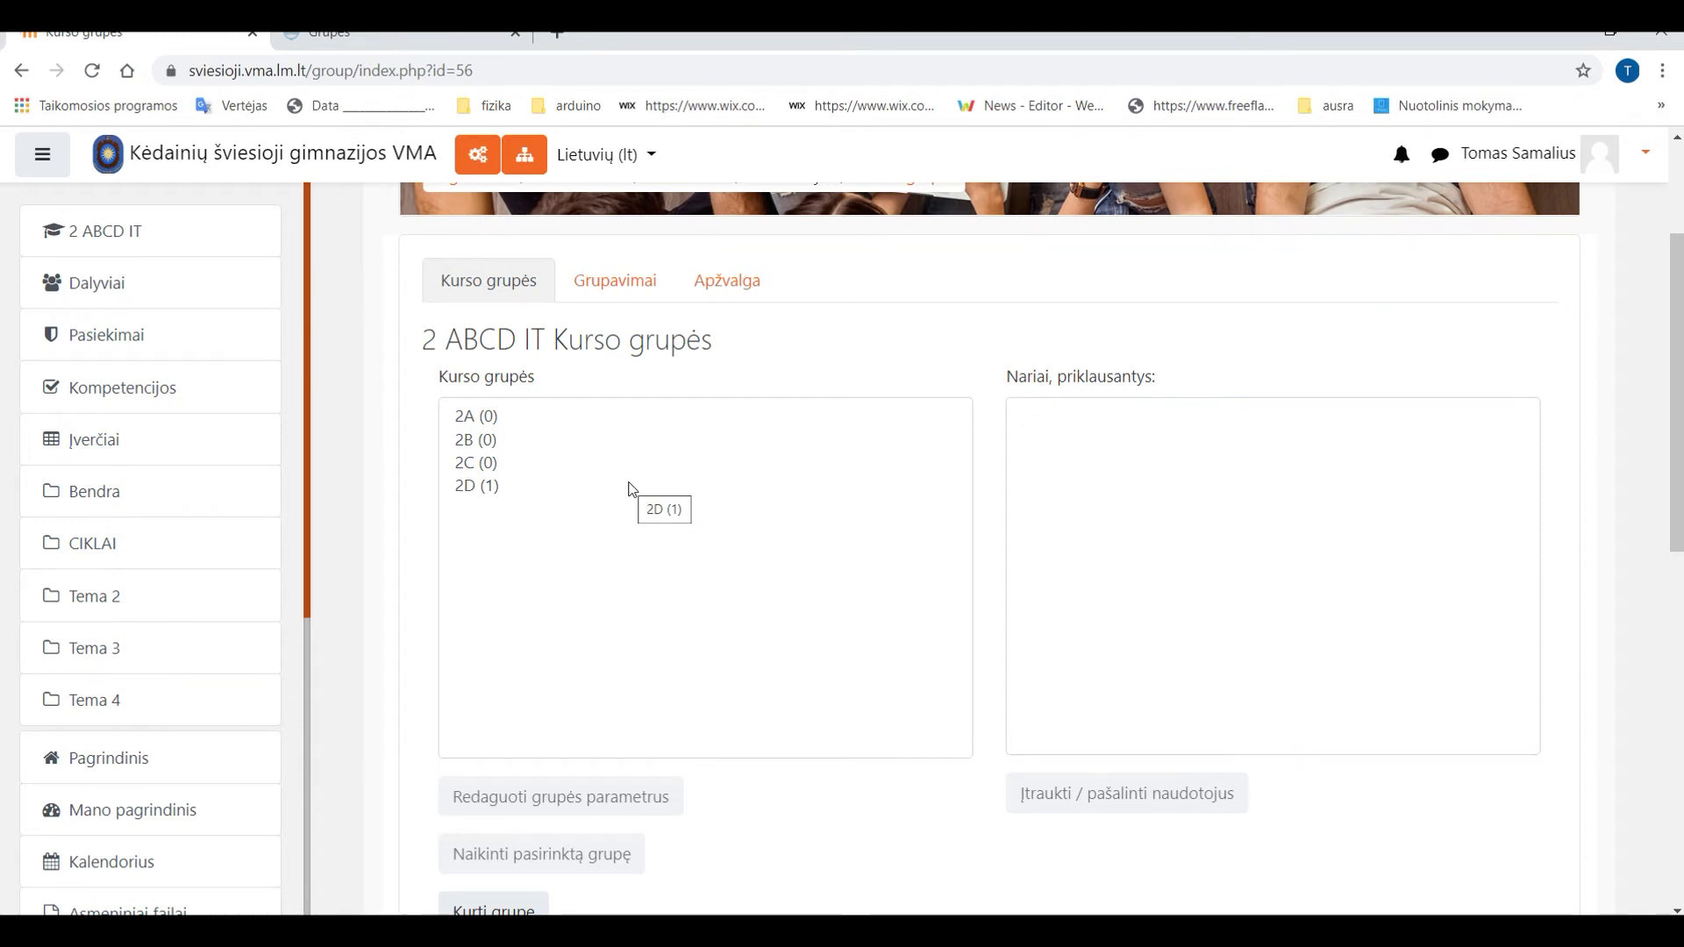
scroll(630, 489, "down", 1)
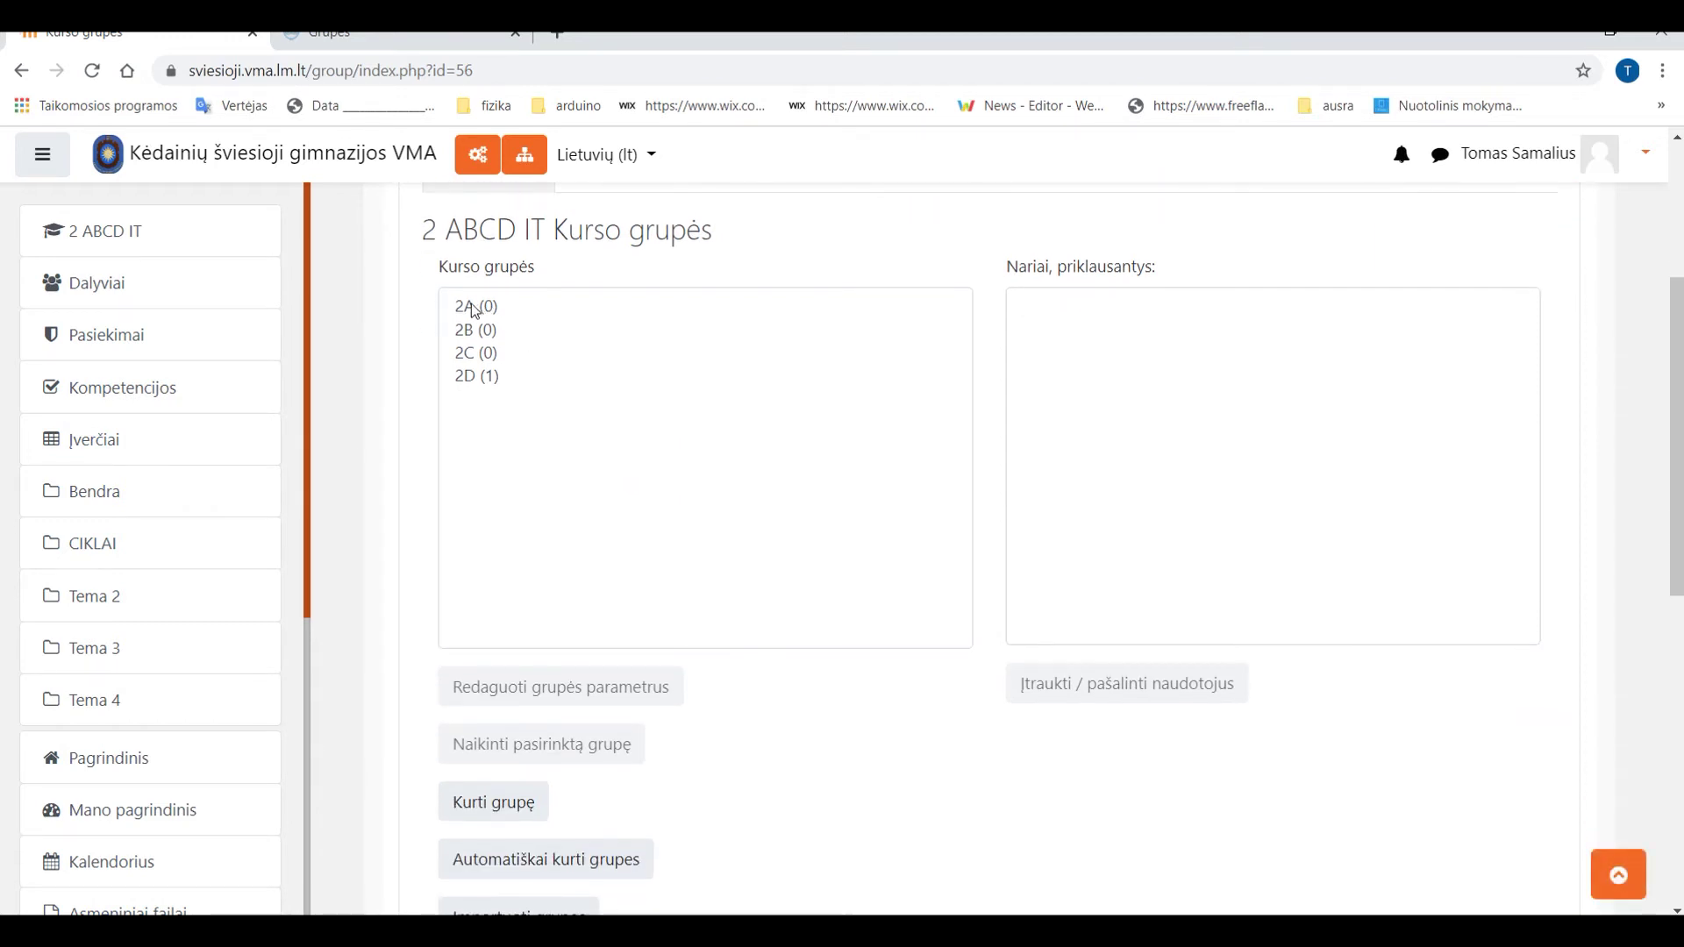
left_click(475, 306)
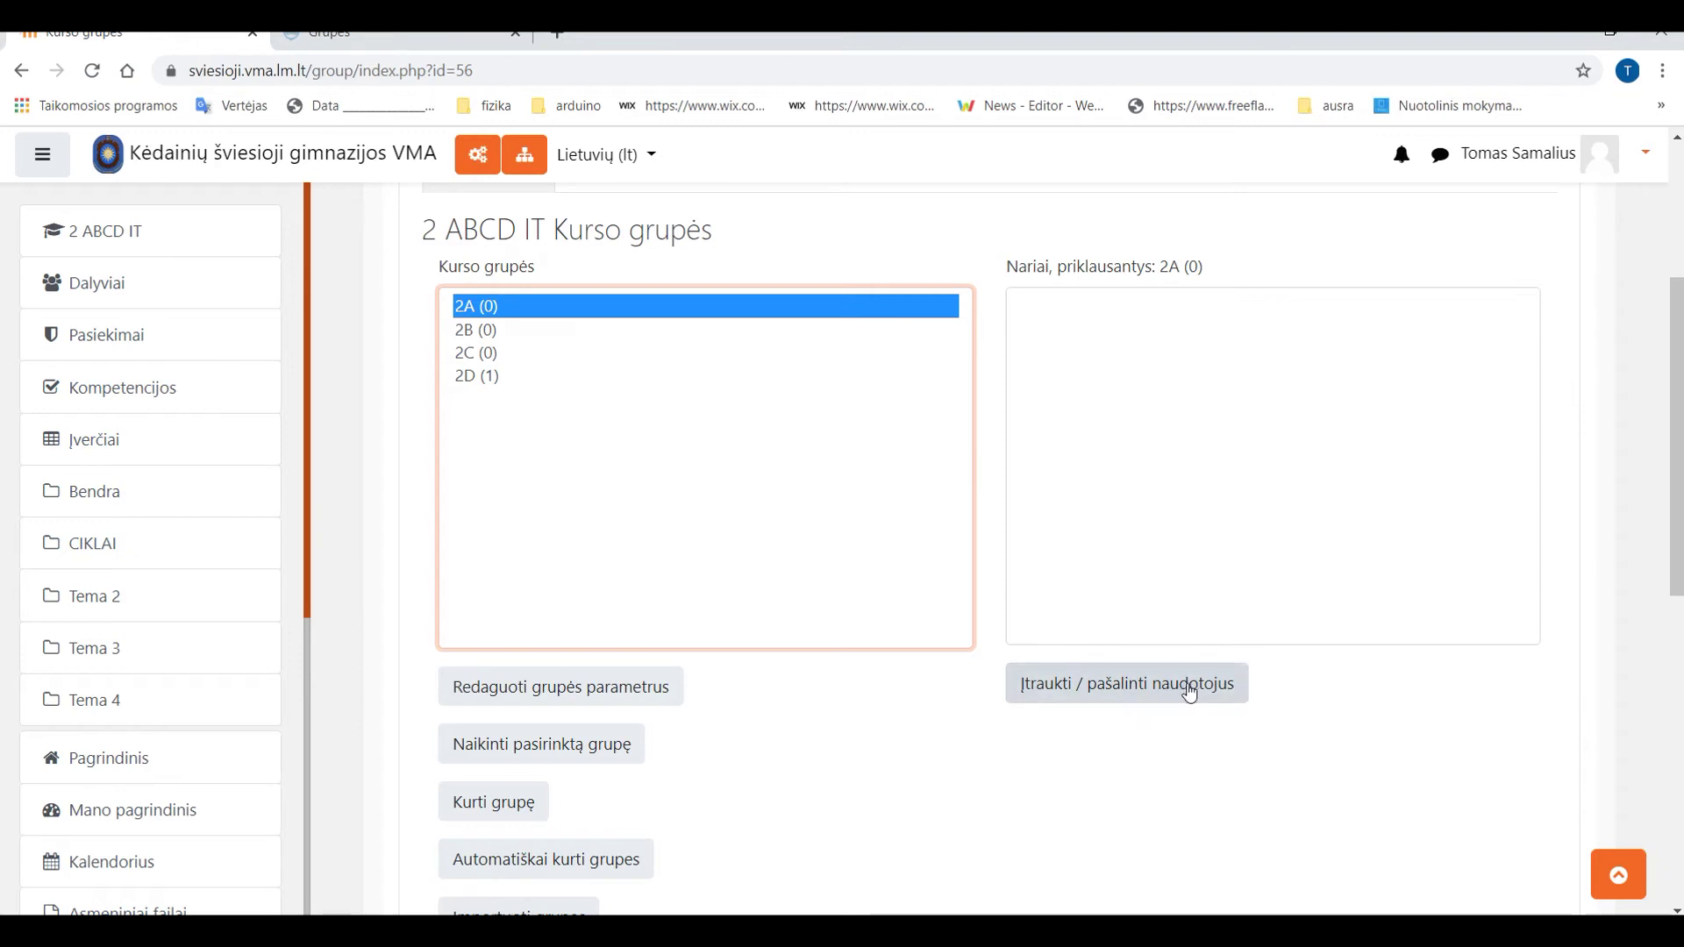
left_click(1108, 693)
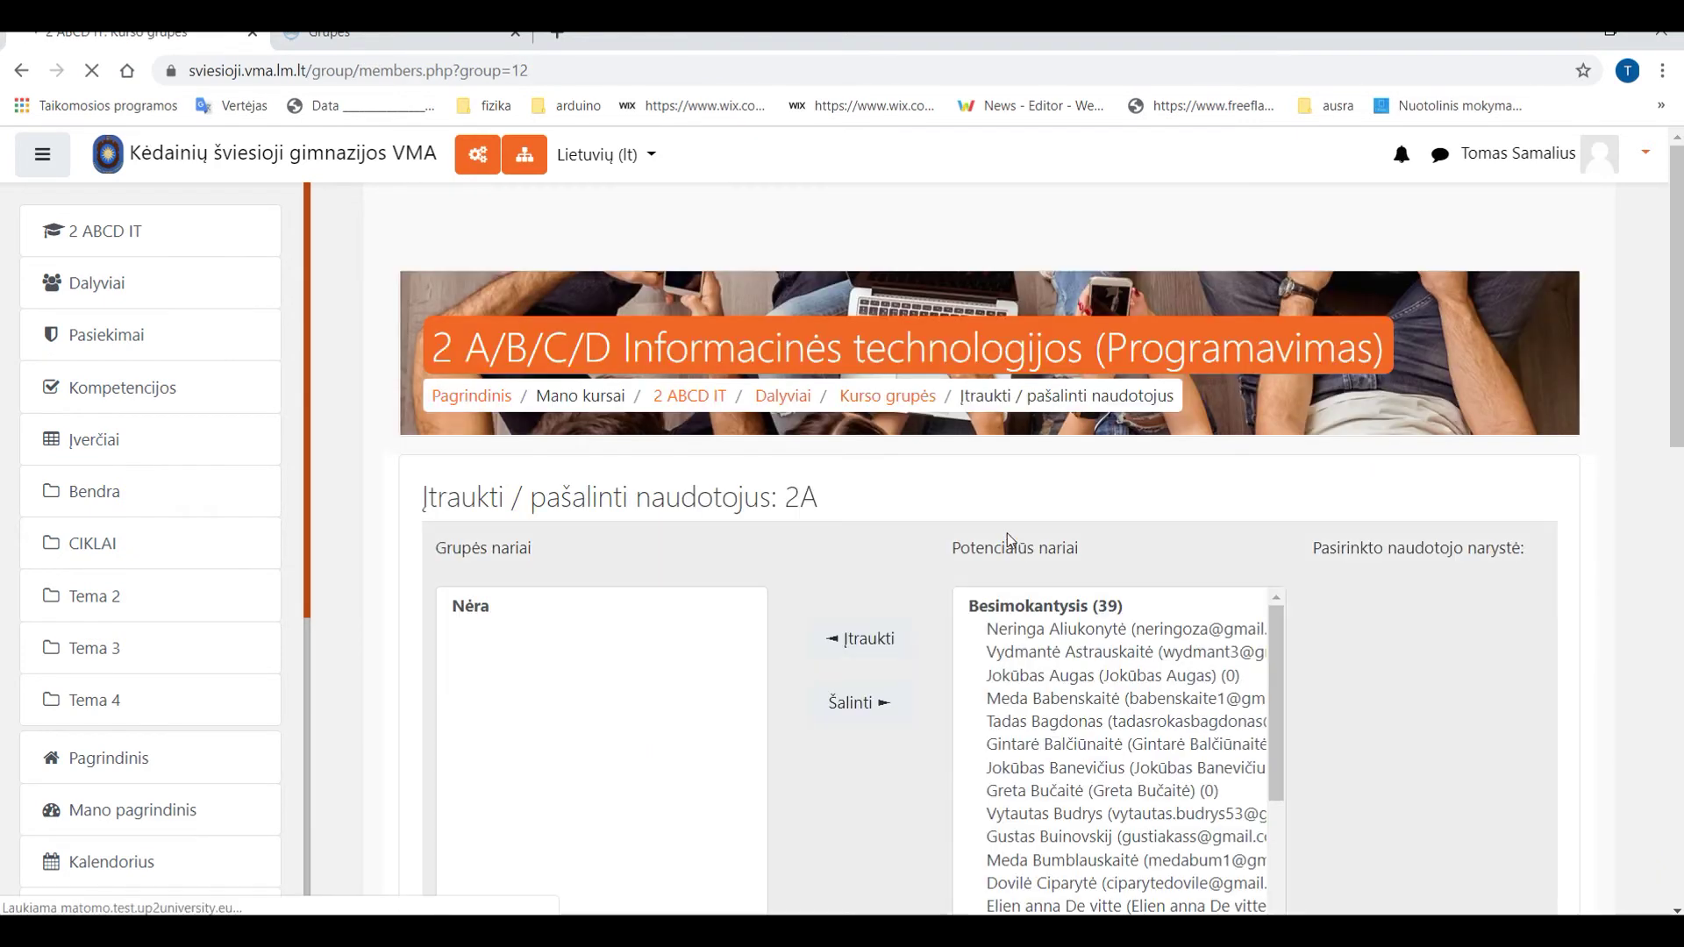
scroll(1010, 548, "down", 3)
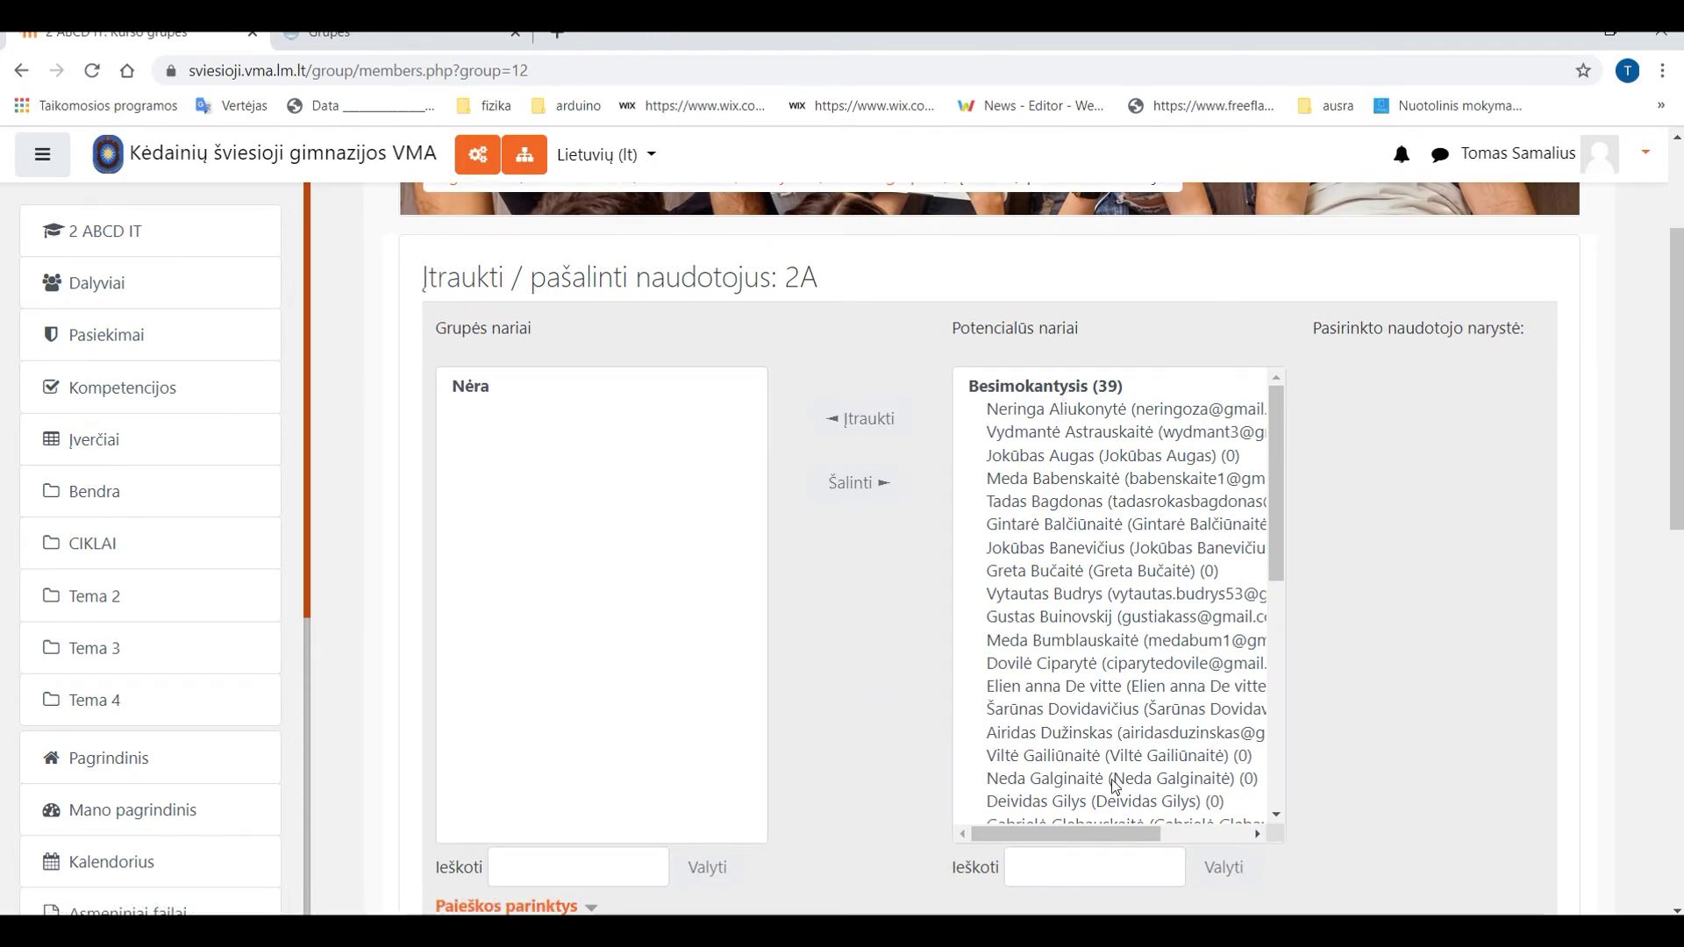
Switch to the TAMO diary and open the IT_2A group to examine its student roster.
left_click(395, 33)
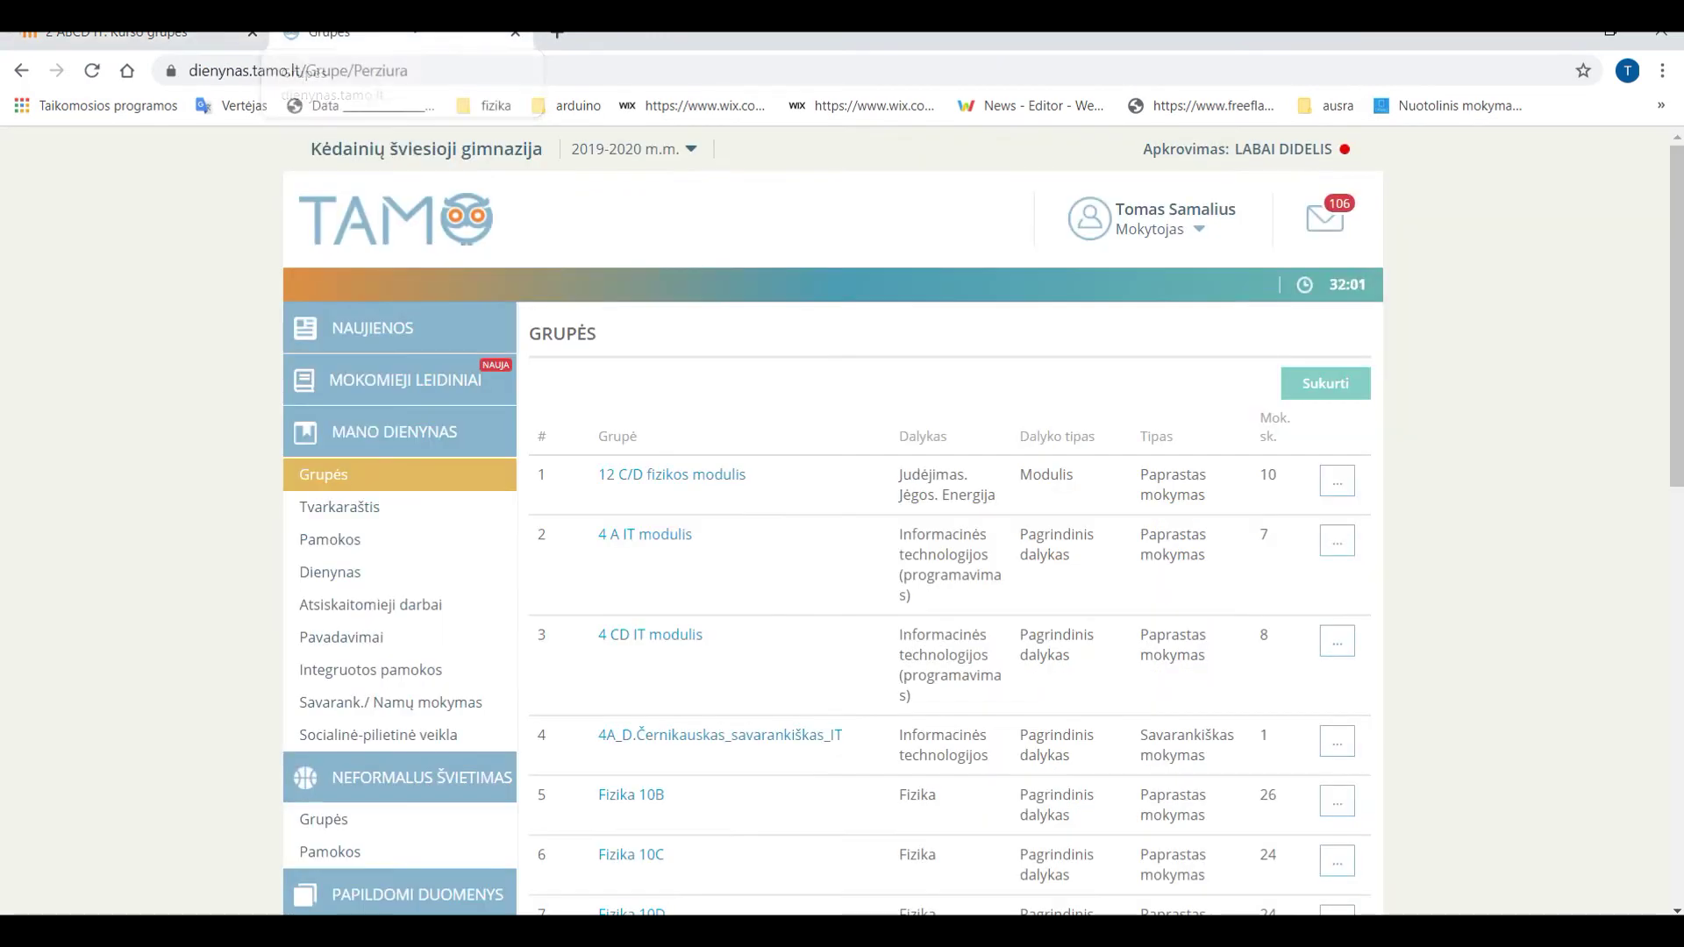
scroll(563, 363, "down", 6)
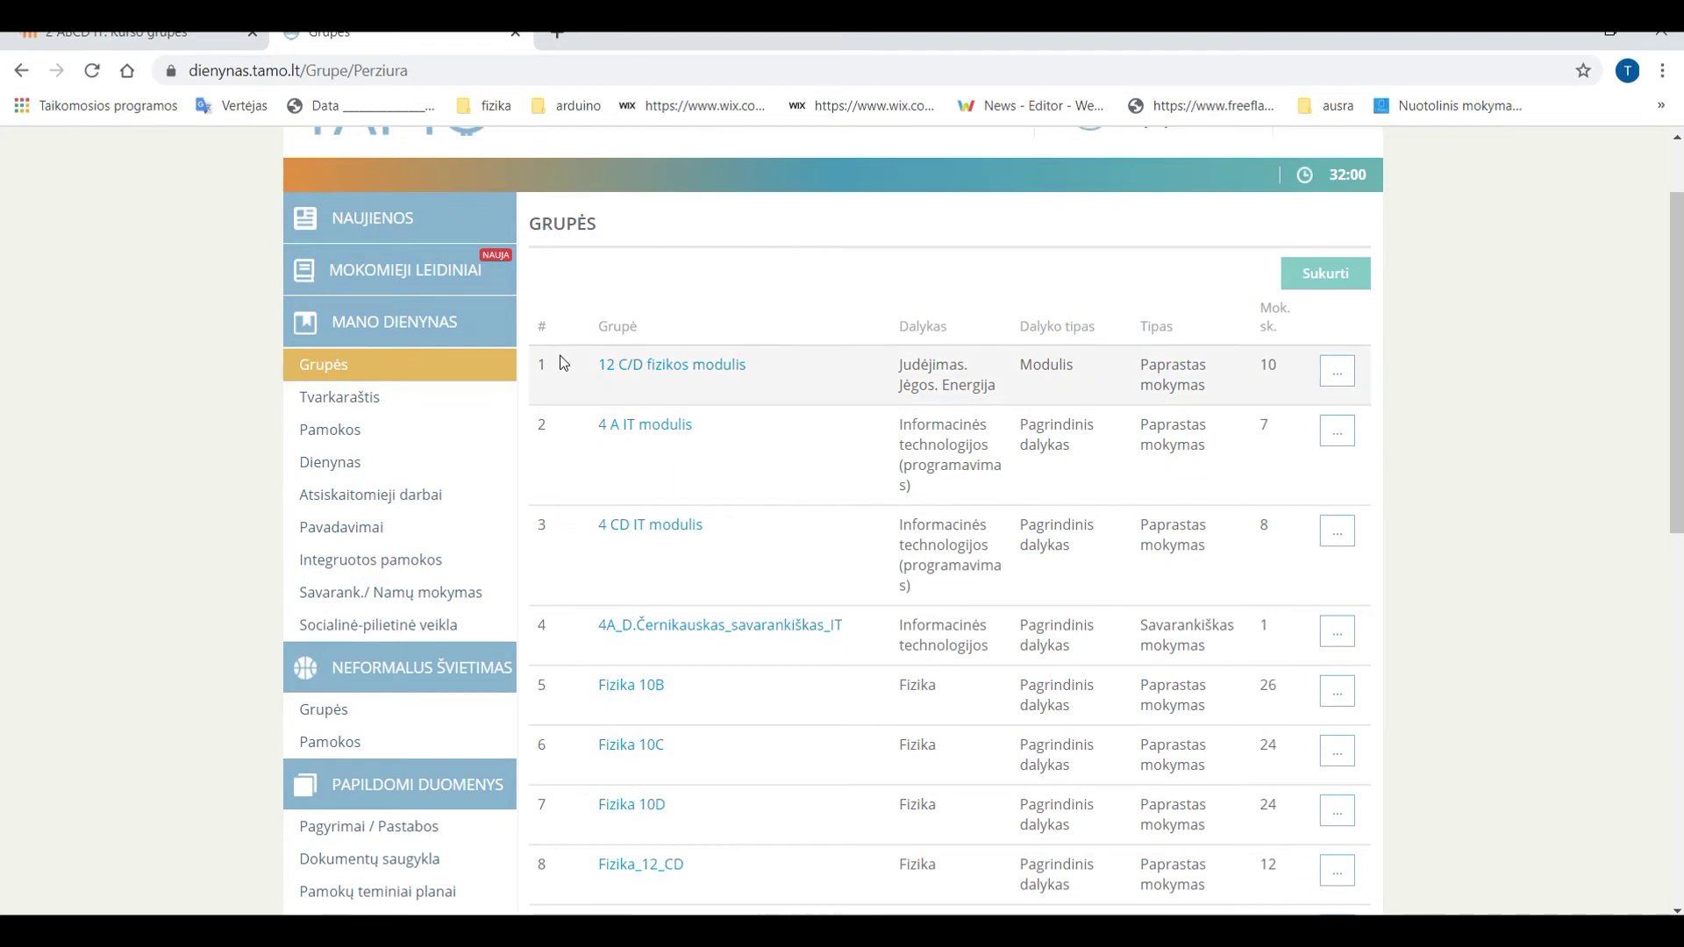
scroll(563, 363, "down", 2)
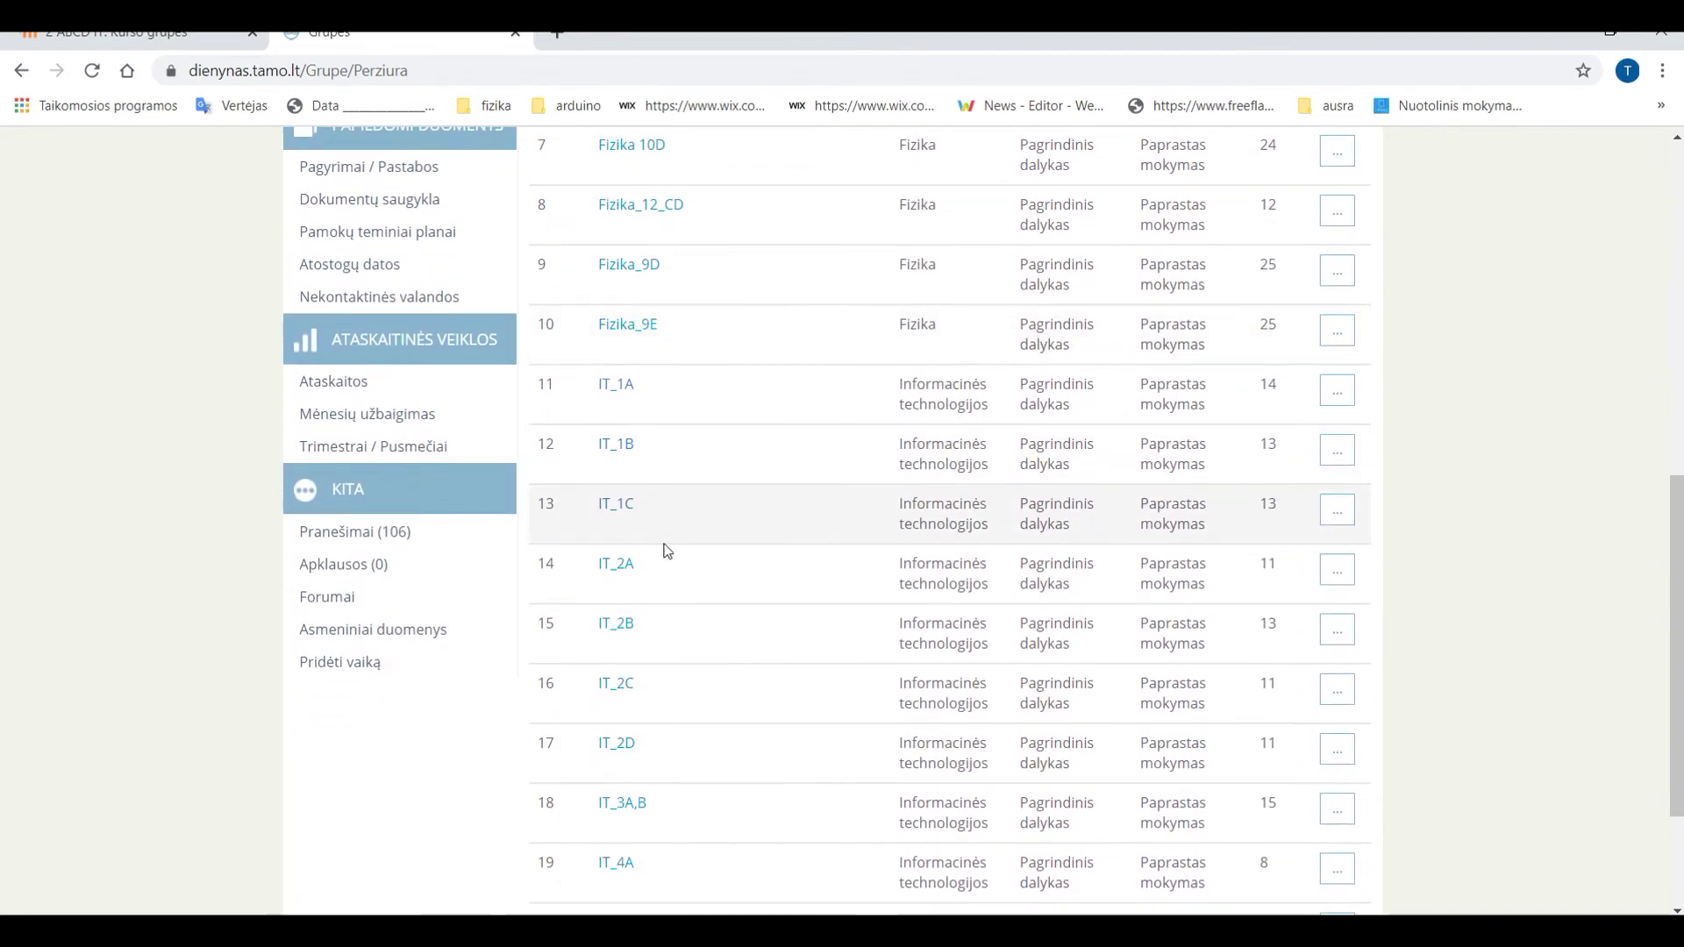
left_click(616, 565)
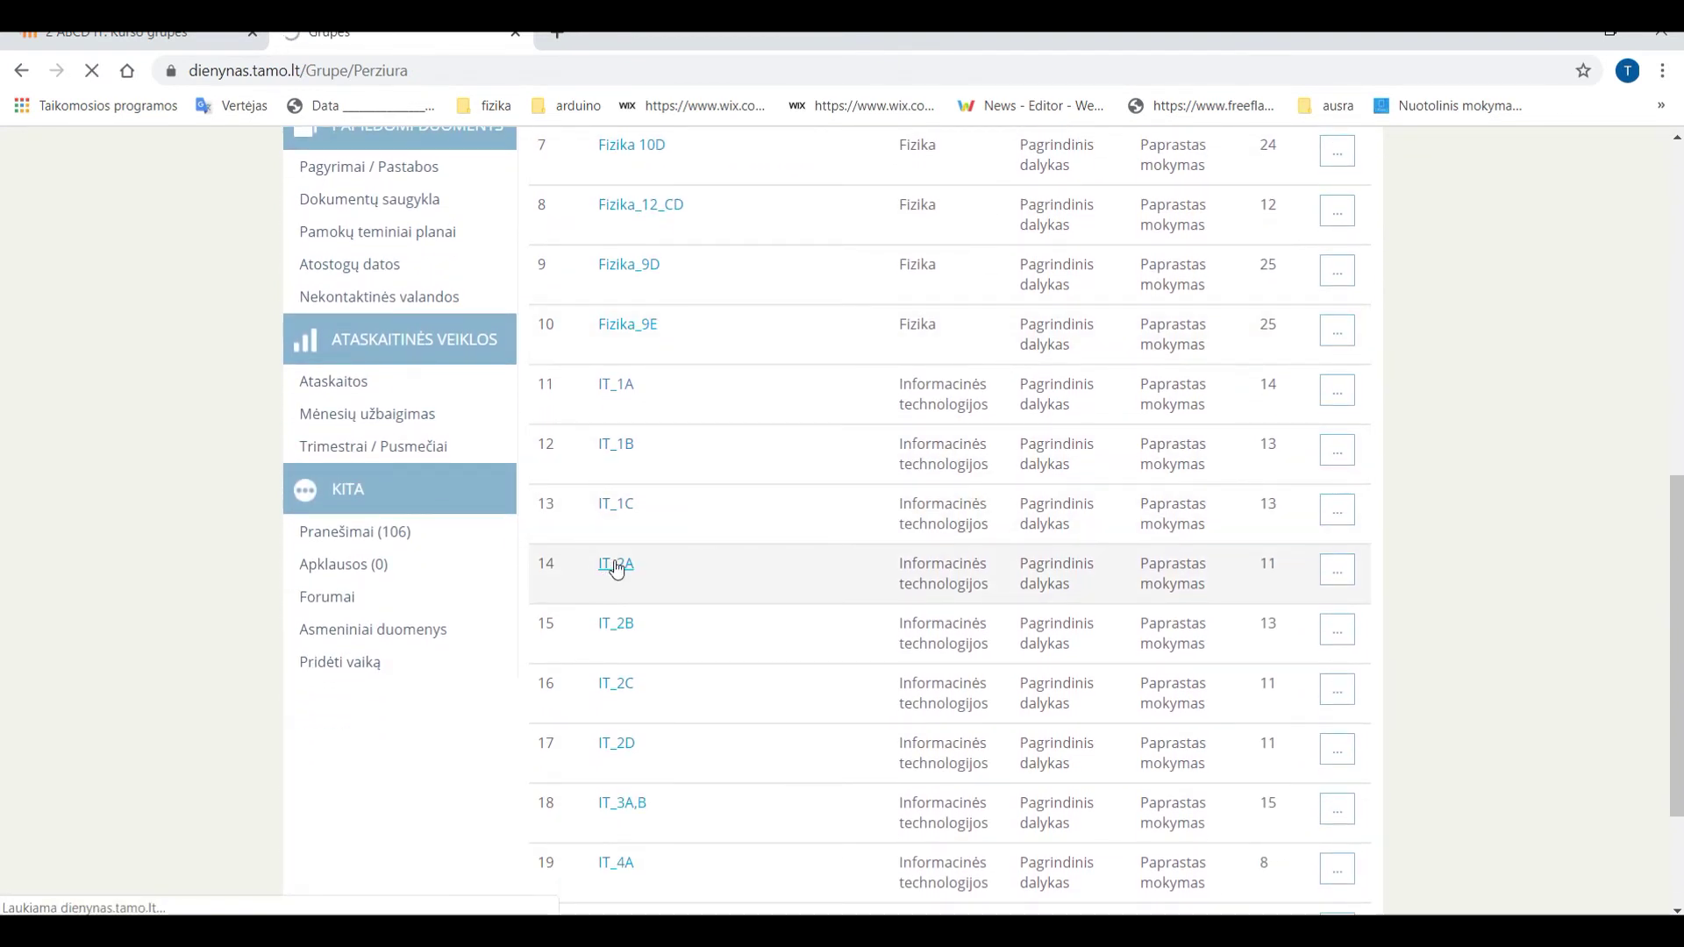
scroll(620, 444, "down", 3)
scroll(622, 441, "down", 1)
scroll(621, 444, "up", 3)
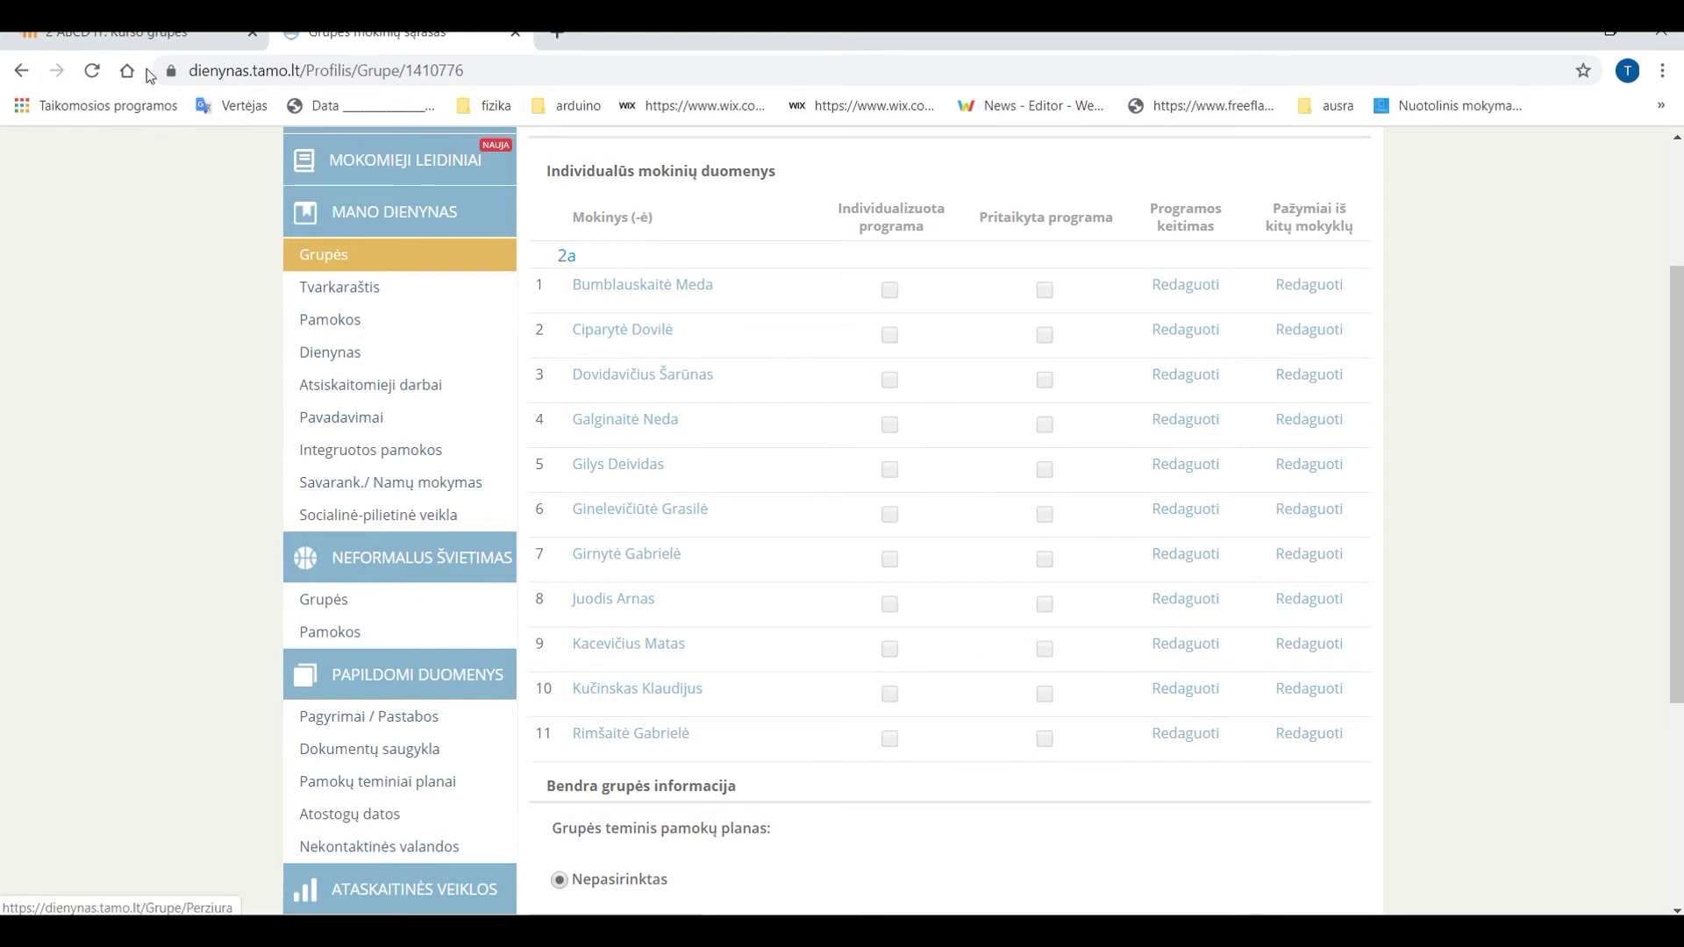
Back in Moodle, select the first four students of the TAMO class 2A roster and add them to group 2A, rechecking the roster as needed.
left_click(123, 46)
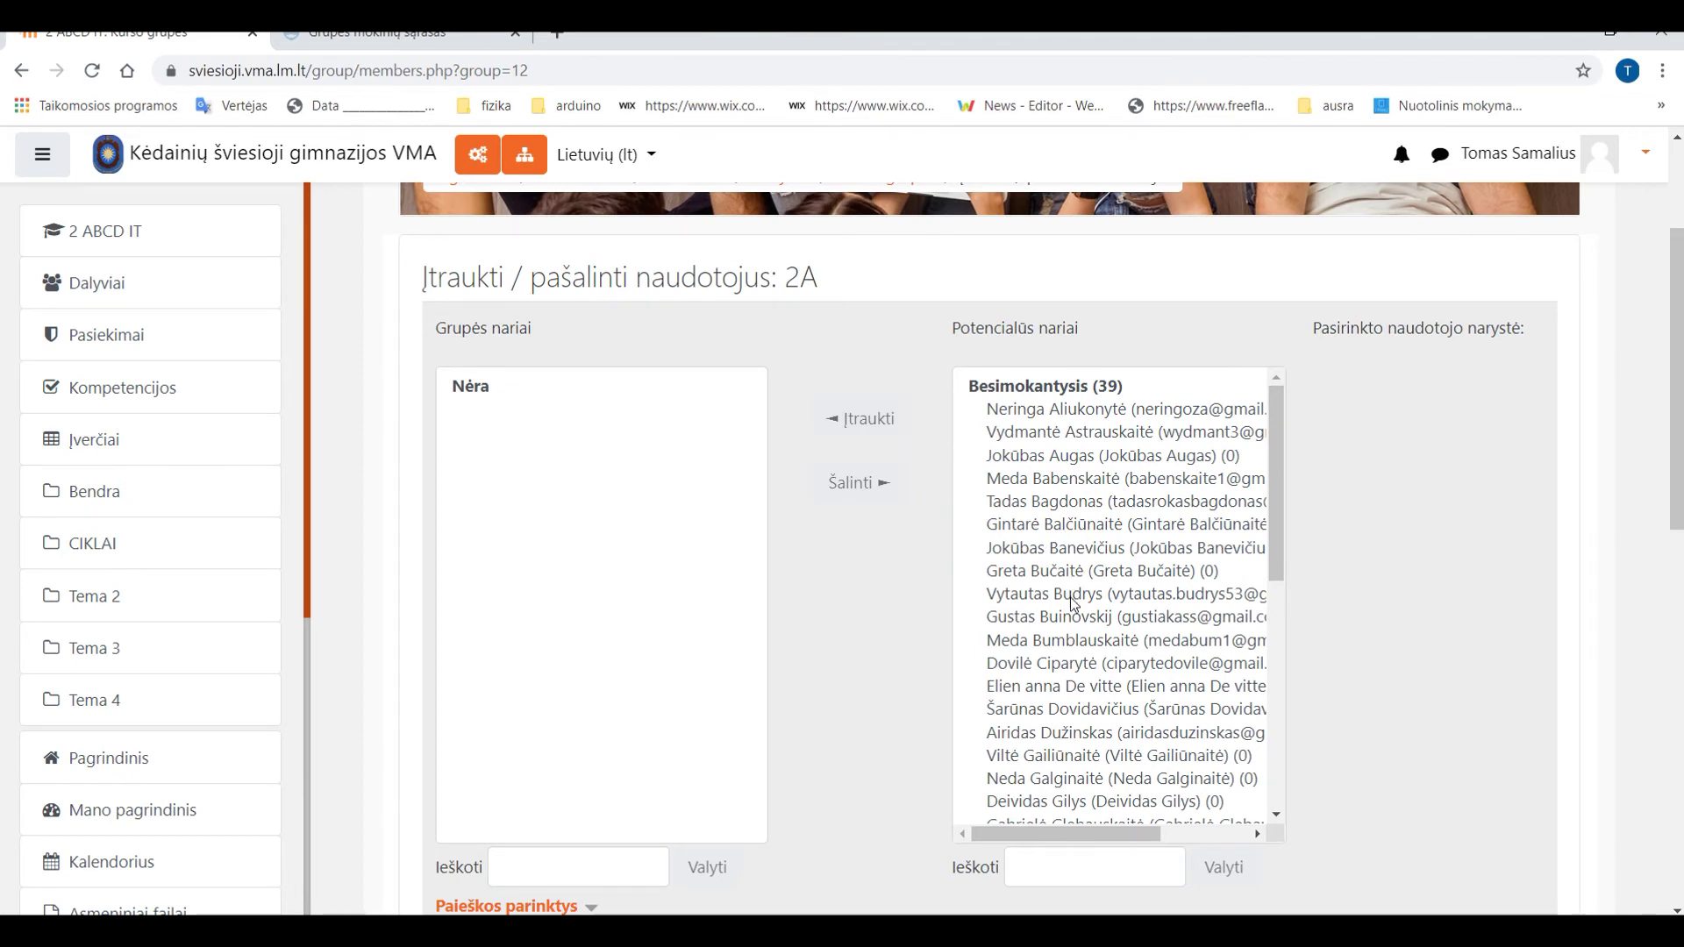
left_click(1068, 649)
scroll(1116, 436, "down", 1)
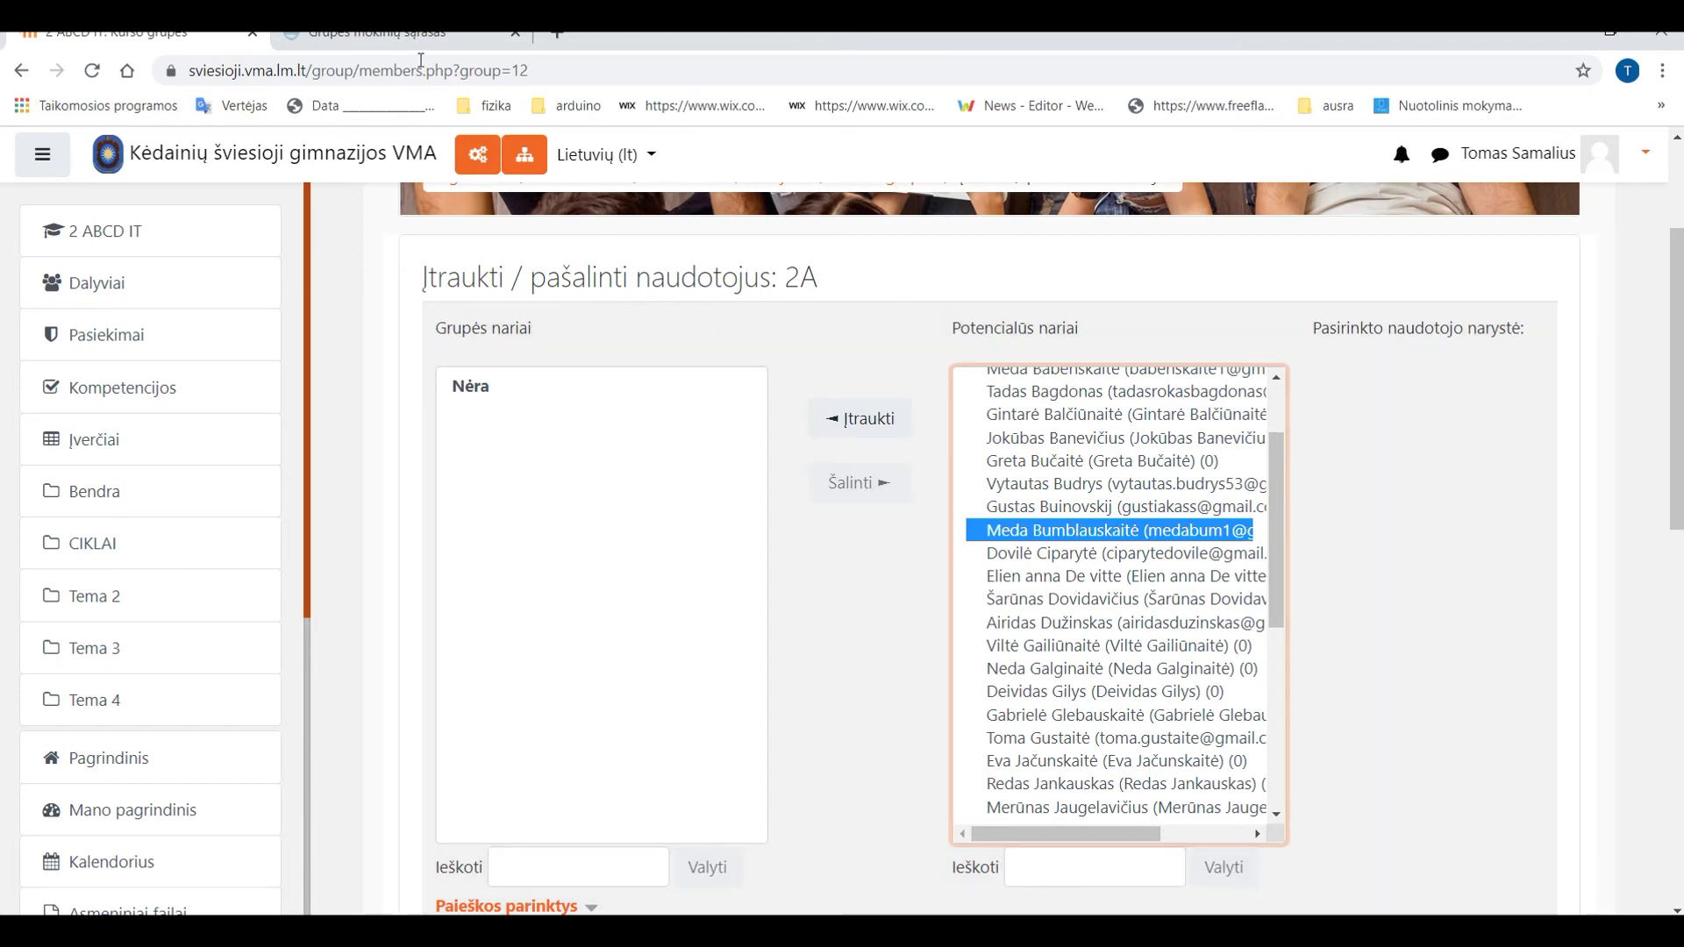
left_click(413, 35)
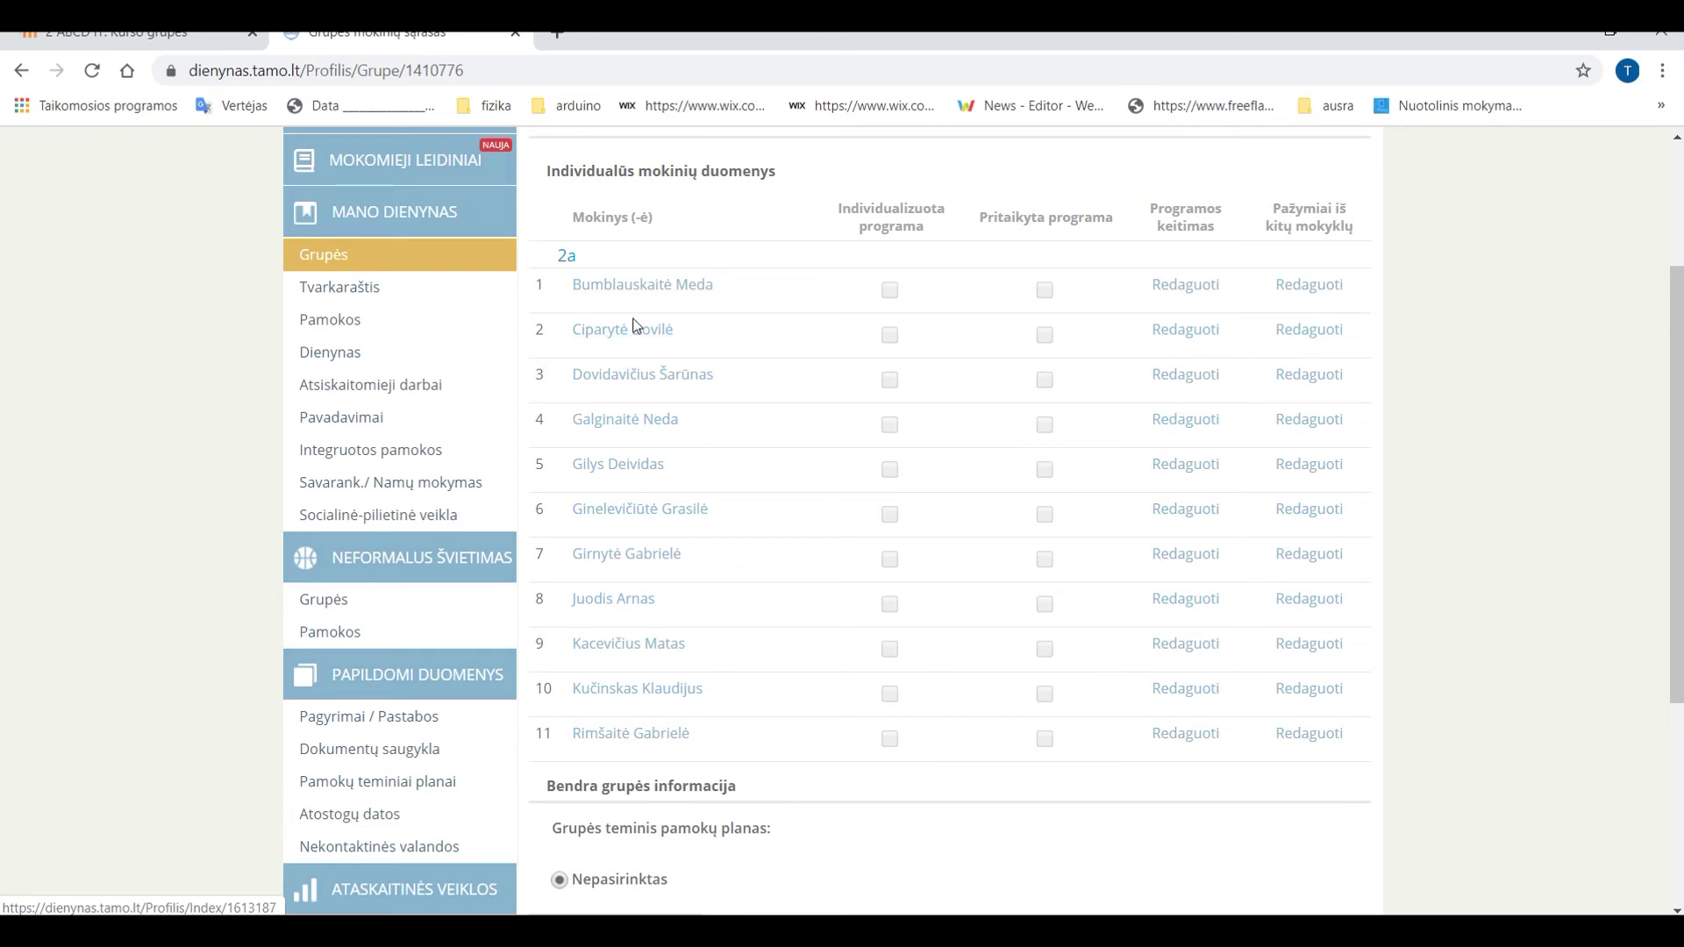
left_click(131, 33)
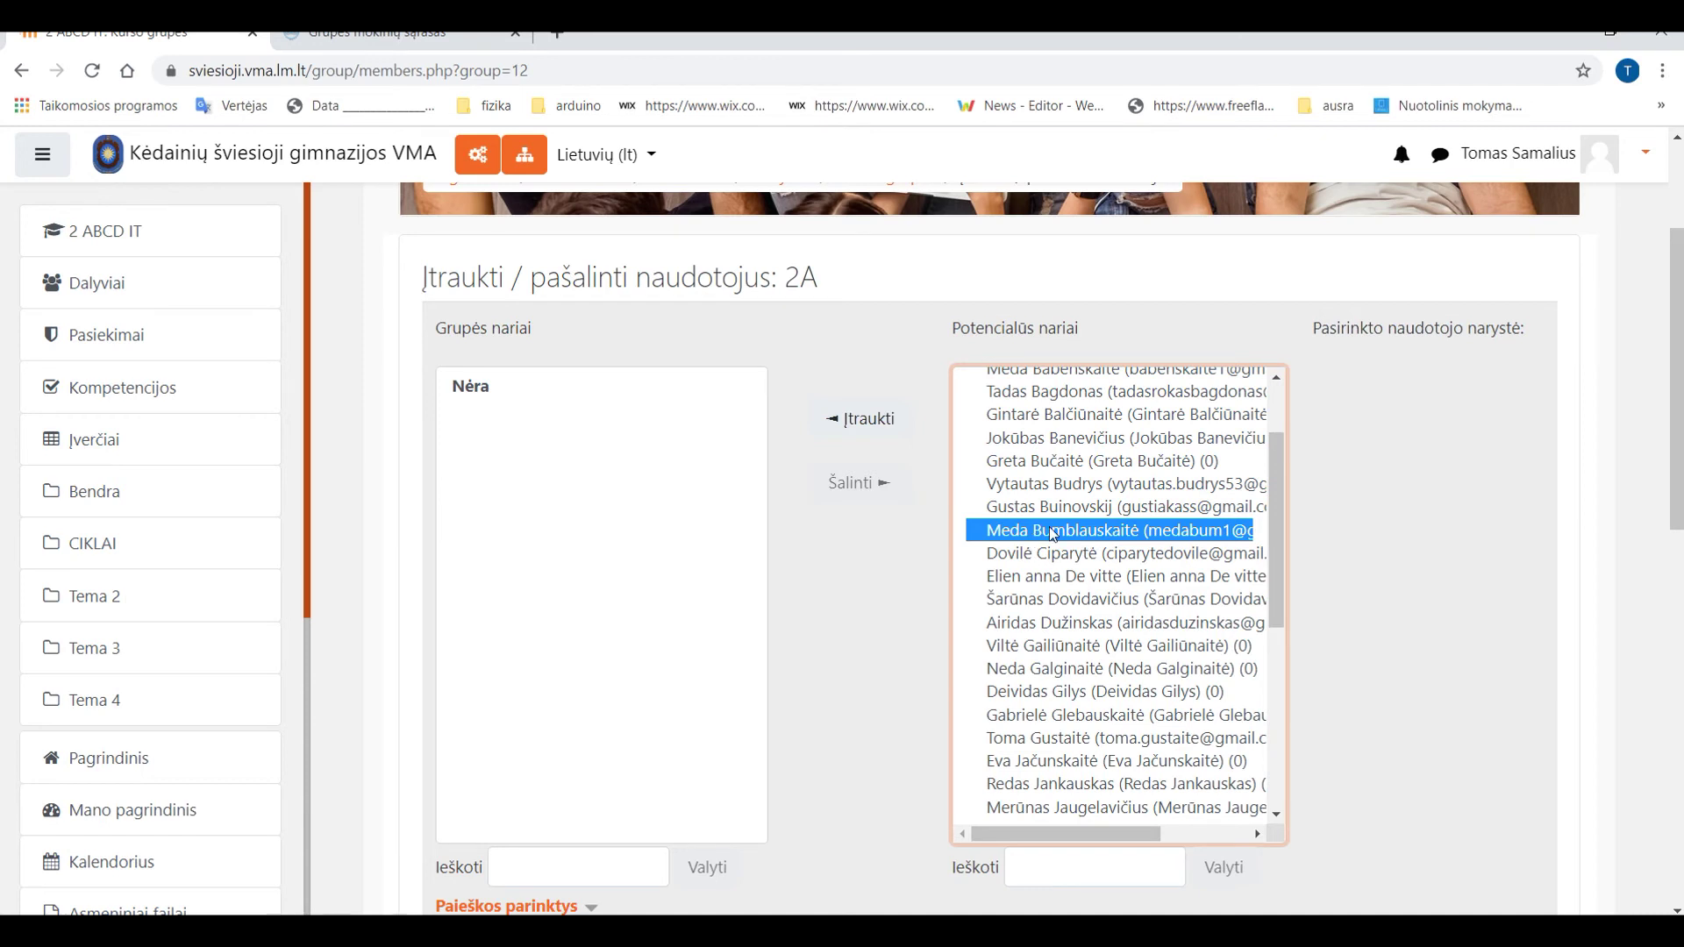
left_click(1059, 560, "ctrl")
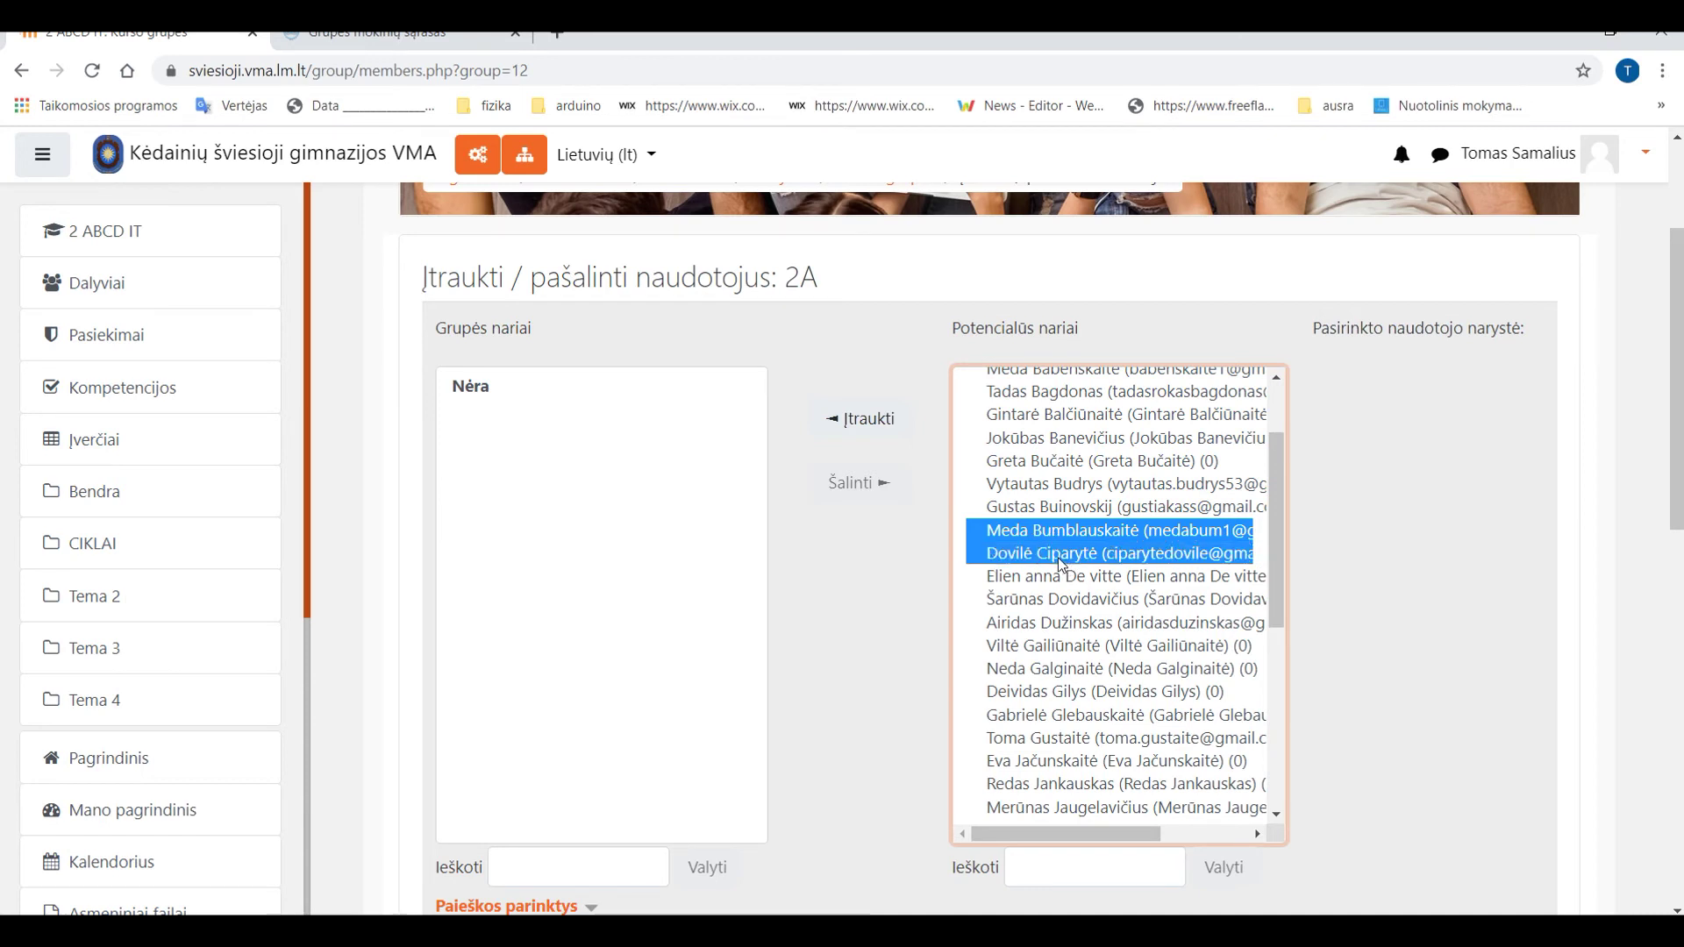
left_click(388, 34)
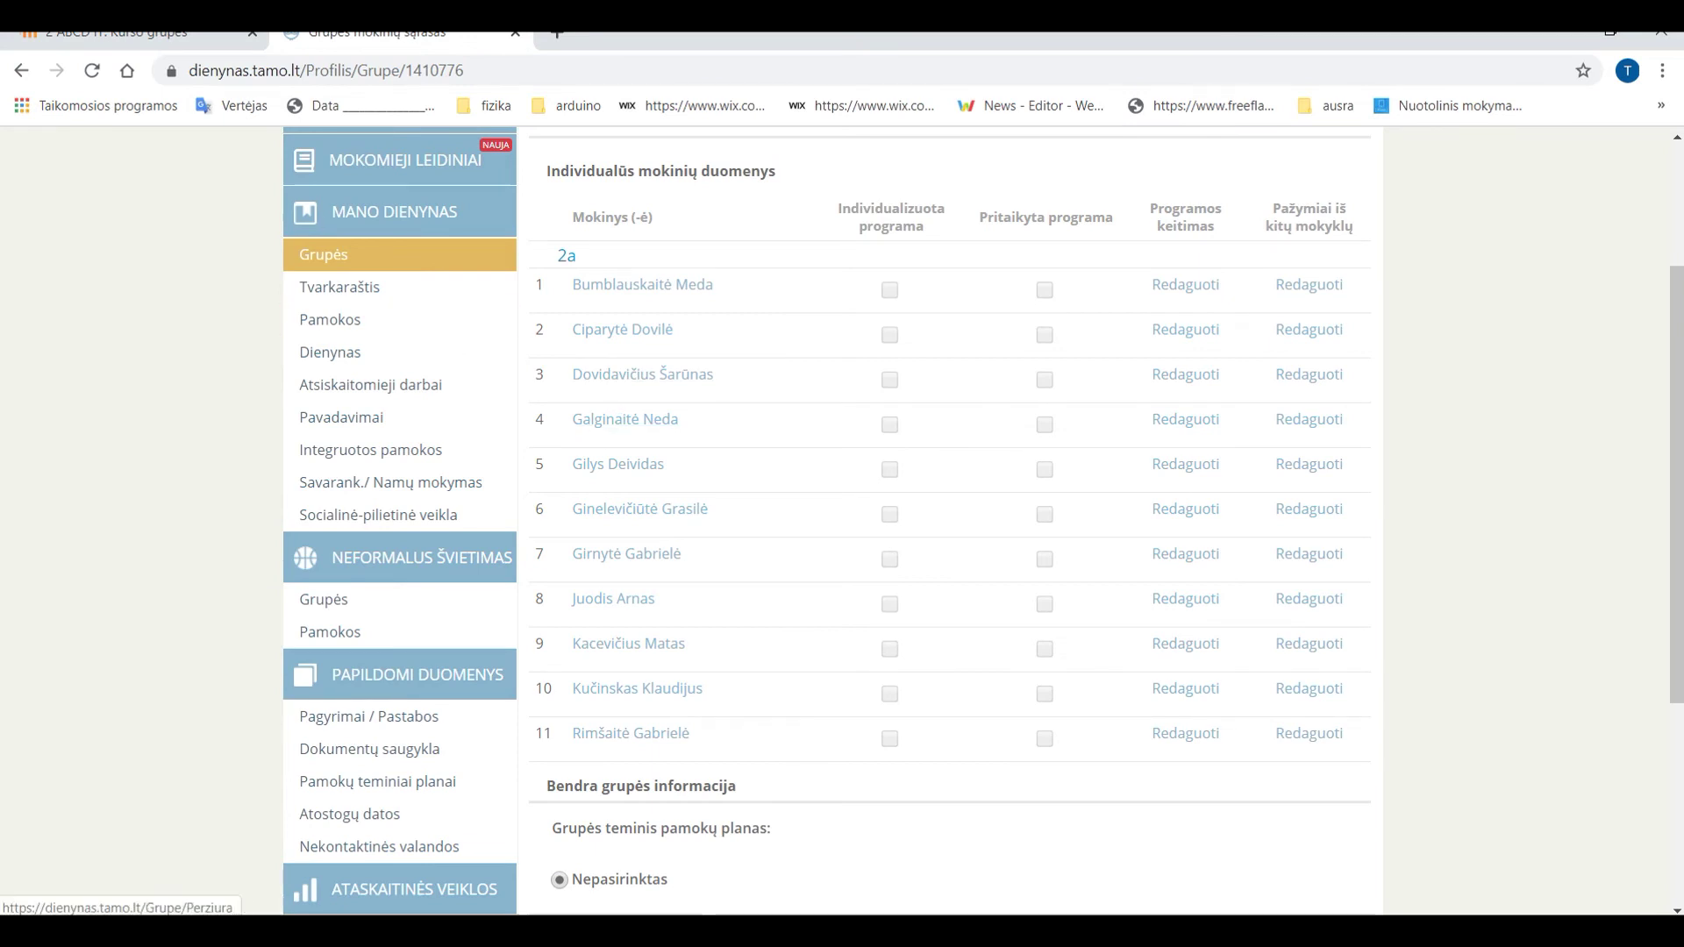
left_click(132, 33)
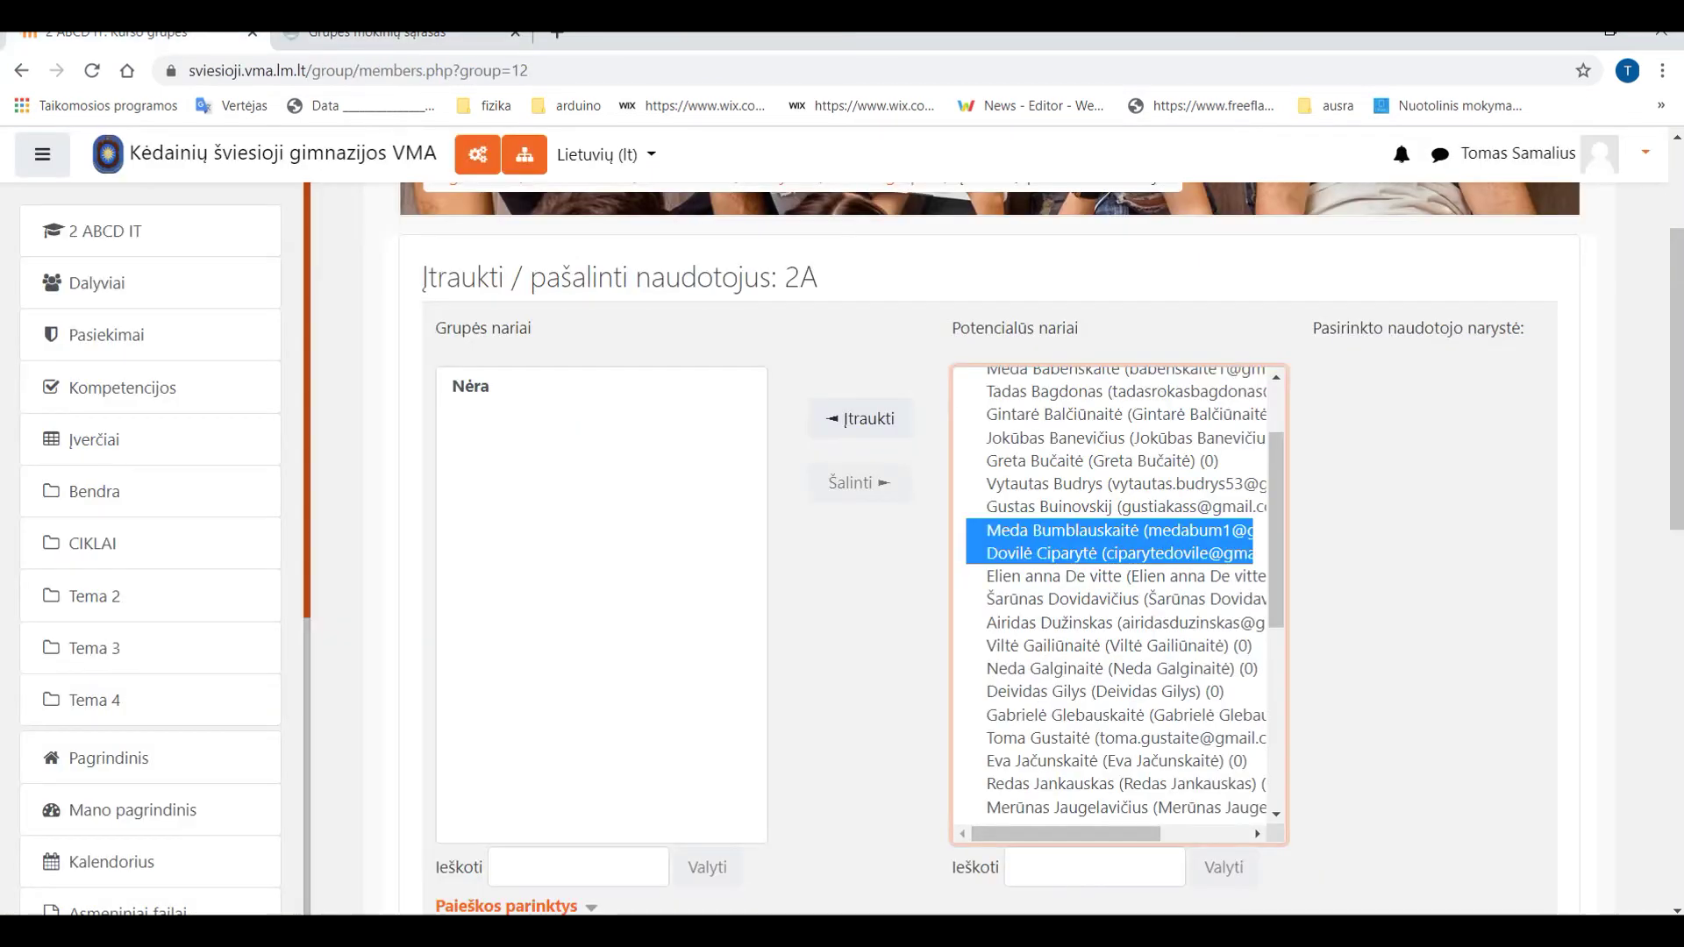
left_click(1067, 604, "ctrl")
left_click(1067, 671, "ctrl")
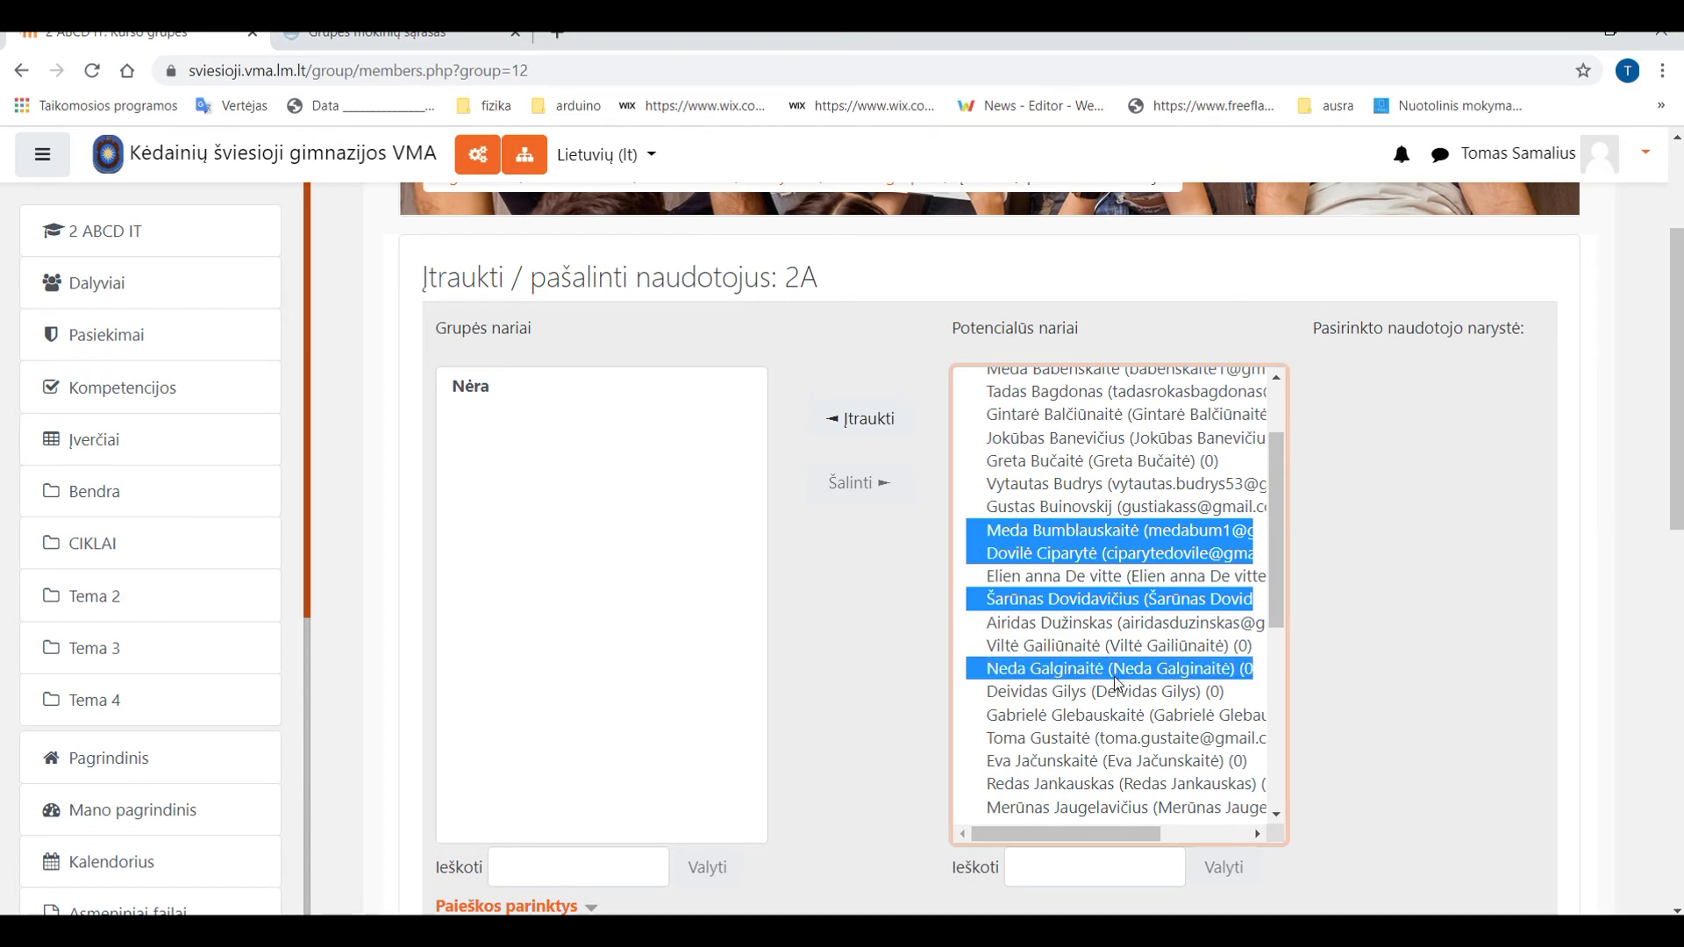
left_click(858, 432)
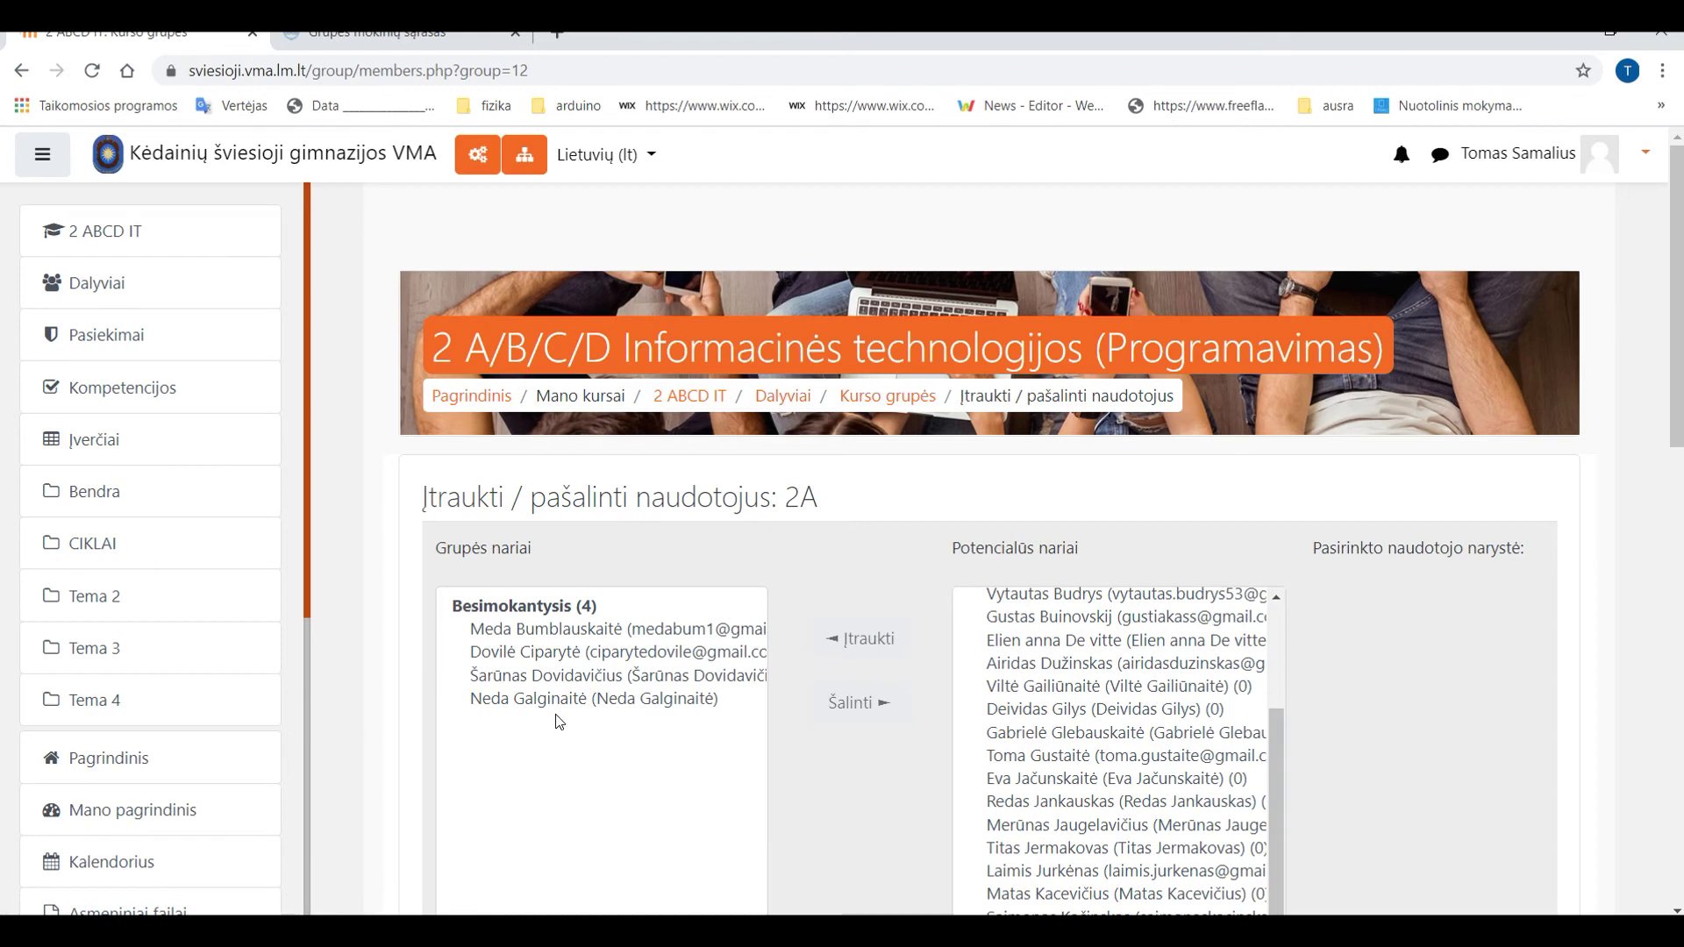
Recheck the TAMO class 2A roster, then add its fifth student to group 2A in Moodle.
scroll(880, 605, "down", 3)
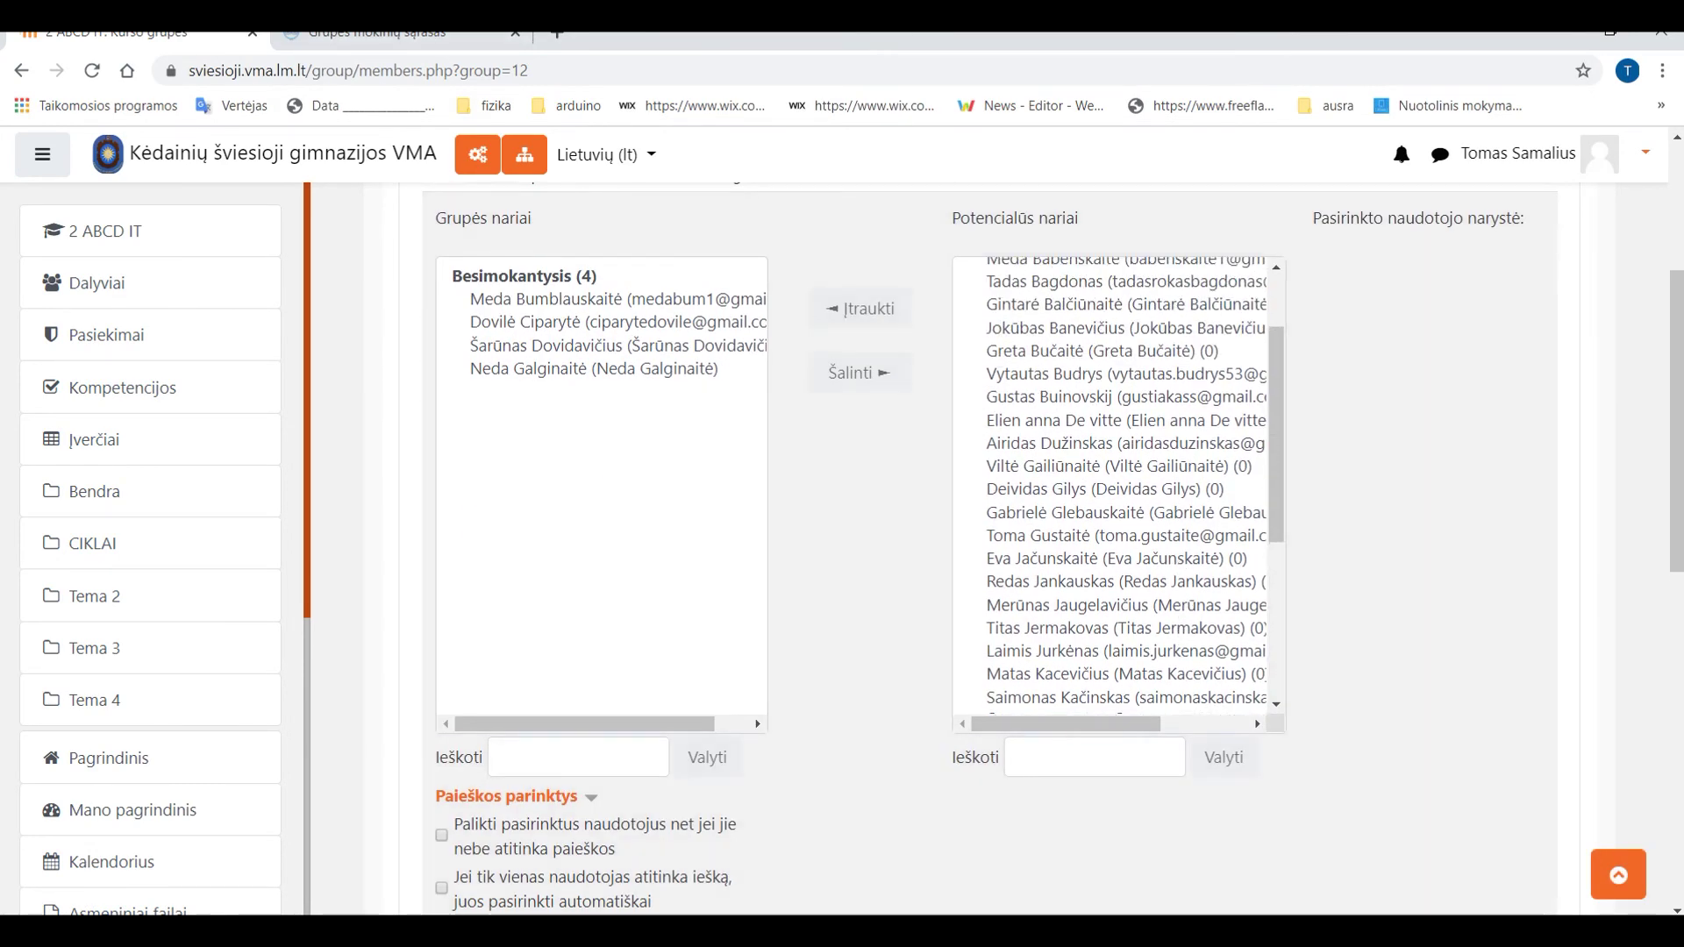
key("ctrl+Tab")
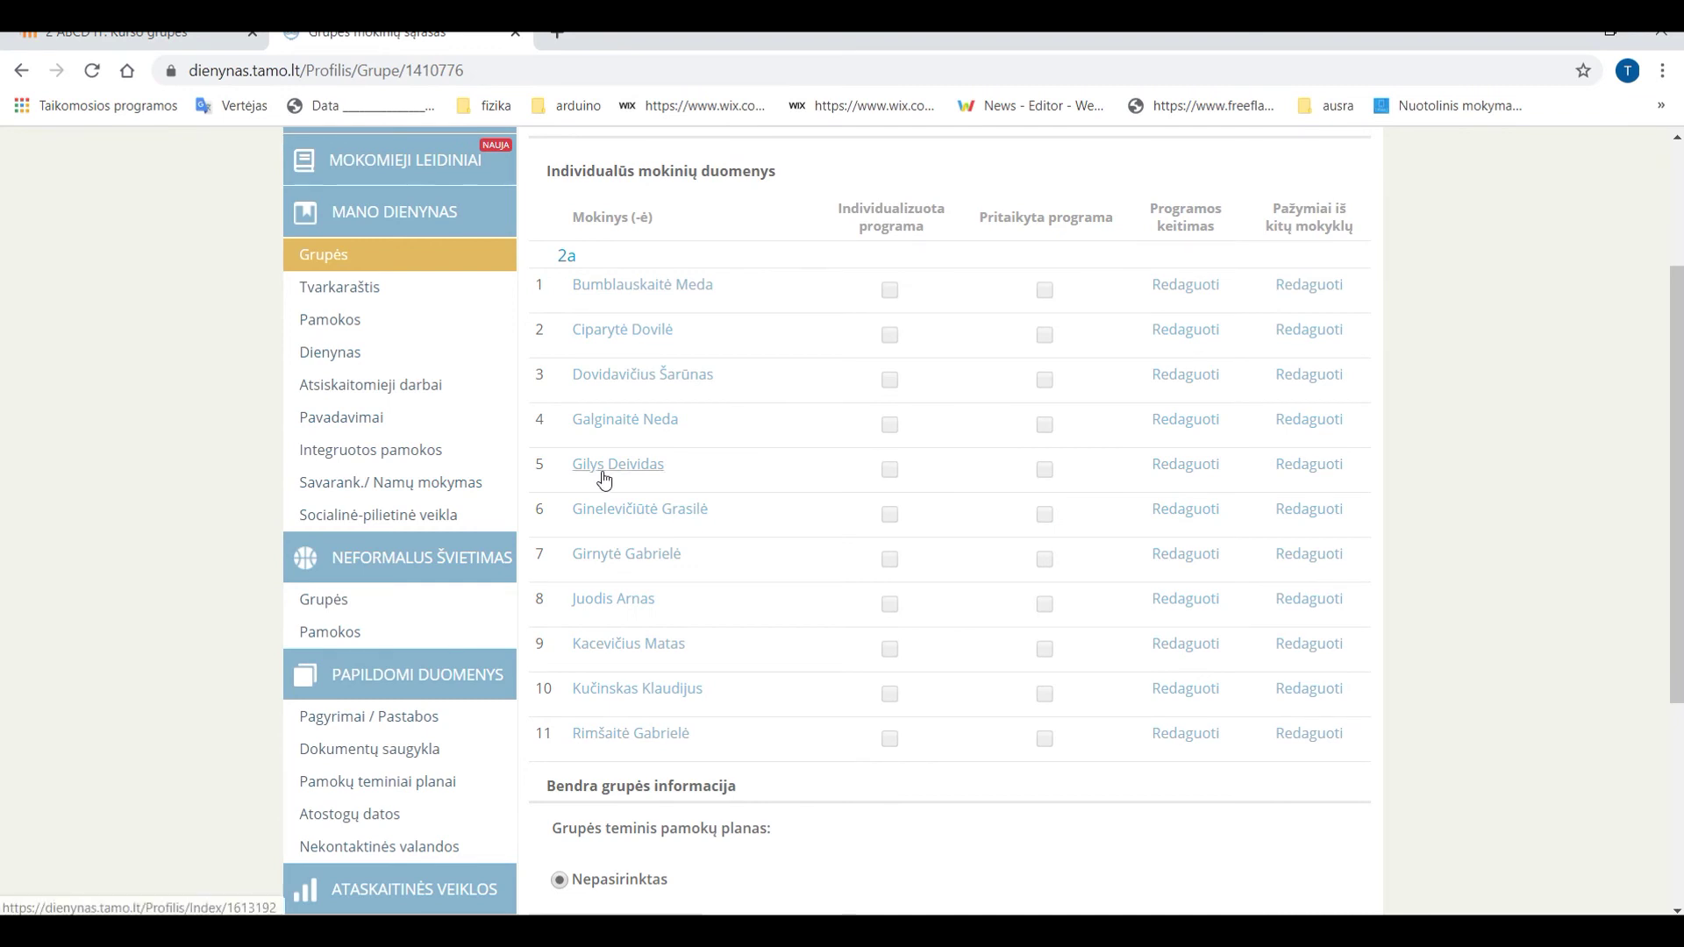
left_click(184, 40)
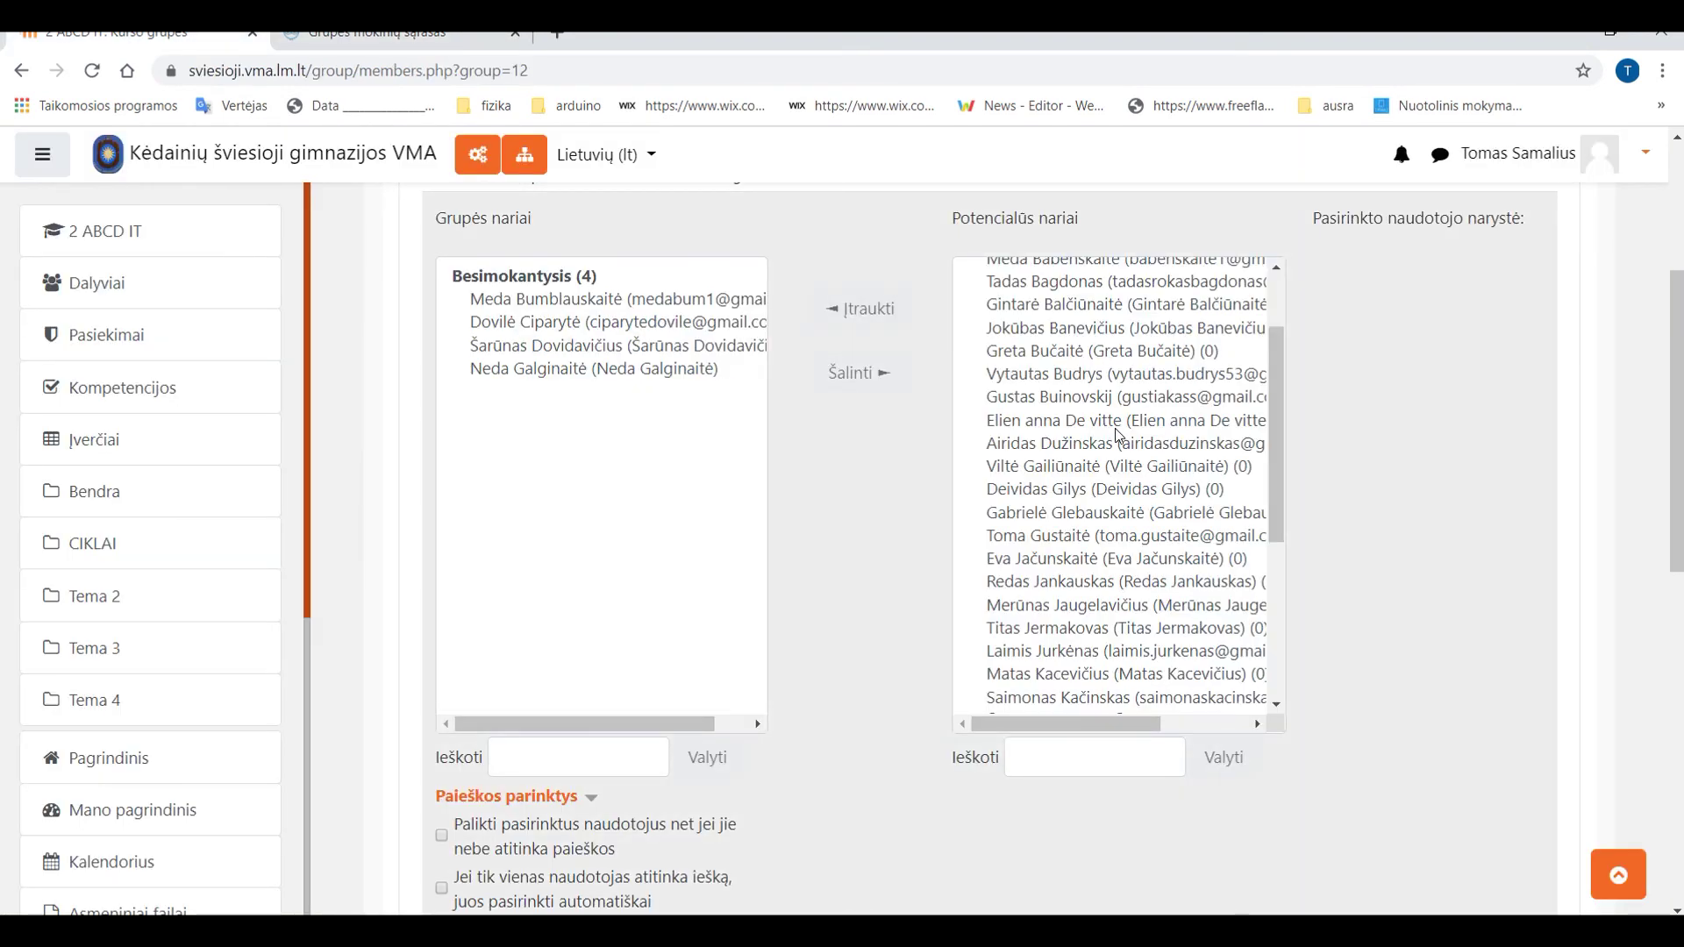
scroll(1088, 438, "up", 3)
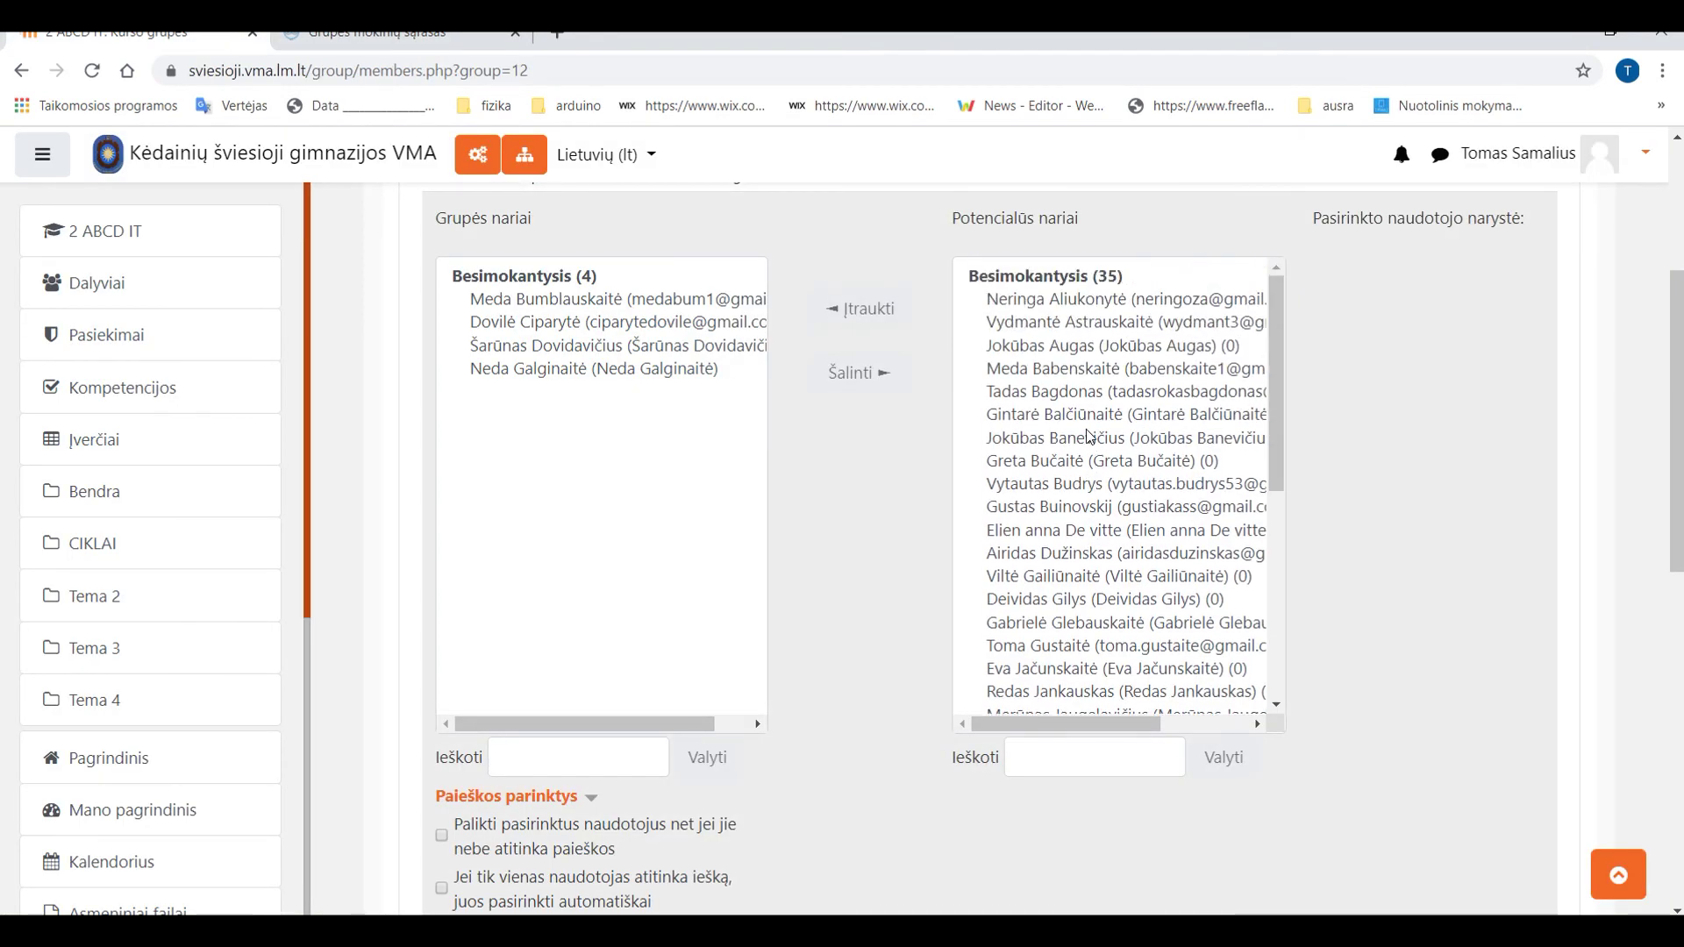
left_click(1058, 603)
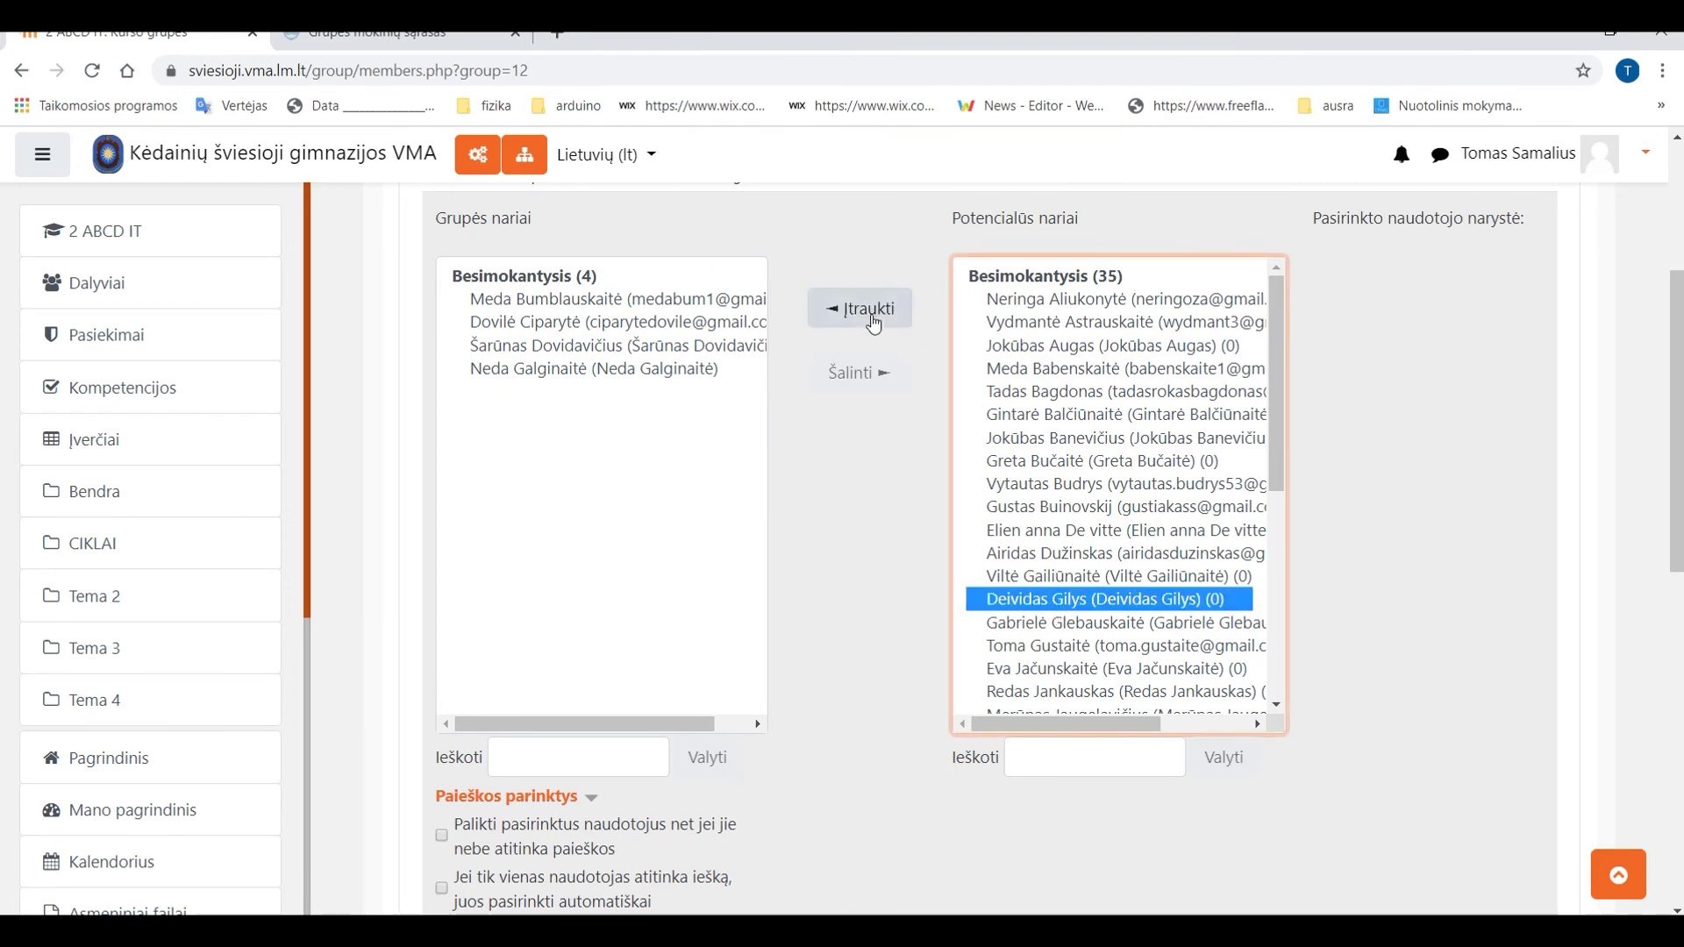
left_click(864, 316)
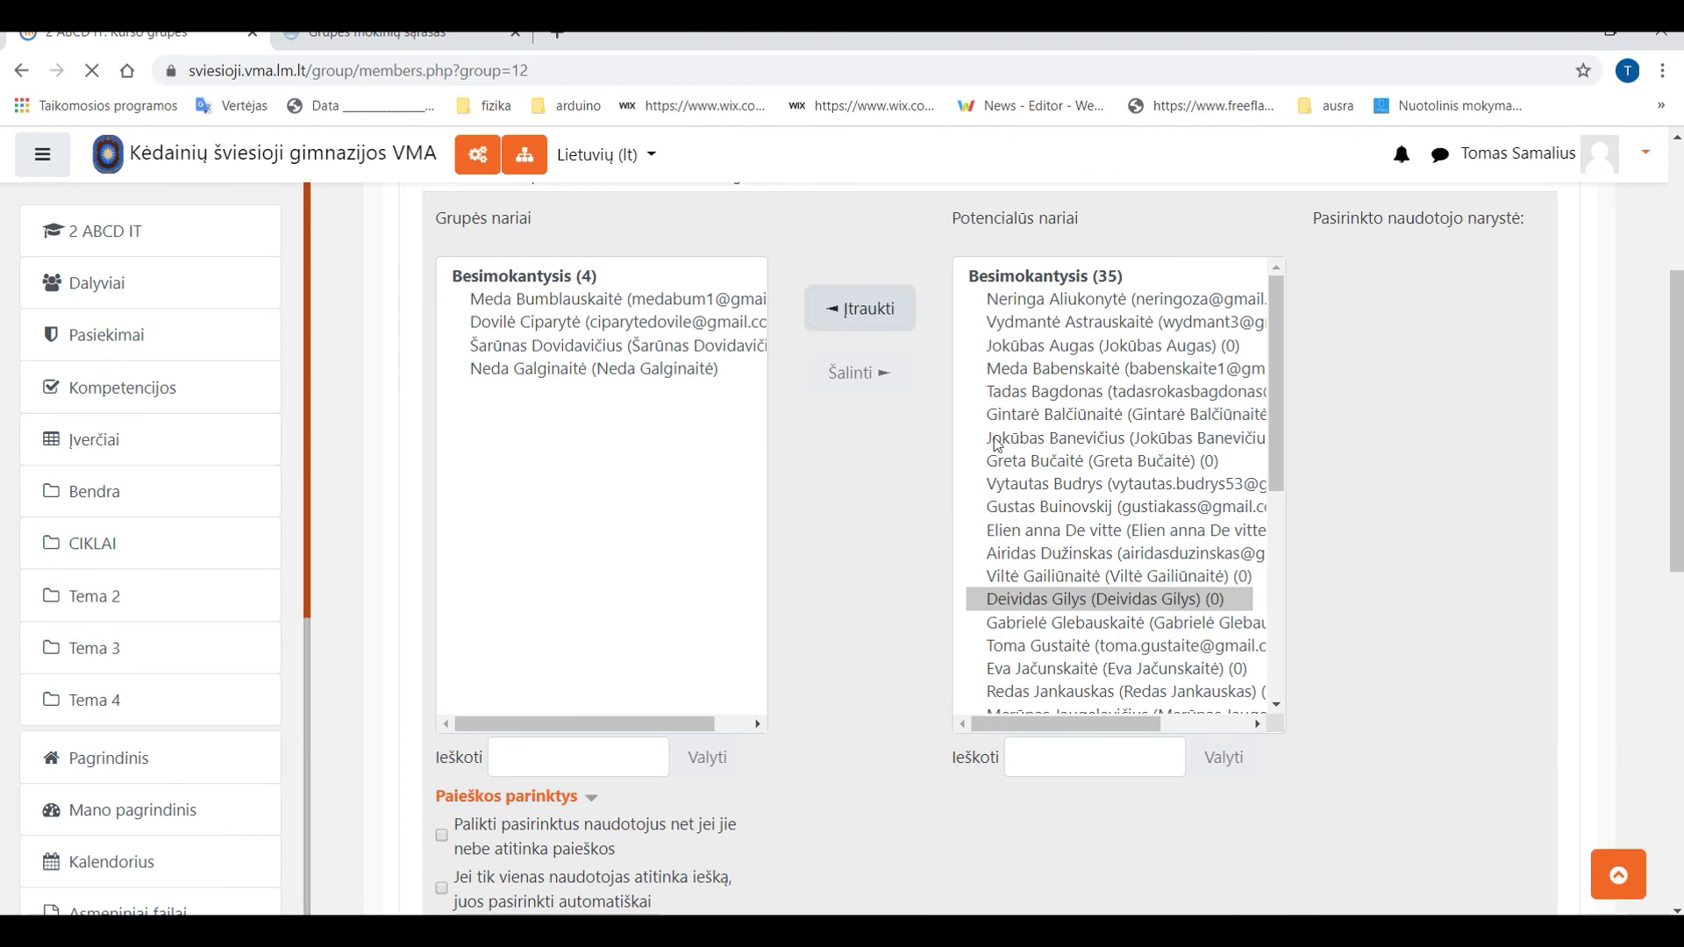
scroll(559, 459, "down", 1)
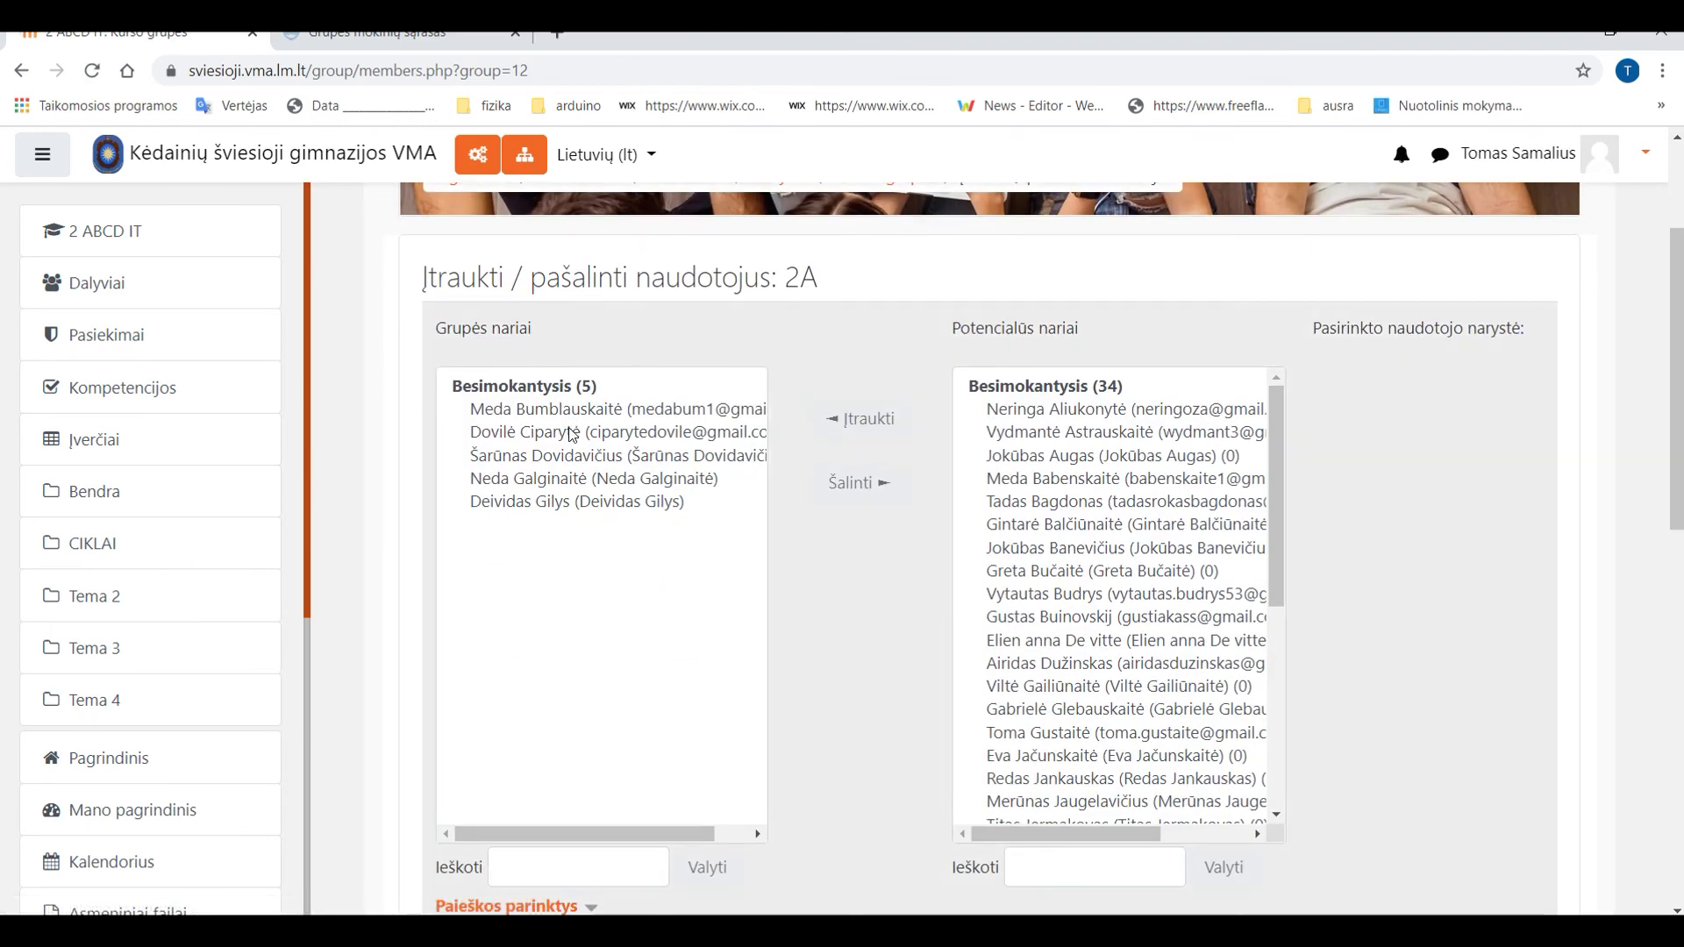
left_click(1074, 526)
left_click(1098, 596, "ctrl")
left_click(1104, 667, "ctrl")
left_click(1106, 713, "ctrl")
left_click(1109, 822, "ctrl")
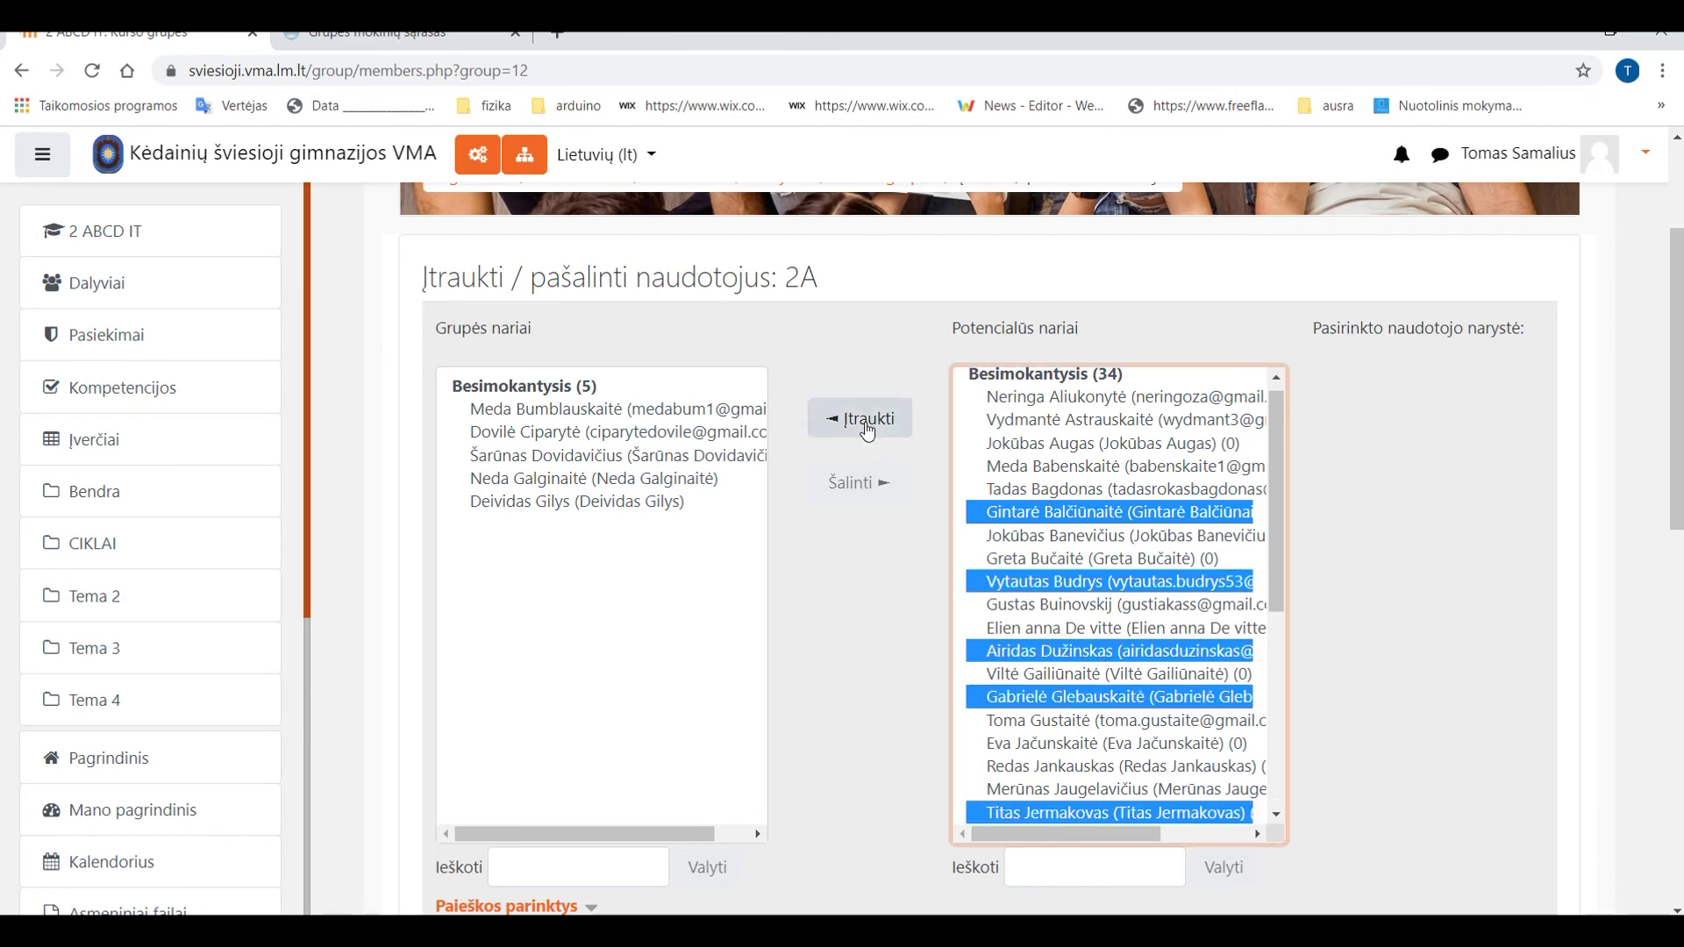
left_click(1105, 518)
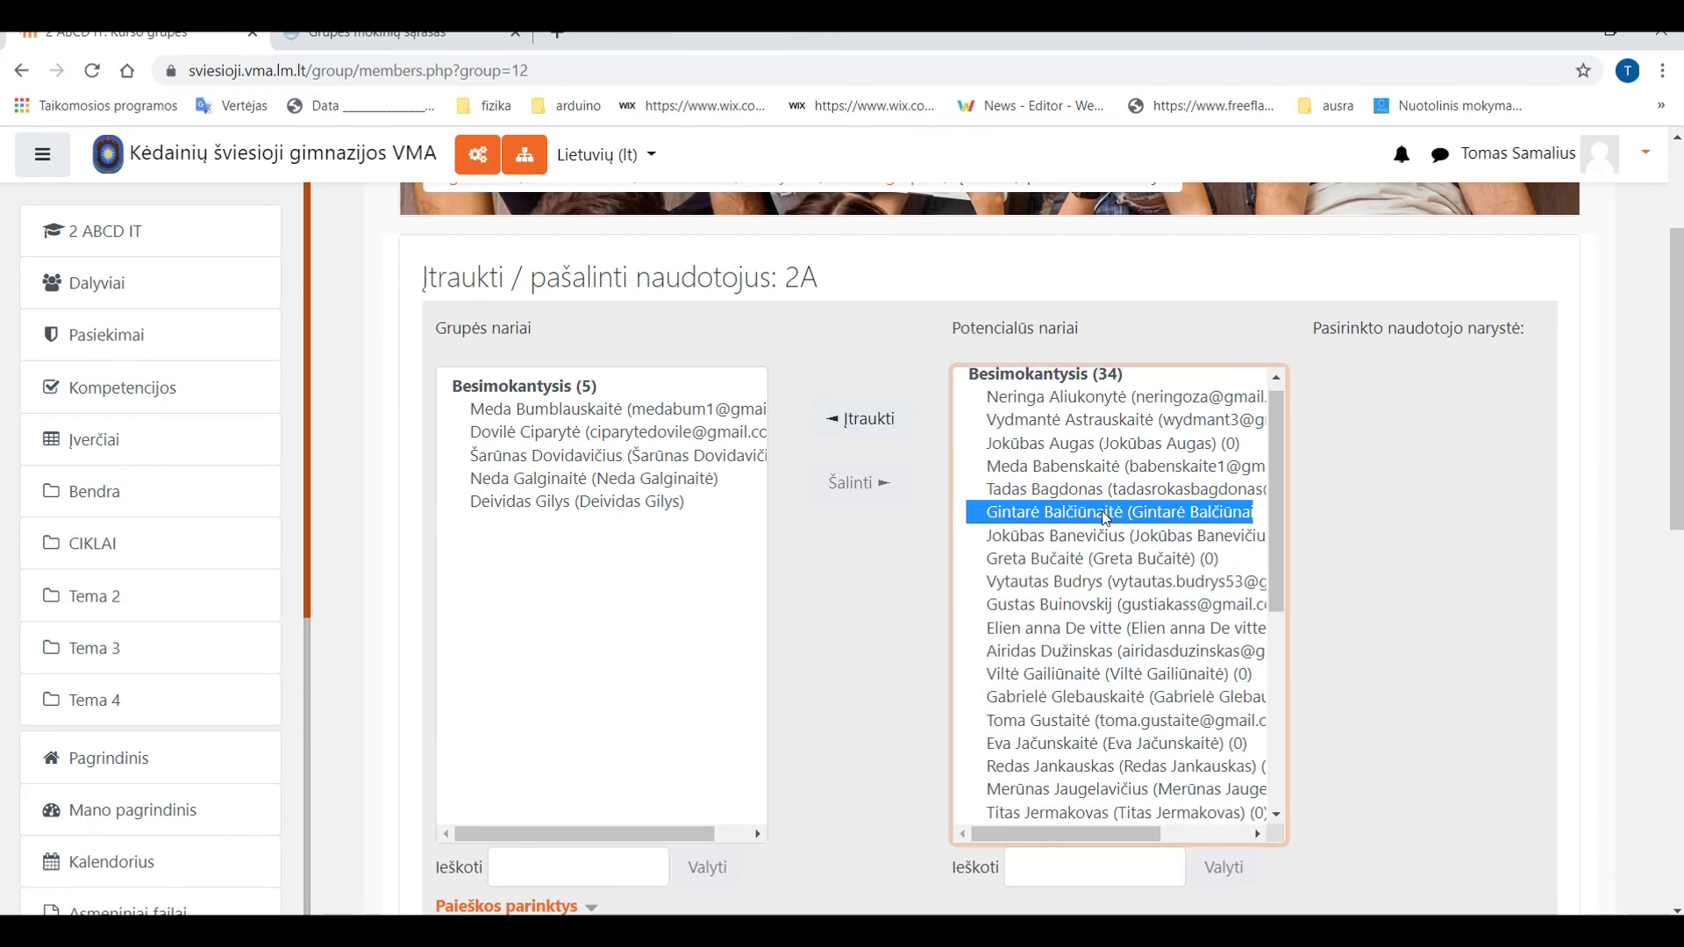
left_click(1078, 676)
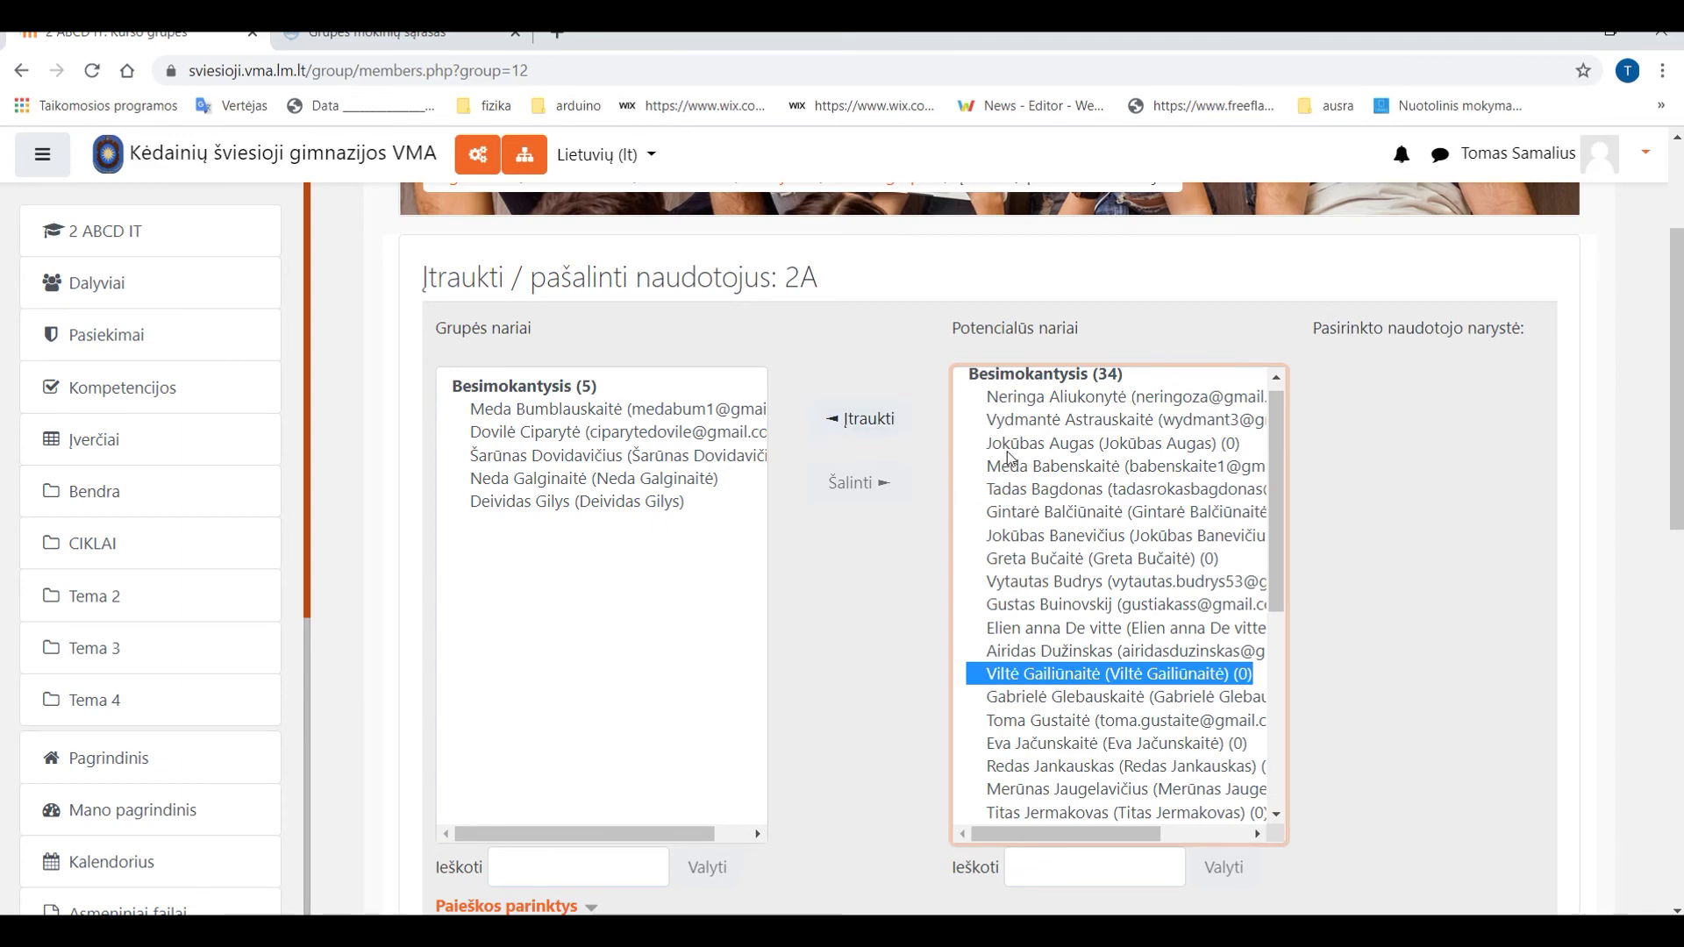
Return to the 2 ABCD IT course's participants list and examine the group assignment shown for each student.
scroll(951, 438, "up", 3)
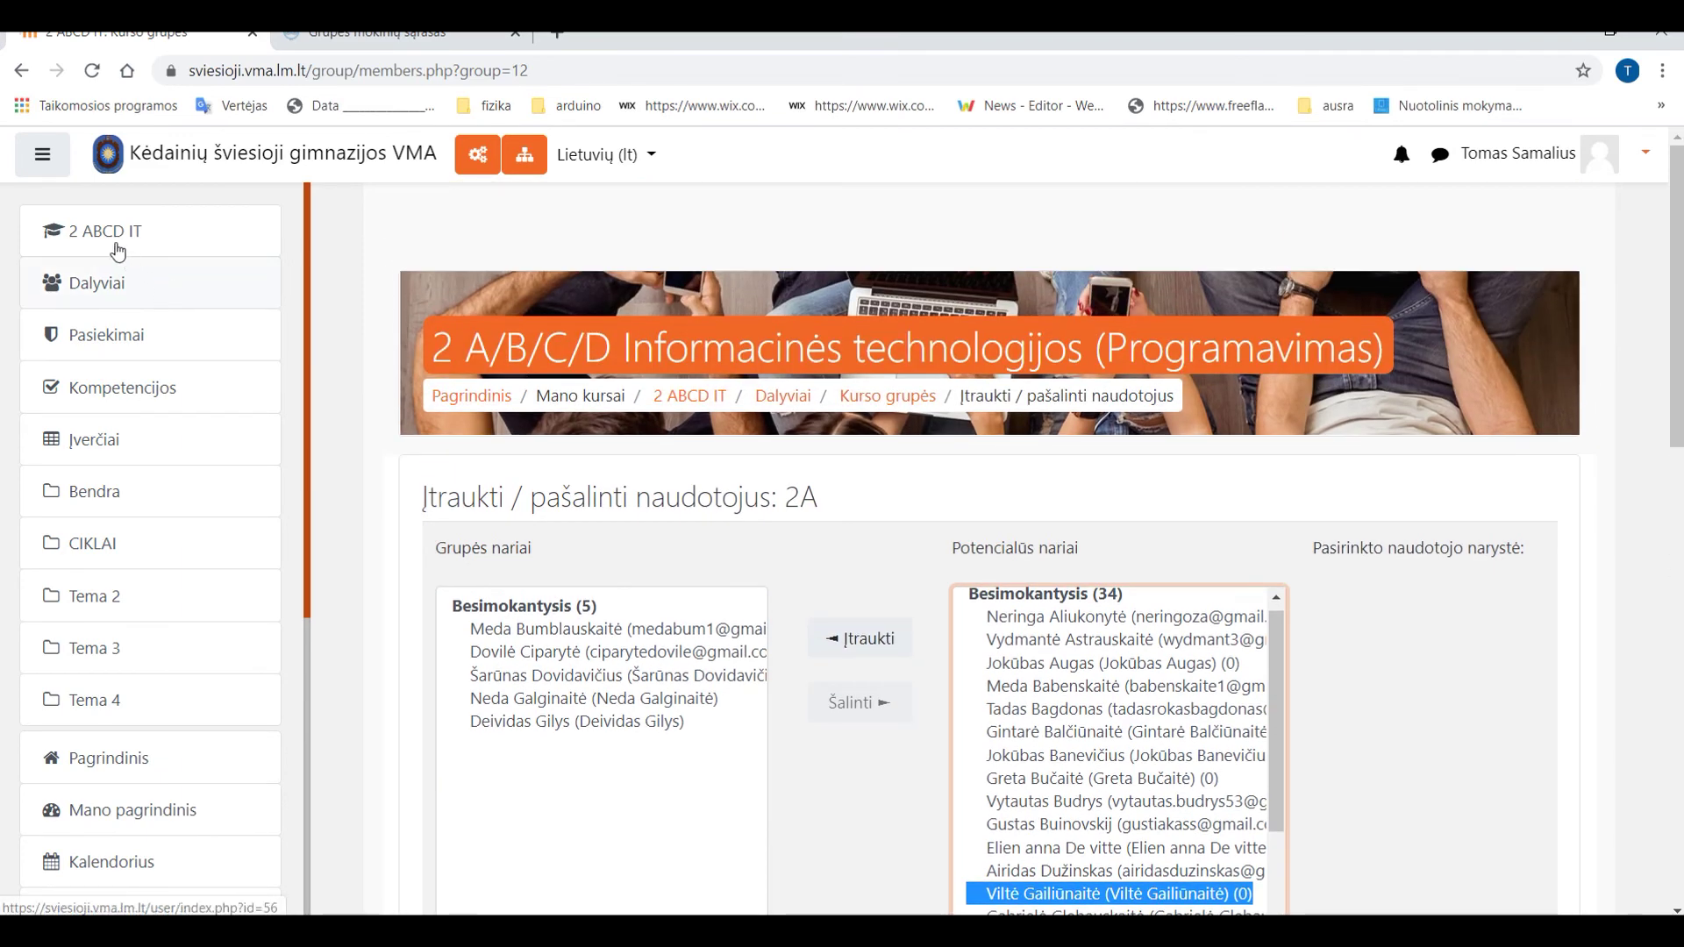
left_click(84, 242)
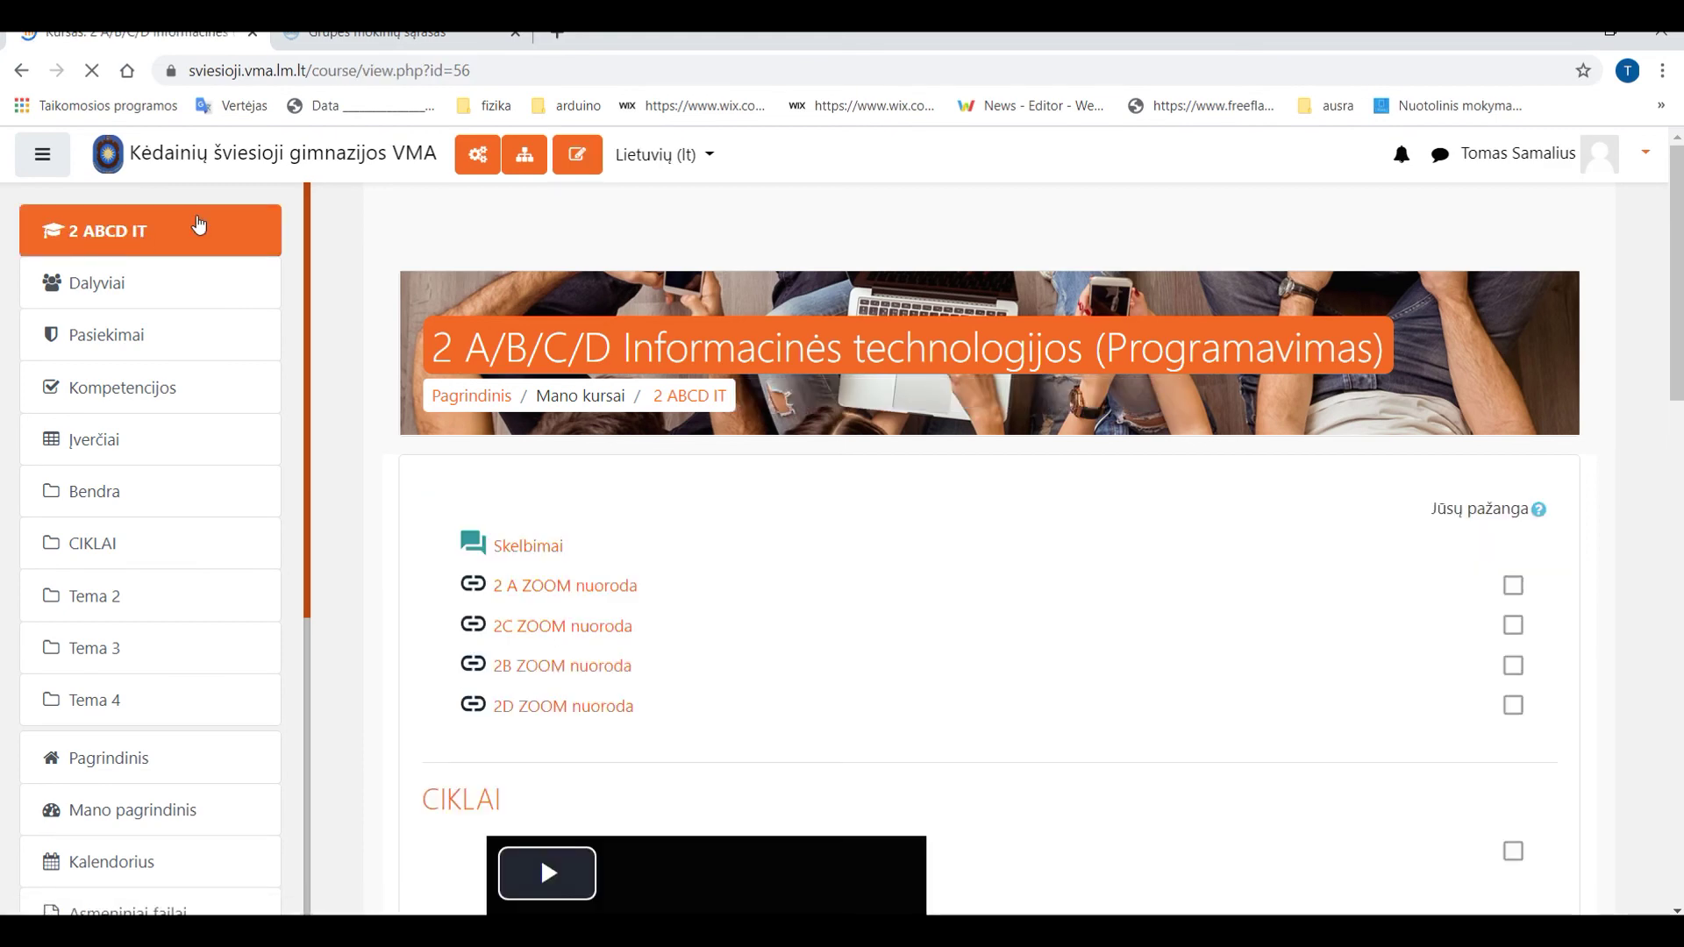
left_click(94, 285)
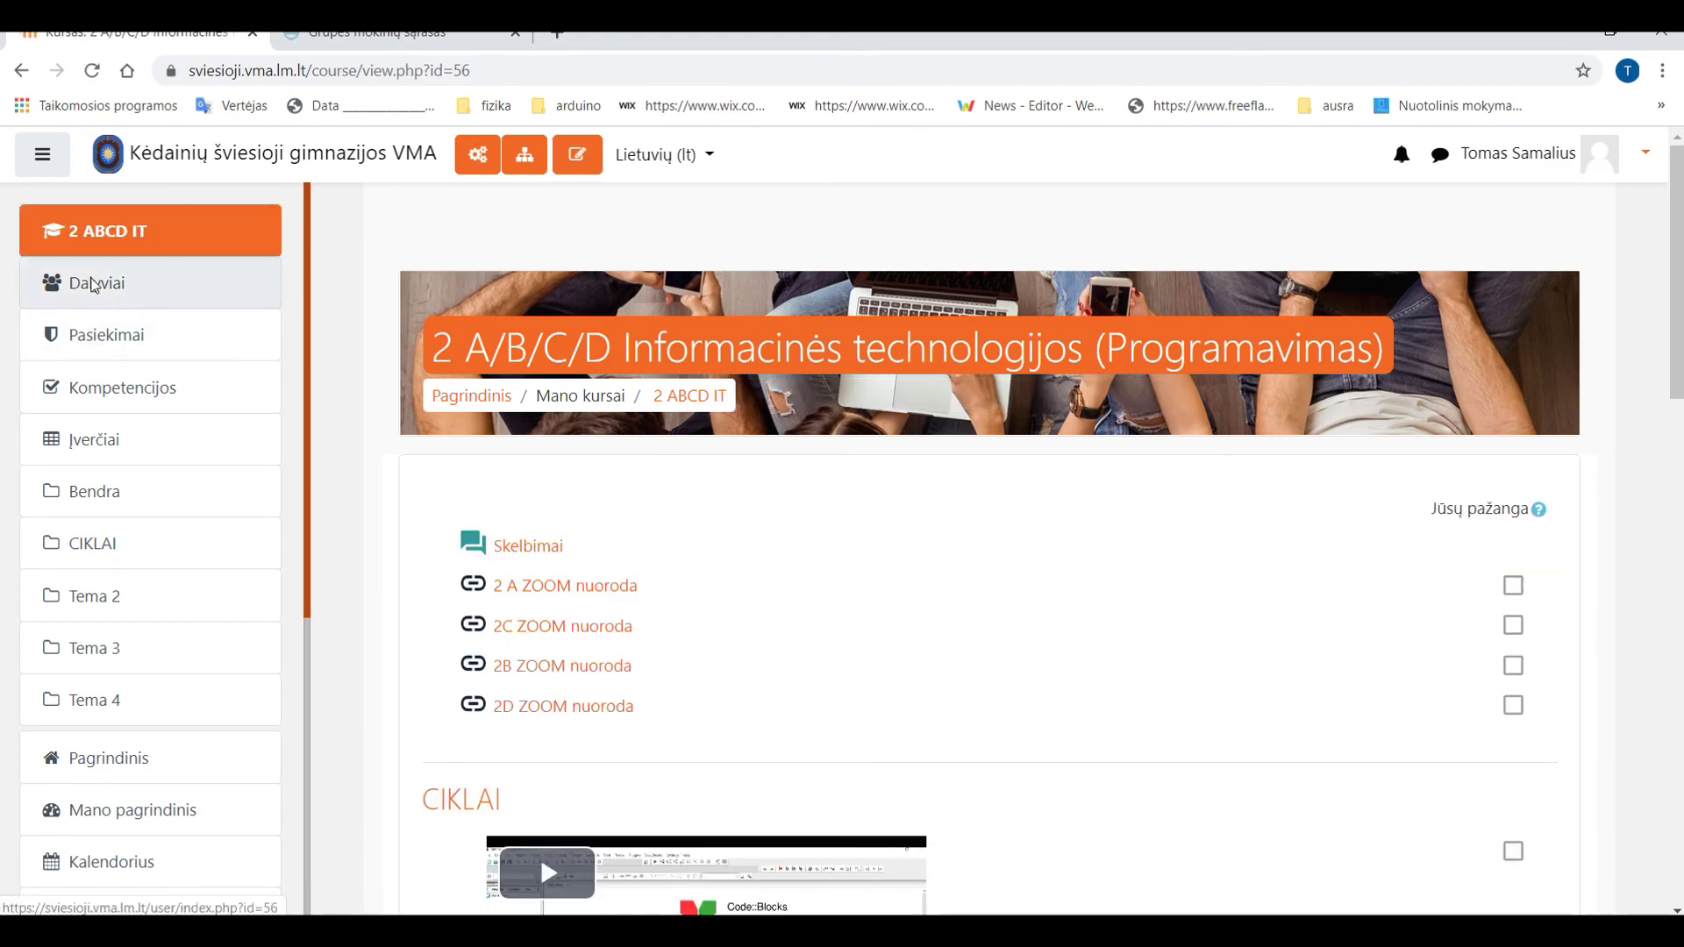
scroll(708, 300, "down", 6)
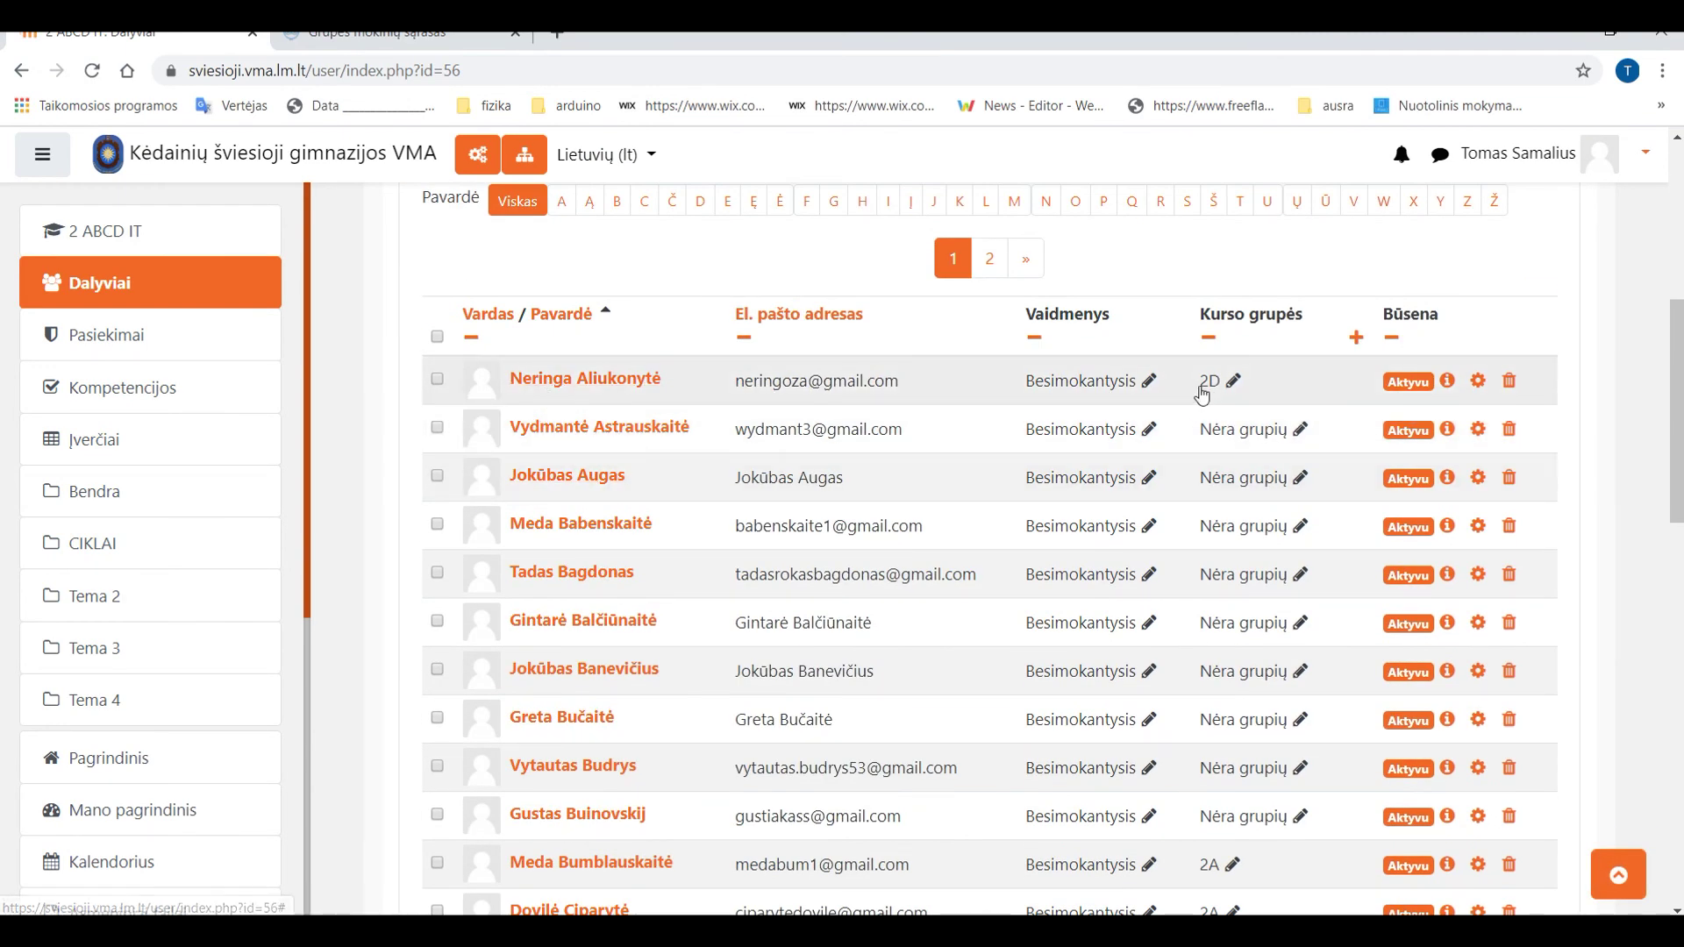
scroll(1203, 394, "down", 5)
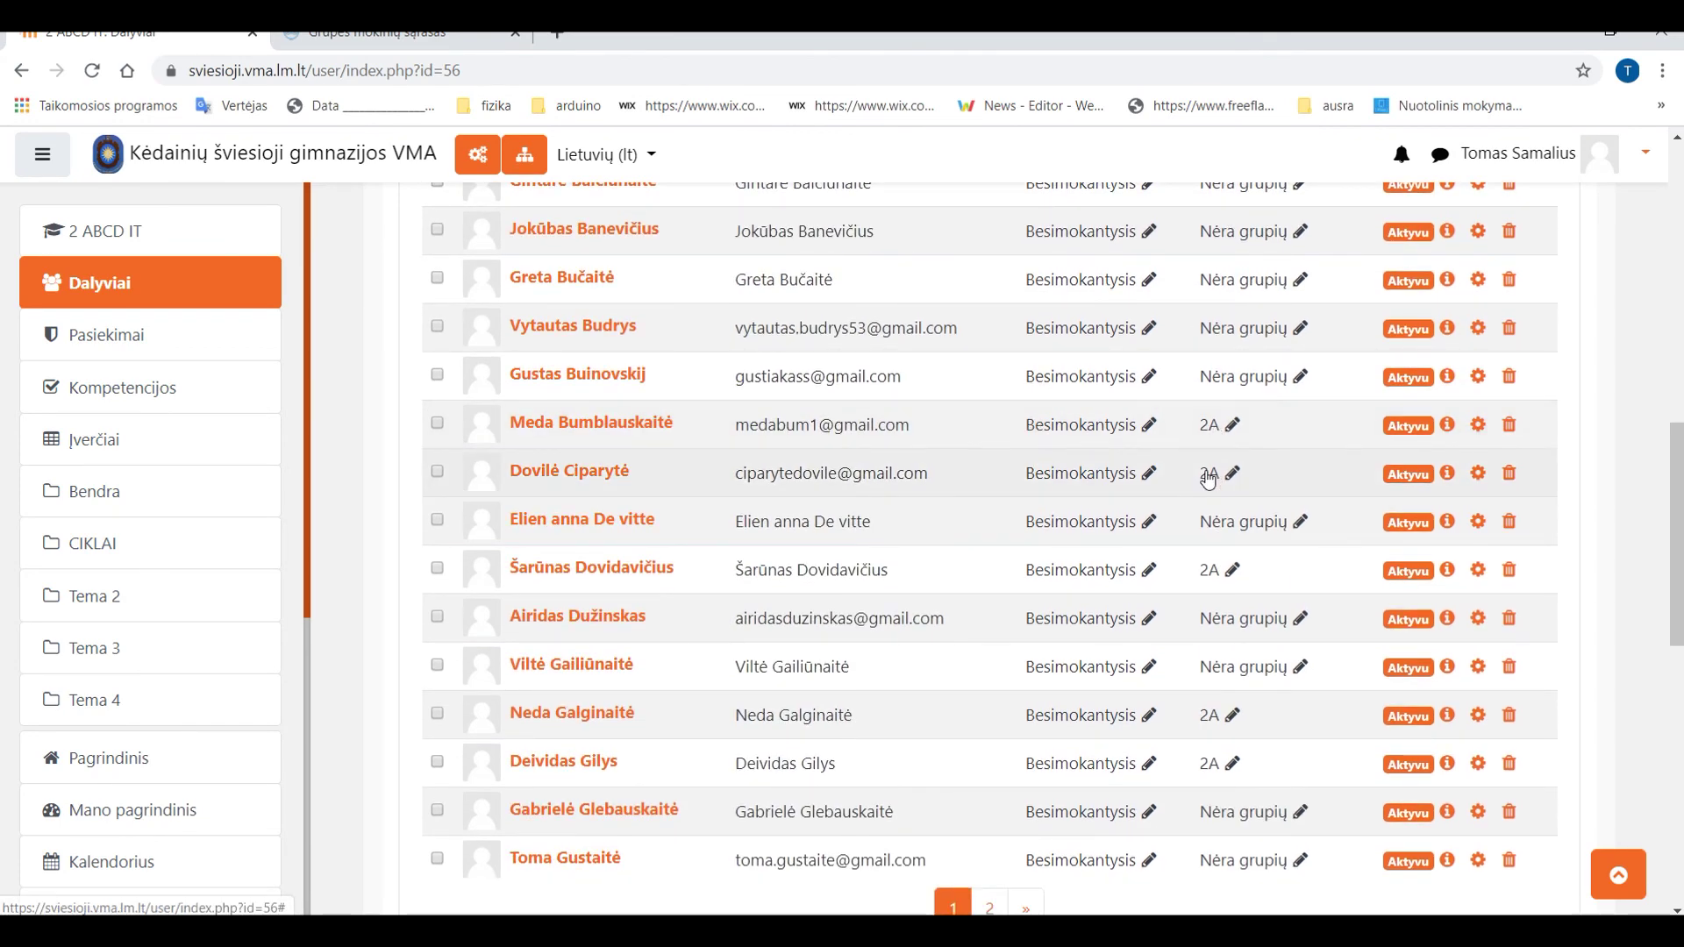
scroll(1140, 537, "down", 3)
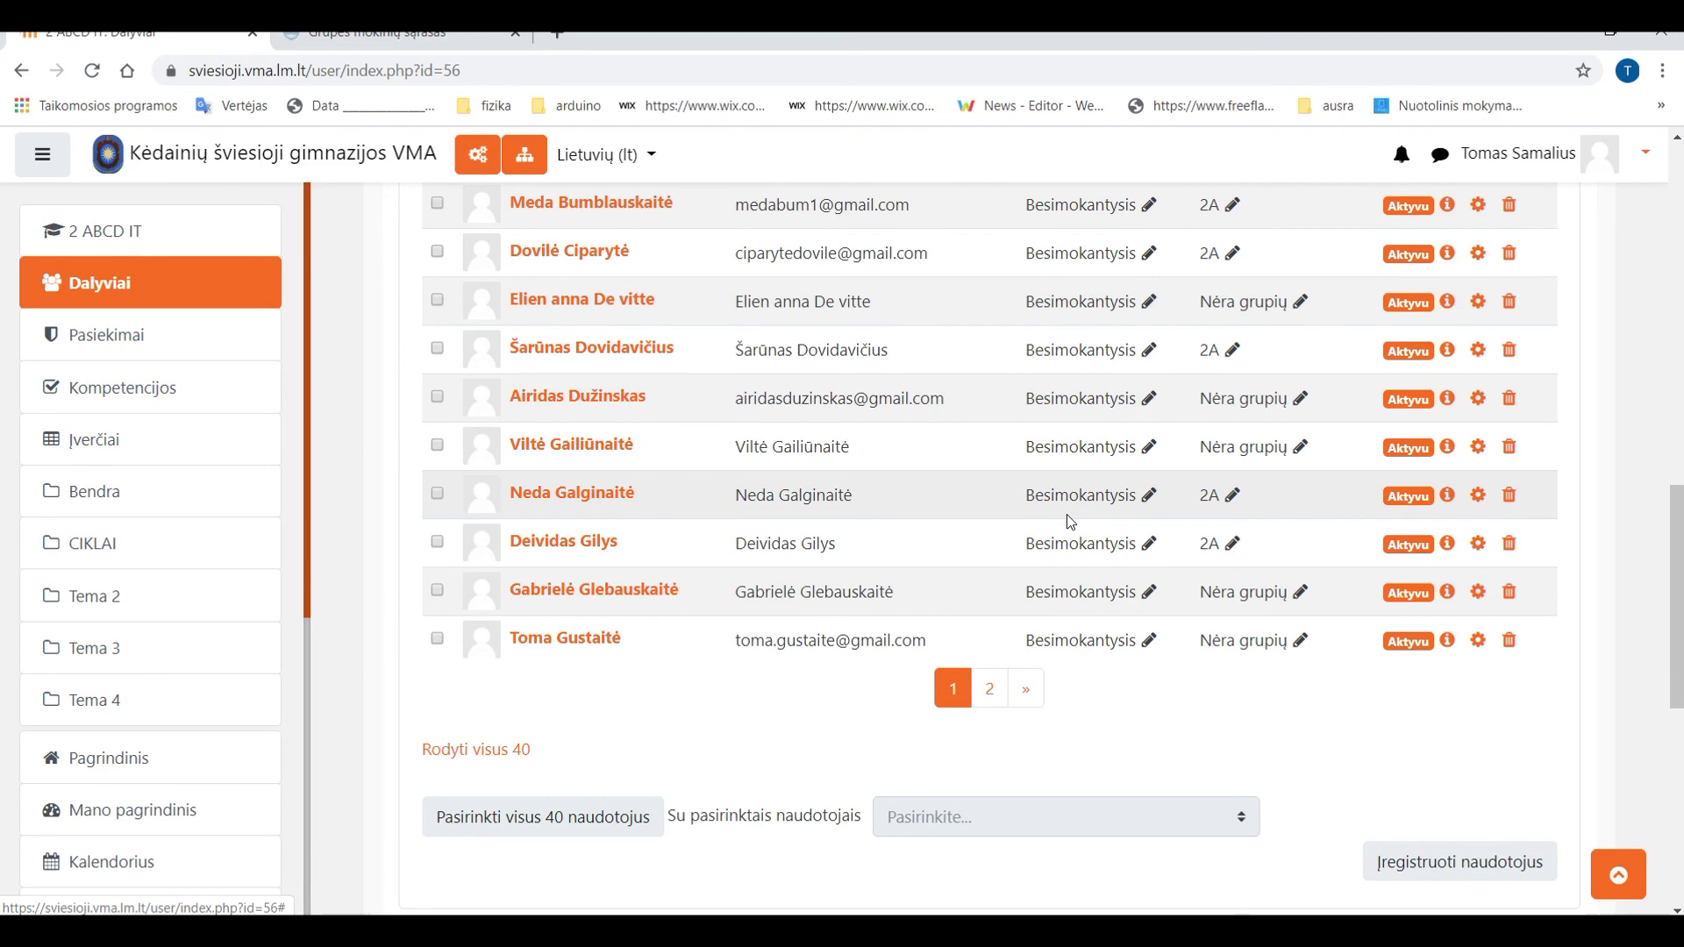
scroll(986, 504, "up", 8)
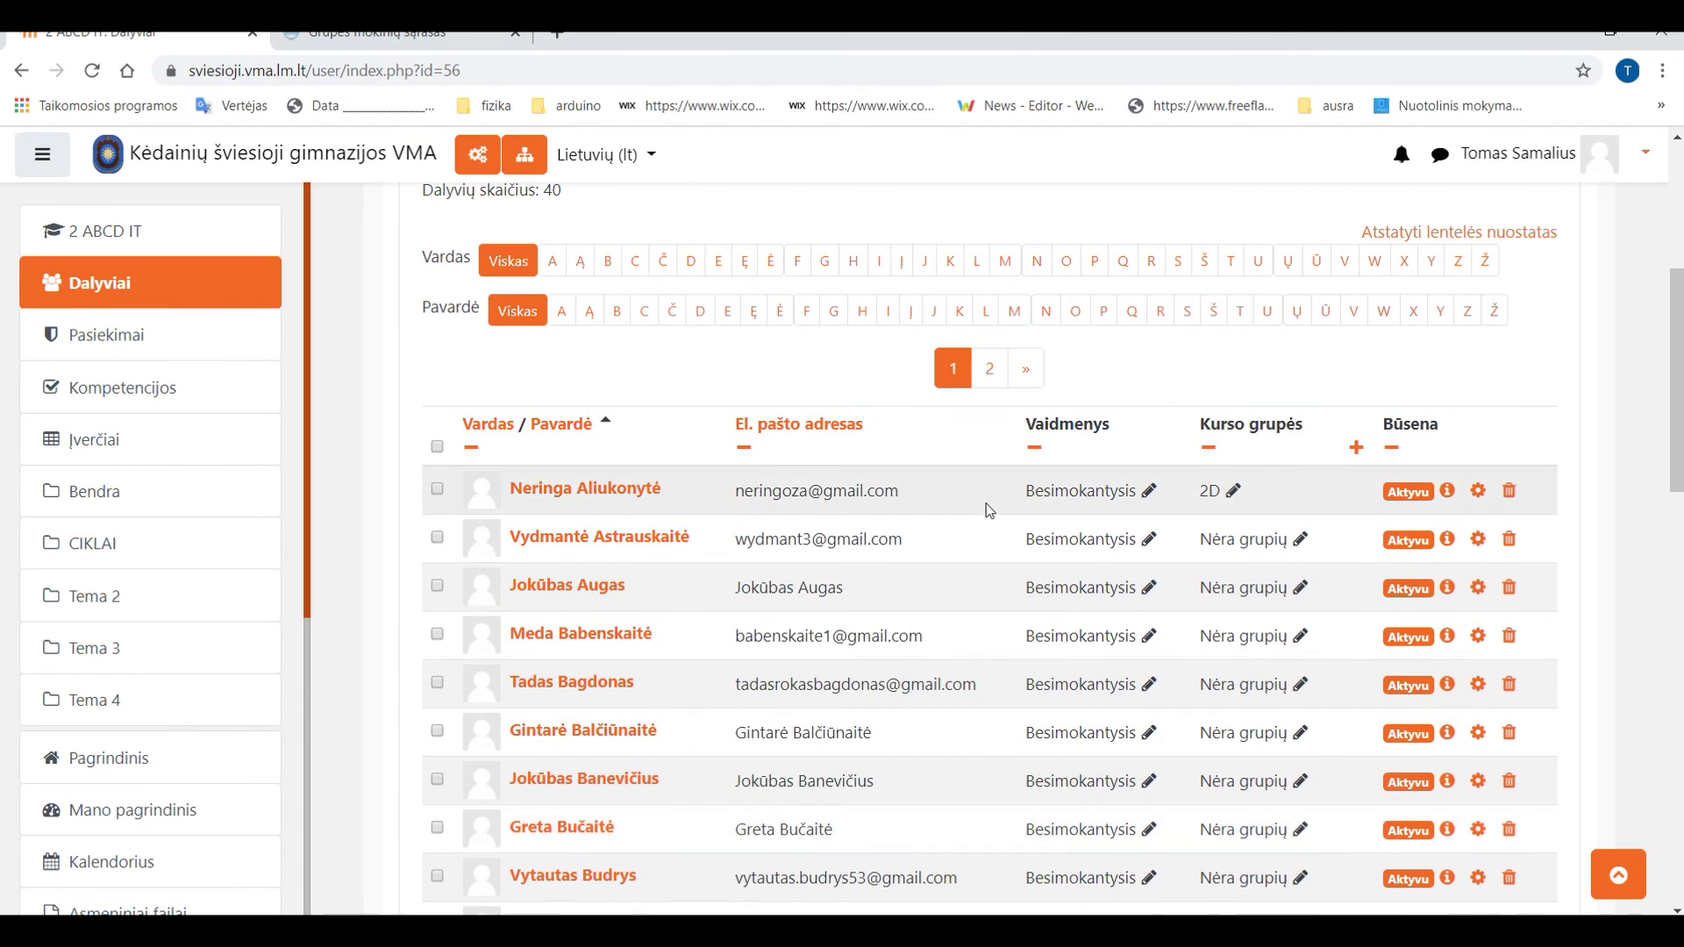
scroll(989, 511, "up", 3)
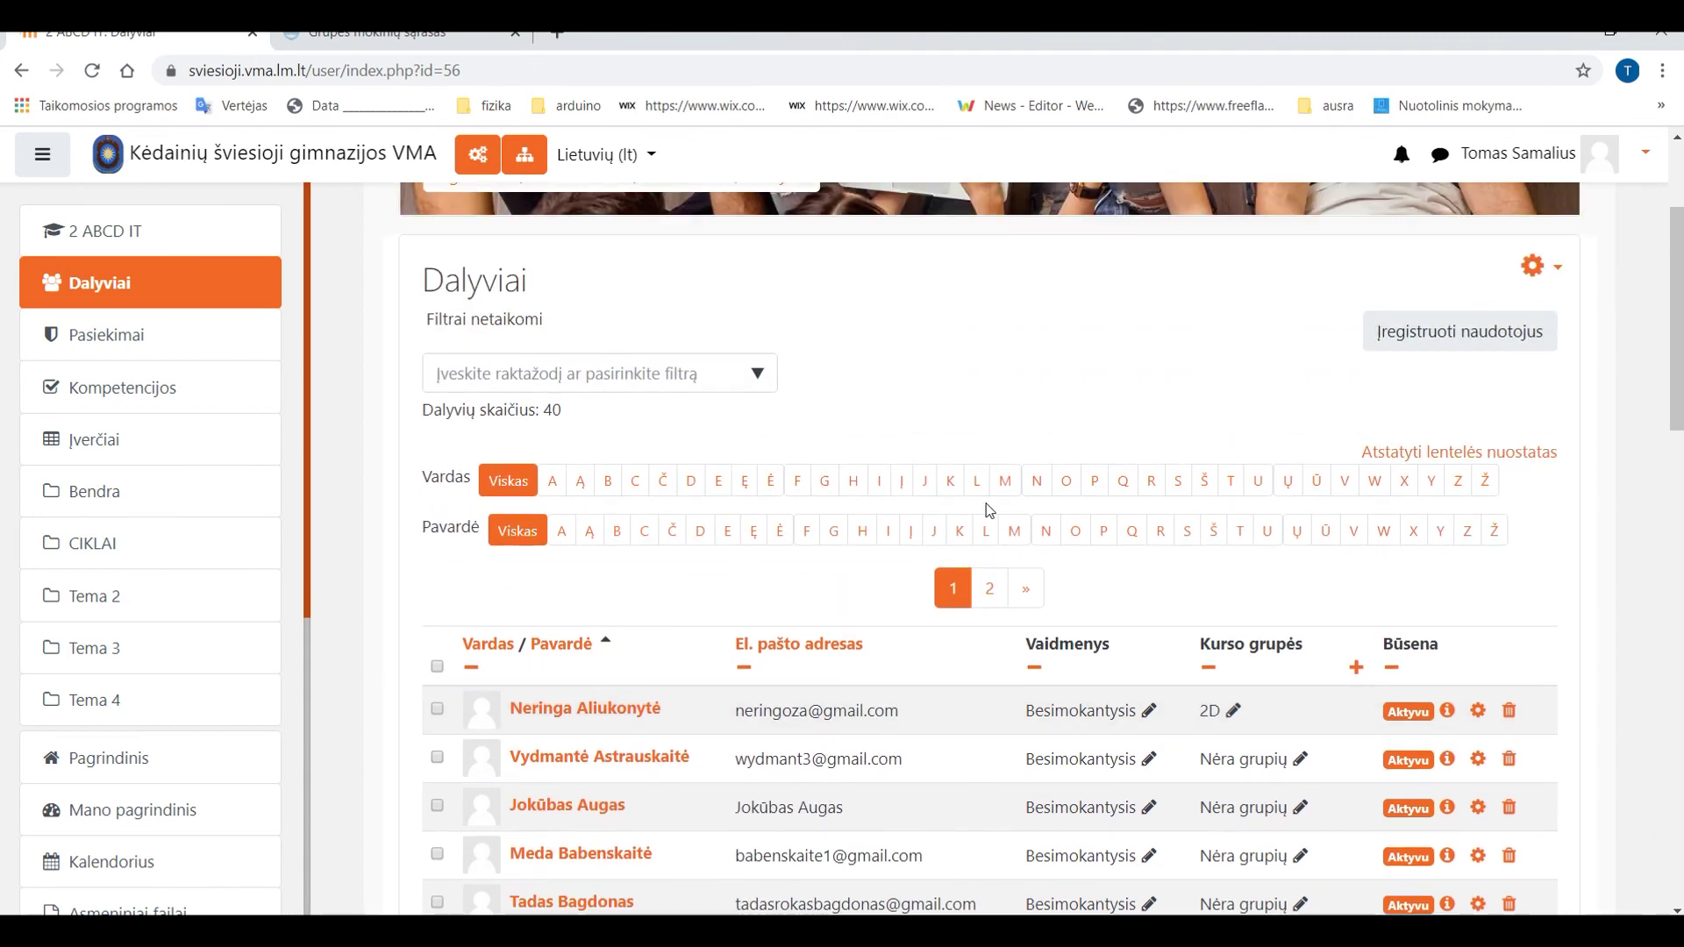
Return to the course groups overview and open the add/remove members page for group 2B.
left_click(1537, 266)
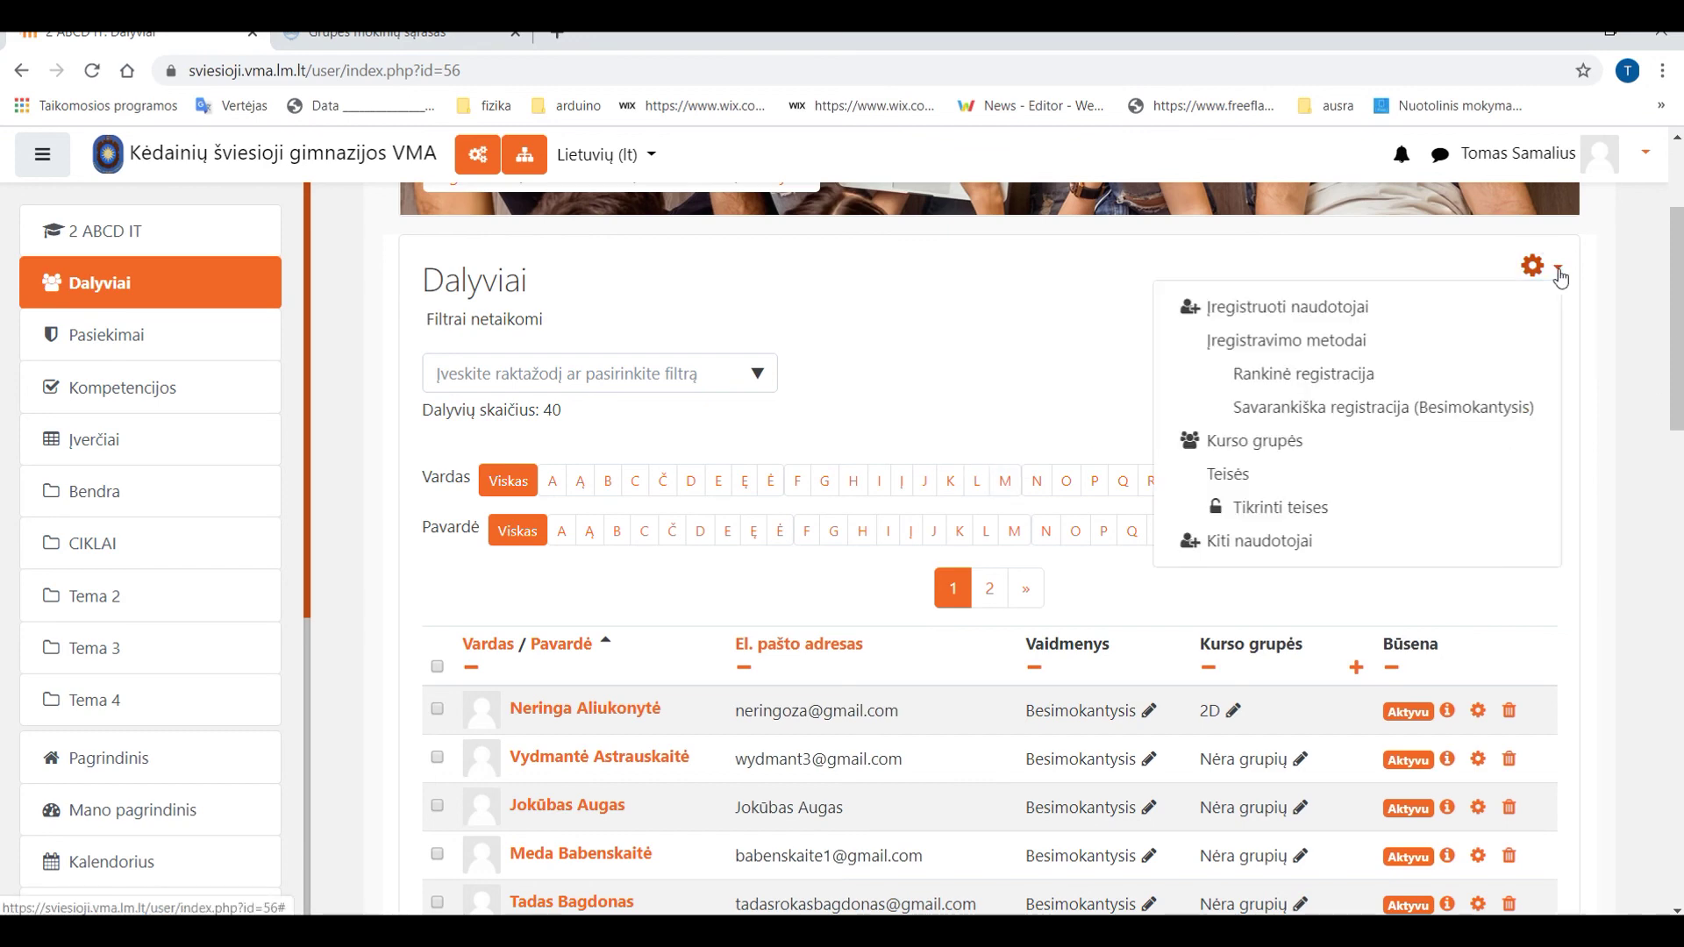
left_click(1262, 451)
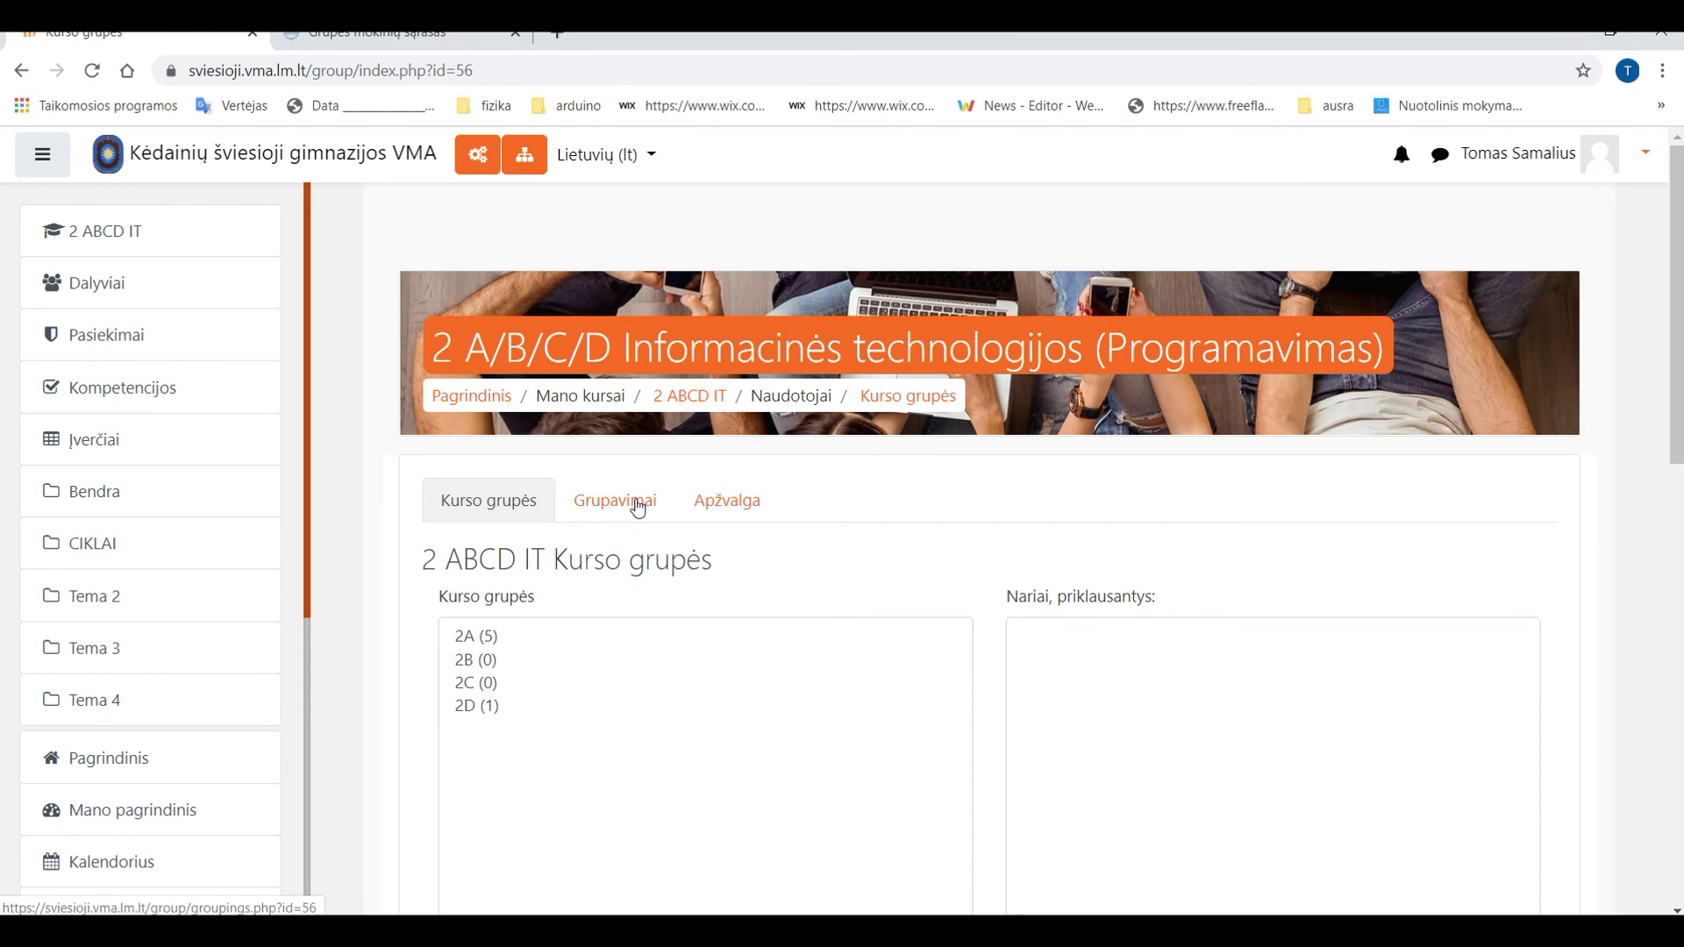
left_click(475, 441)
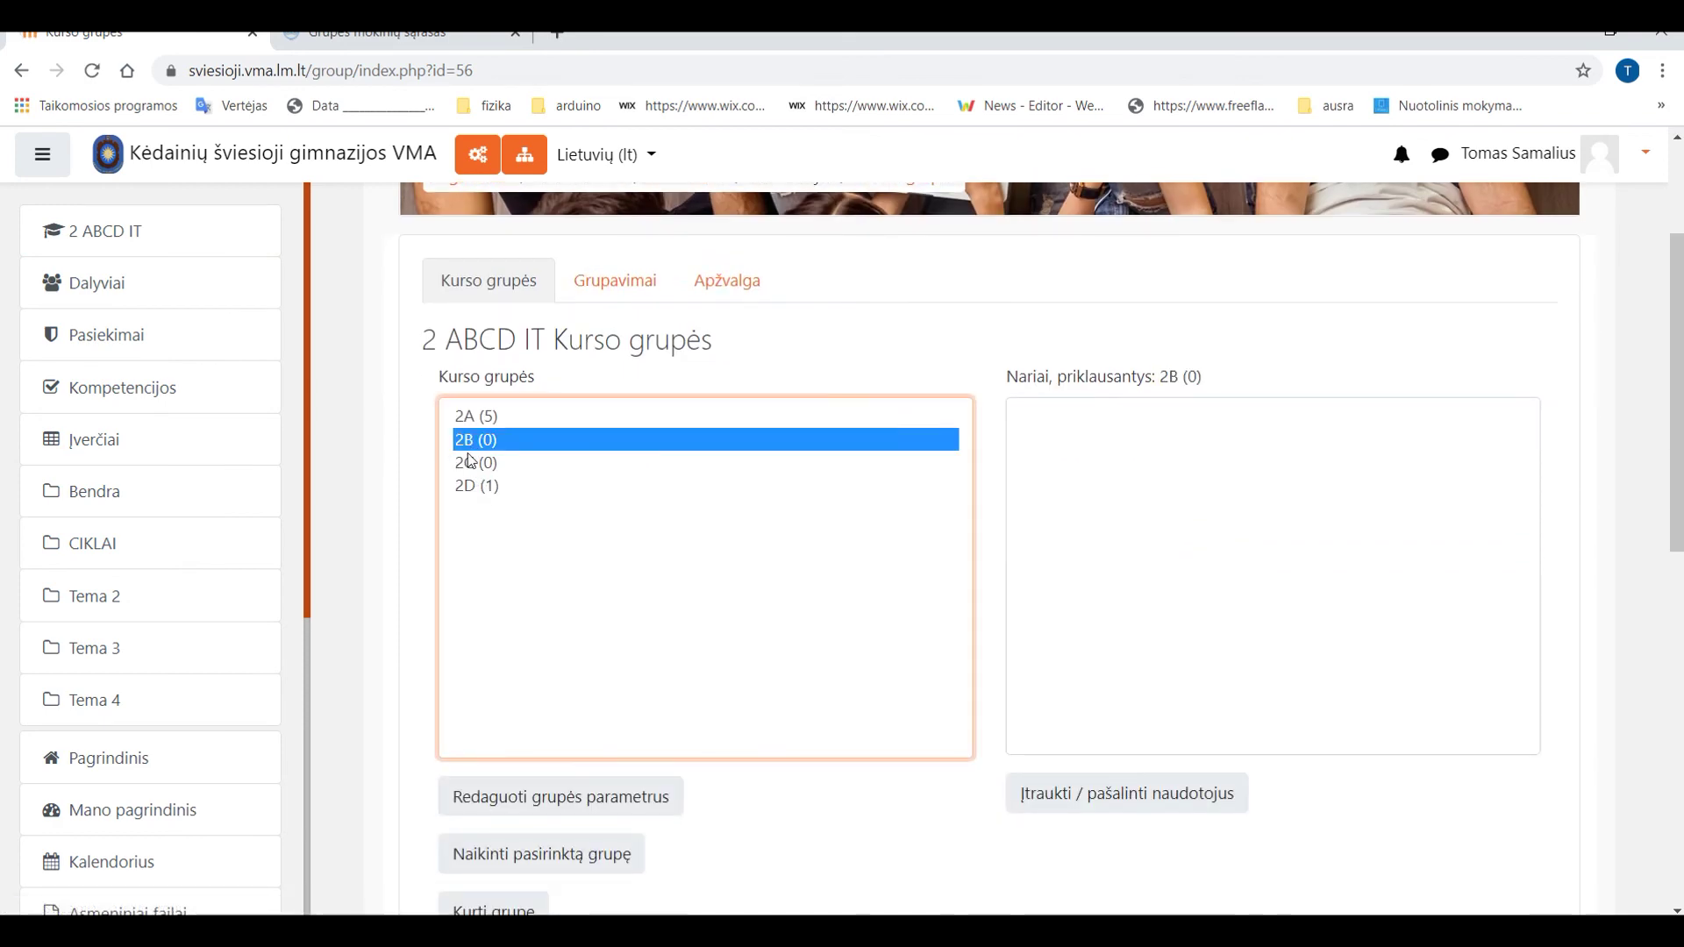
scroll(561, 445, "down", 1)
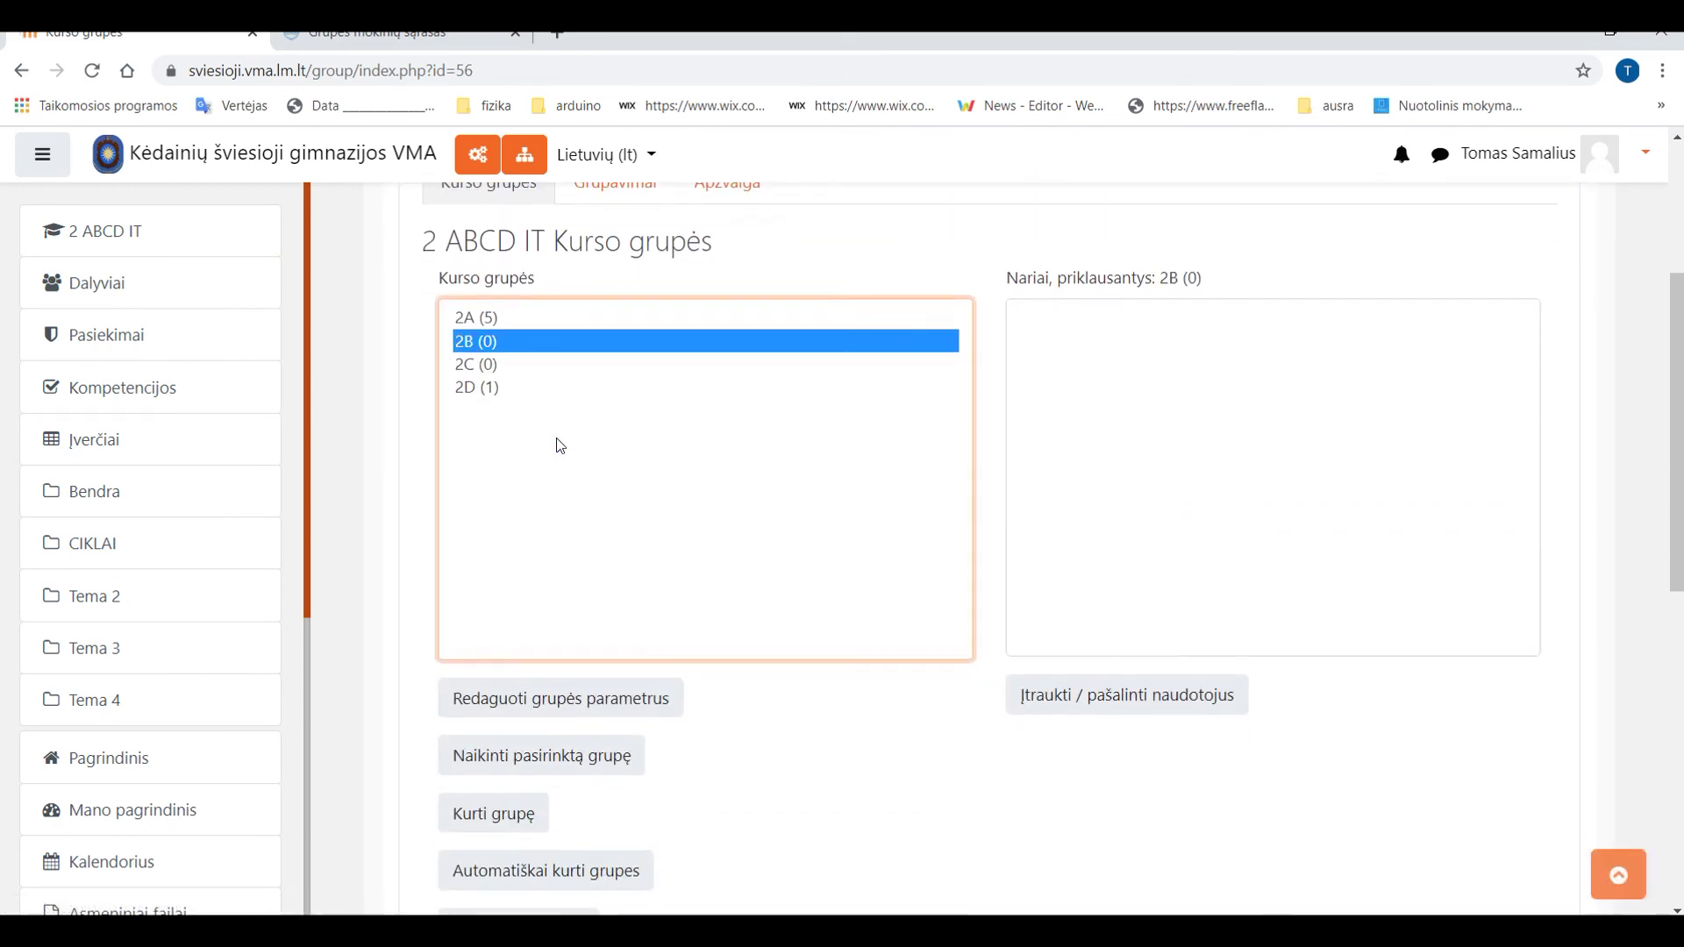
left_click(1148, 698)
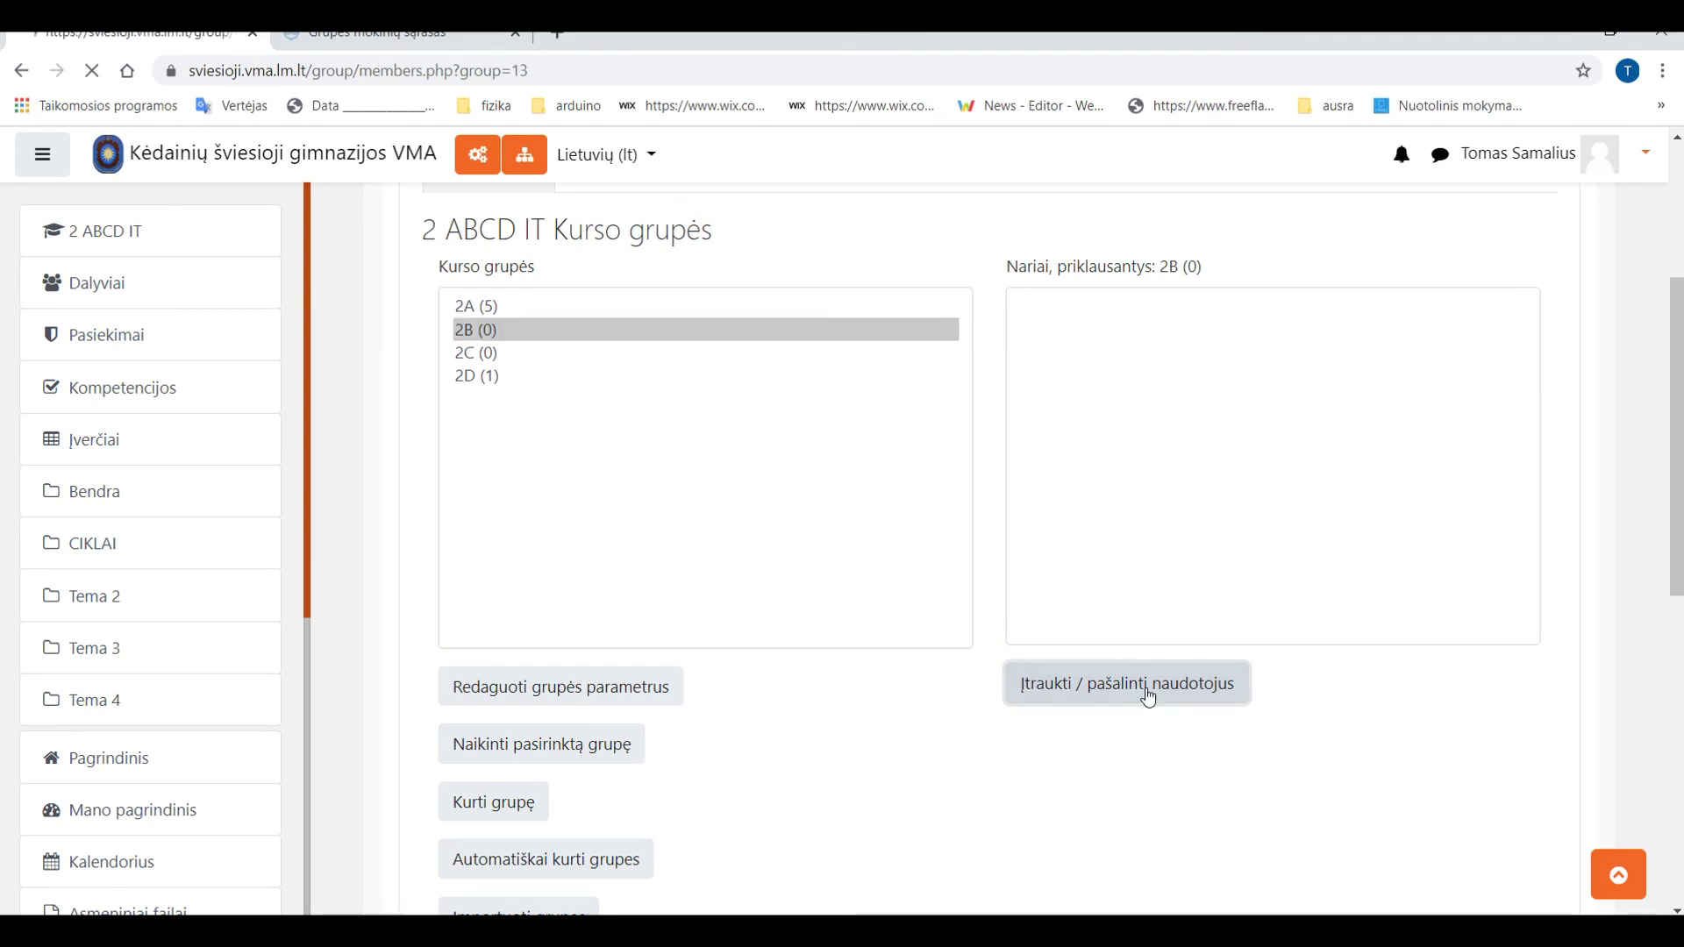
Select the 6th, 11th, 14th, 16th and 18th students together among the potential members of group 2B.
scroll(921, 527, "down", 2)
scroll(838, 540, "down", 1)
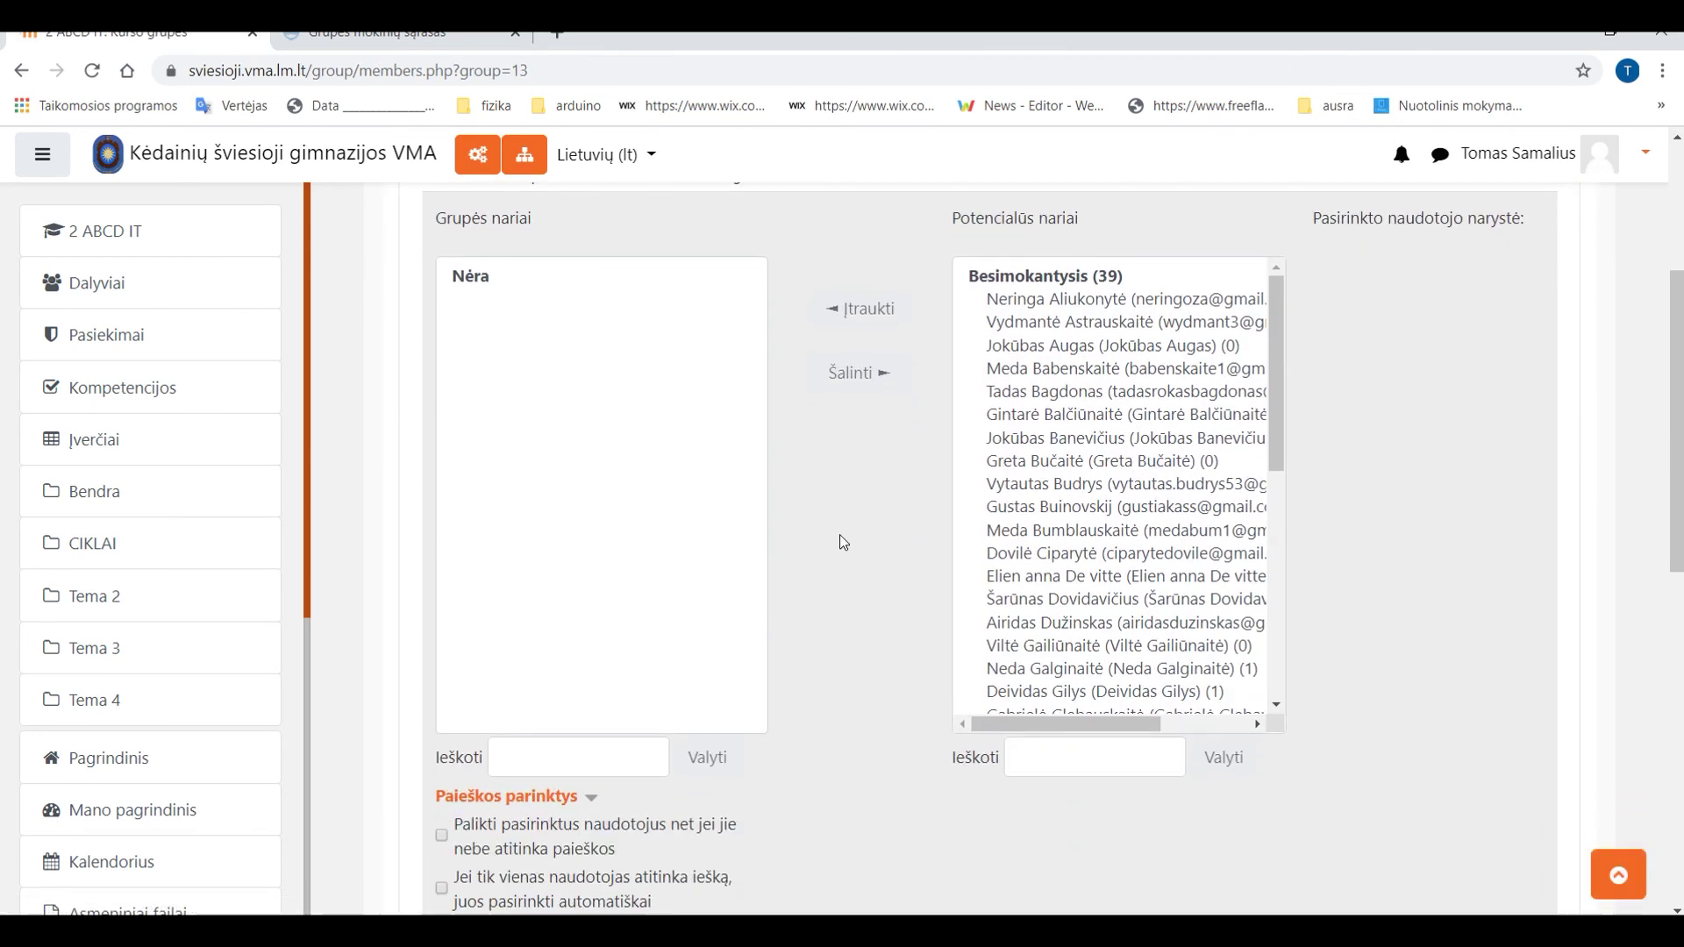
left_click(1086, 413)
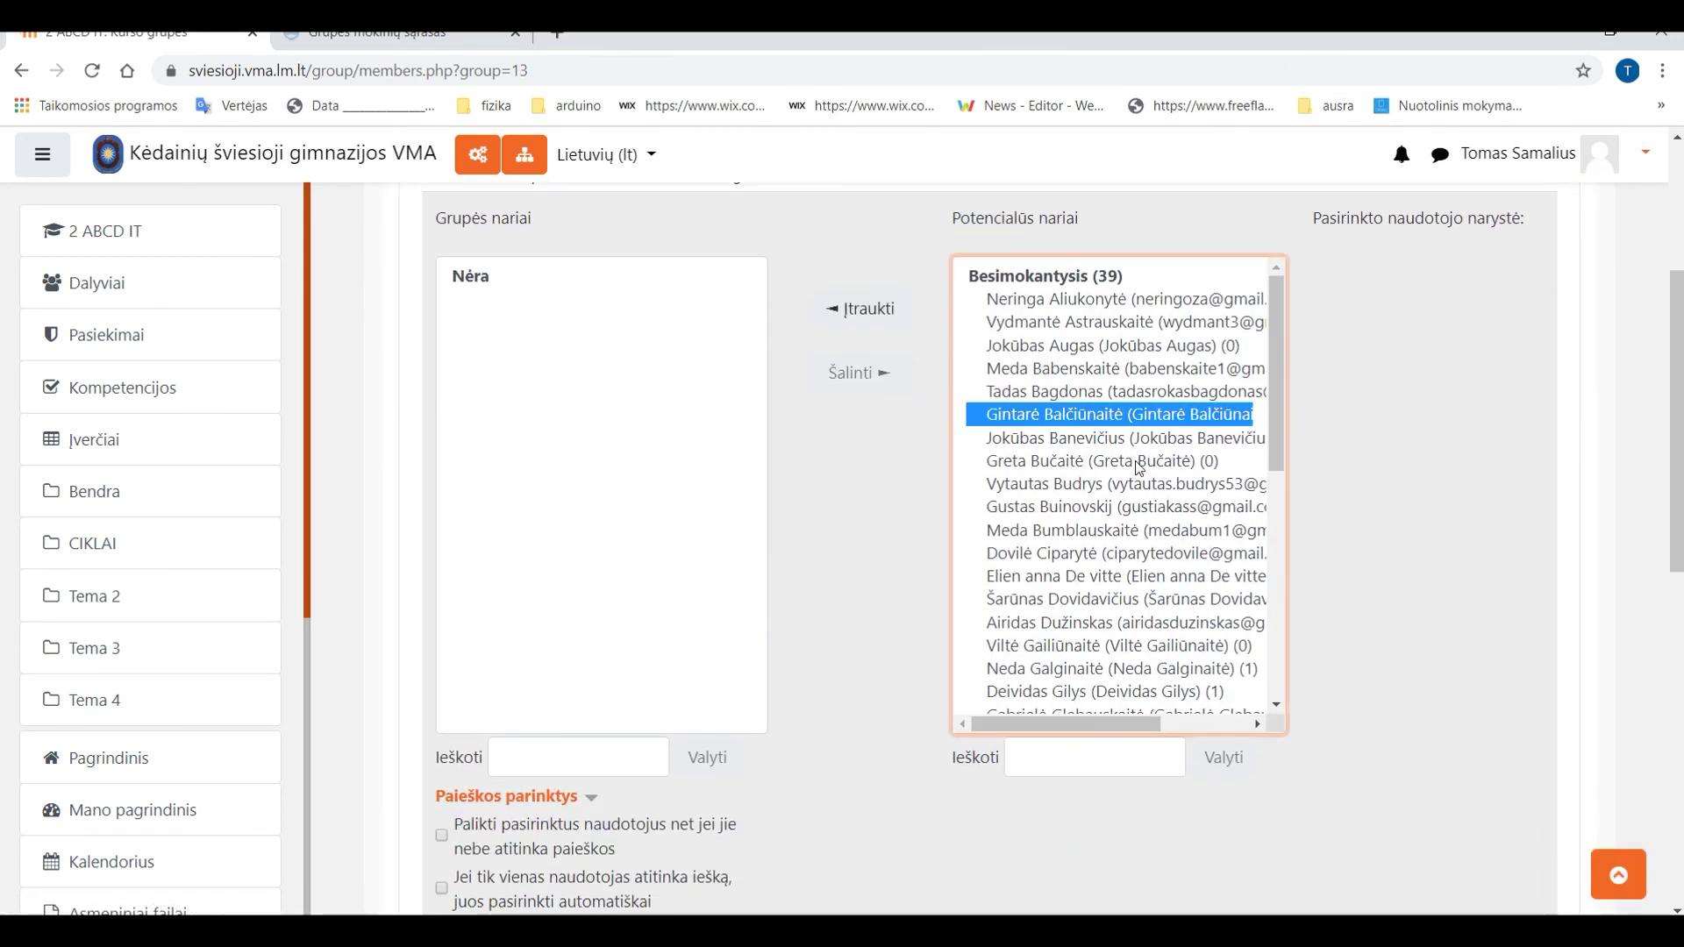
left_click(1127, 530, "ctrl")
left_click(1118, 599, "ctrl")
left_click(1115, 647, "ctrl")
left_click(1119, 694, "ctrl")
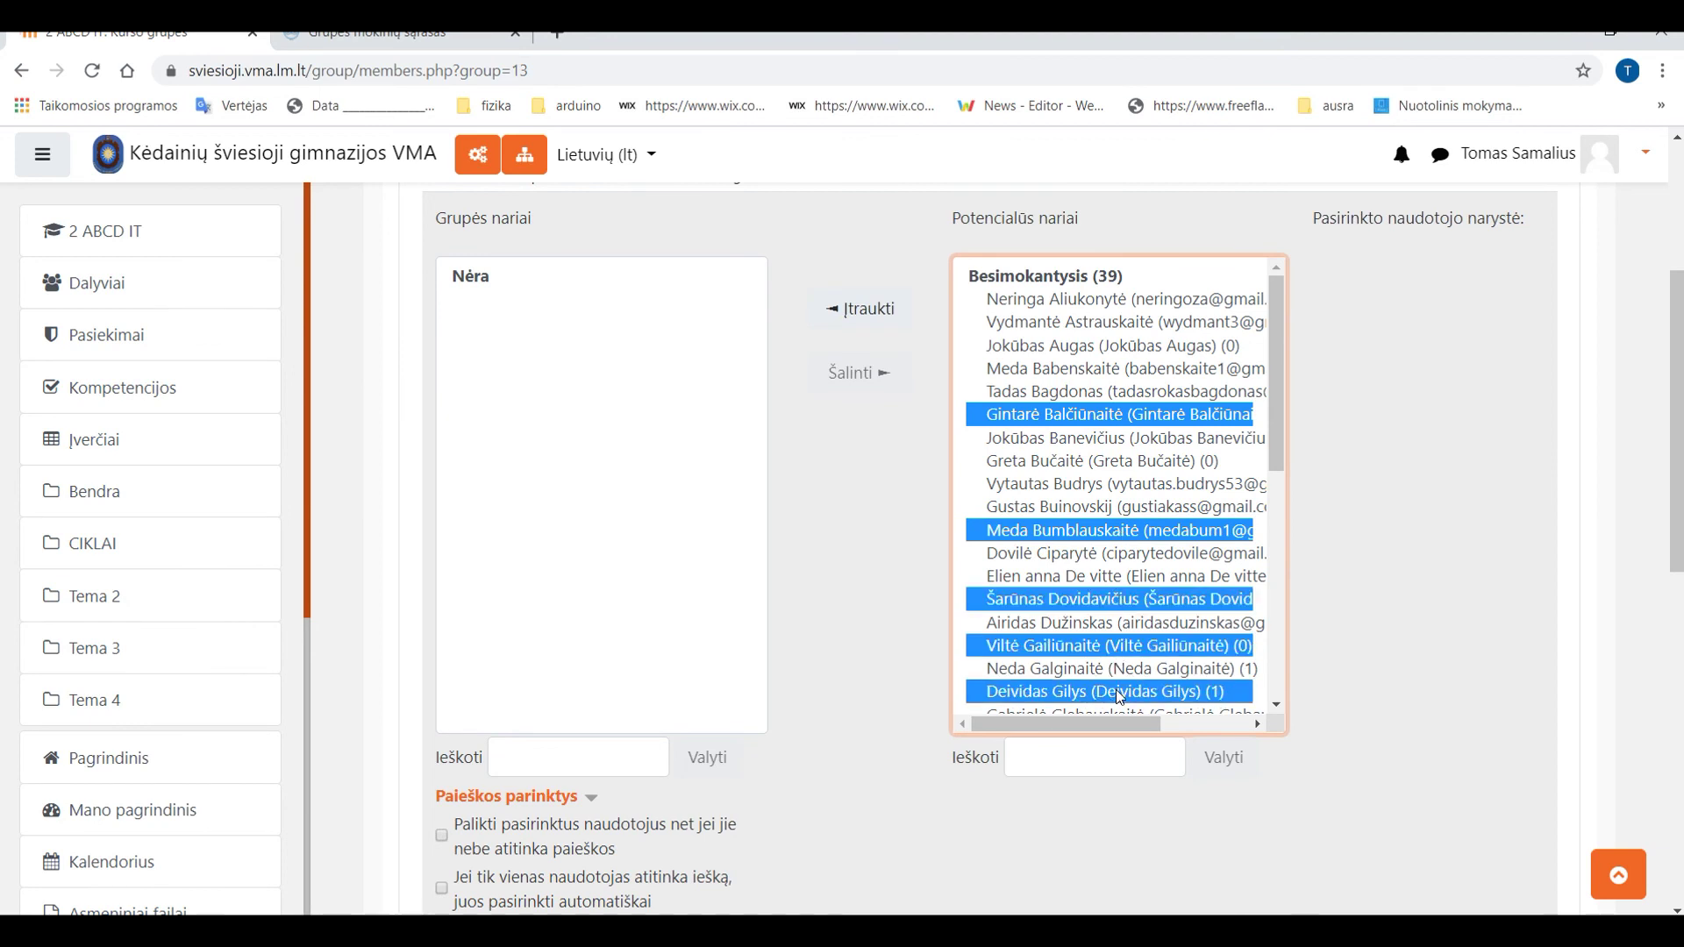